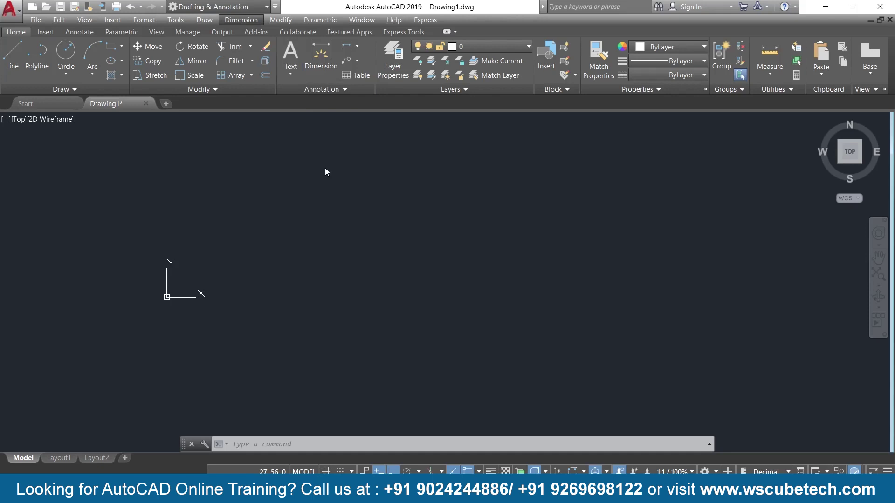
Place the single-line text autocad in the empty drawing area with a height of 5 and a rotation angle of 0
key("t")
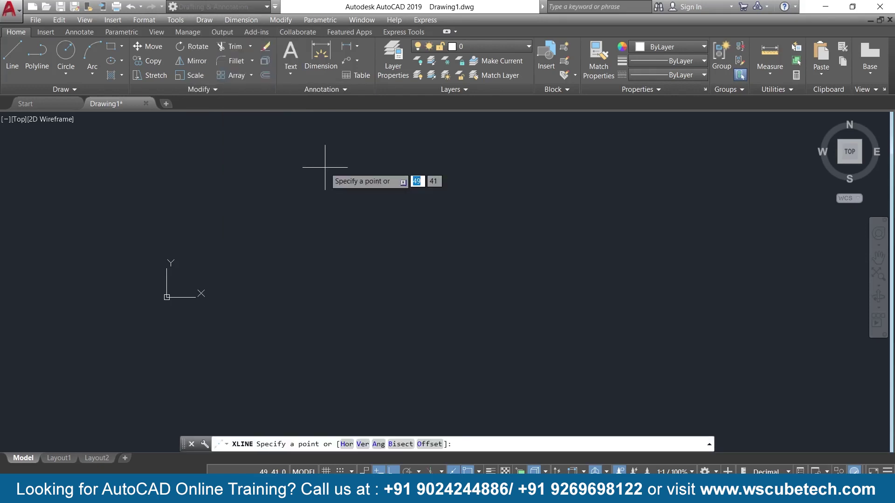
key("Escape")
type("DT")
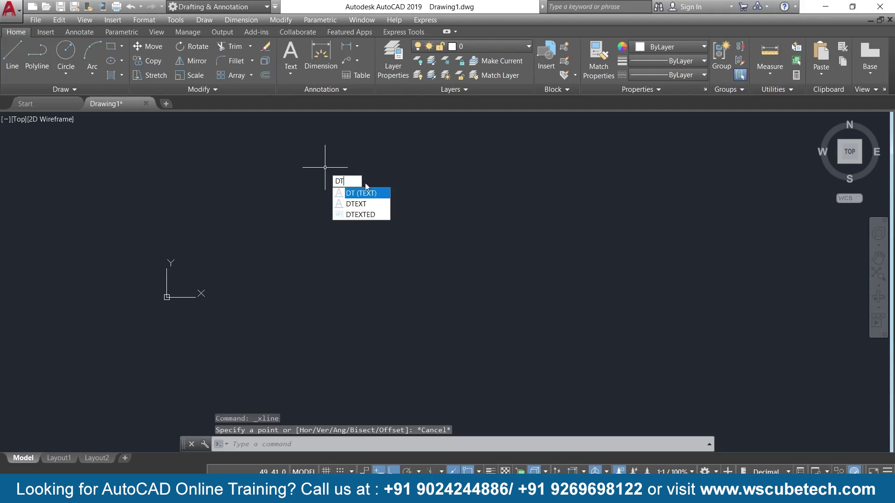
left_click(376, 194)
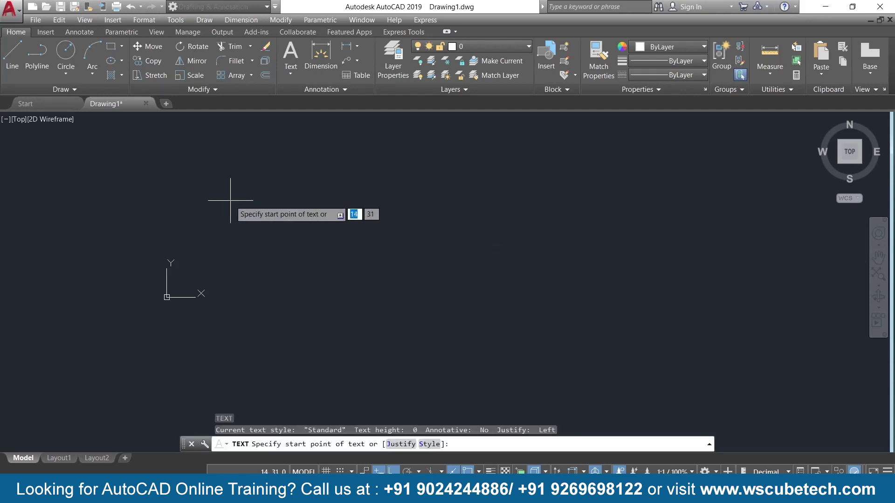
middle_click_drag(310, 201, 200, 269)
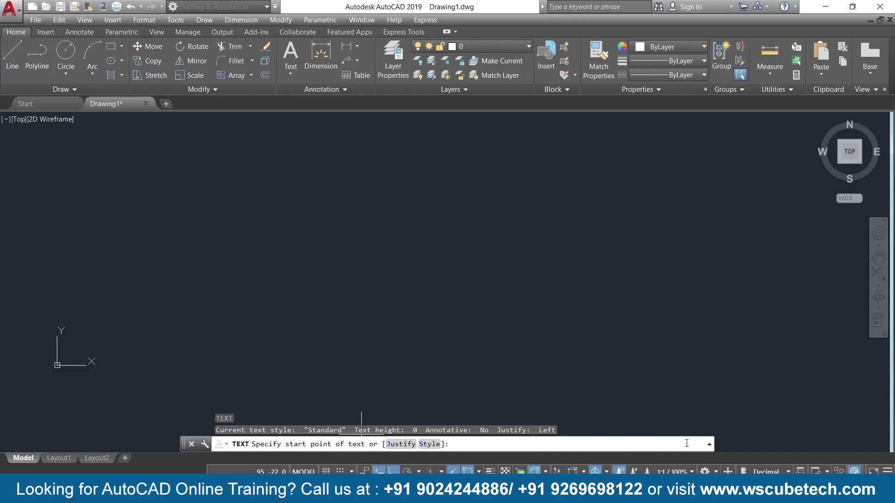
left_click(709, 446)
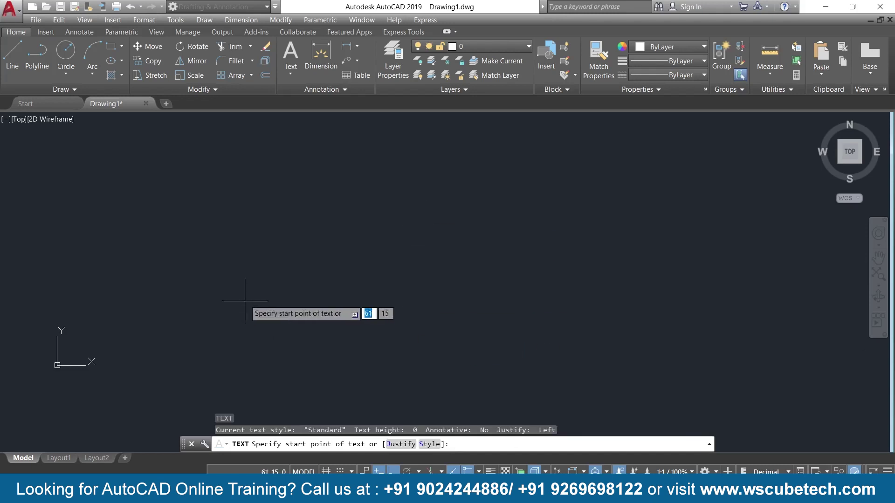
left_click(264, 214)
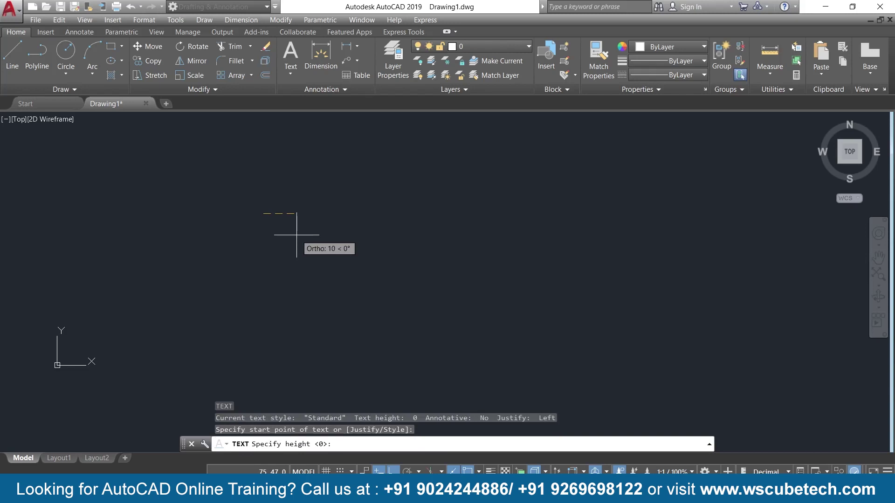
type("5")
key("Return")
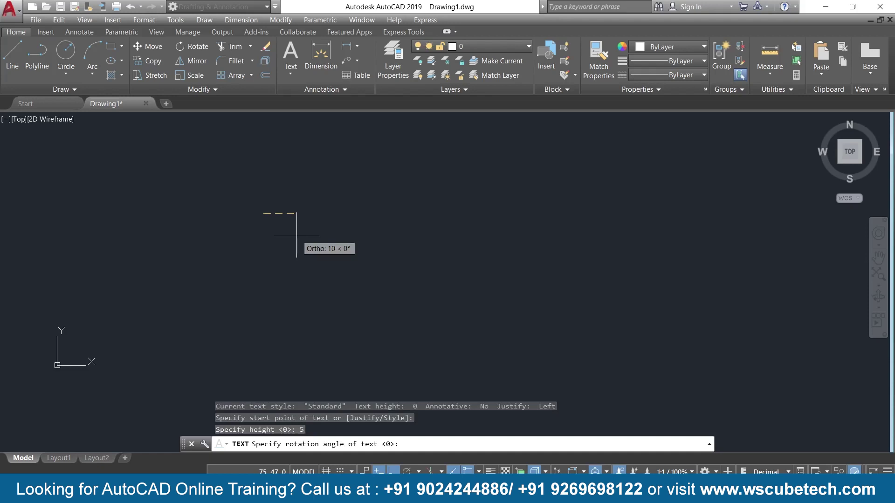
key("Return")
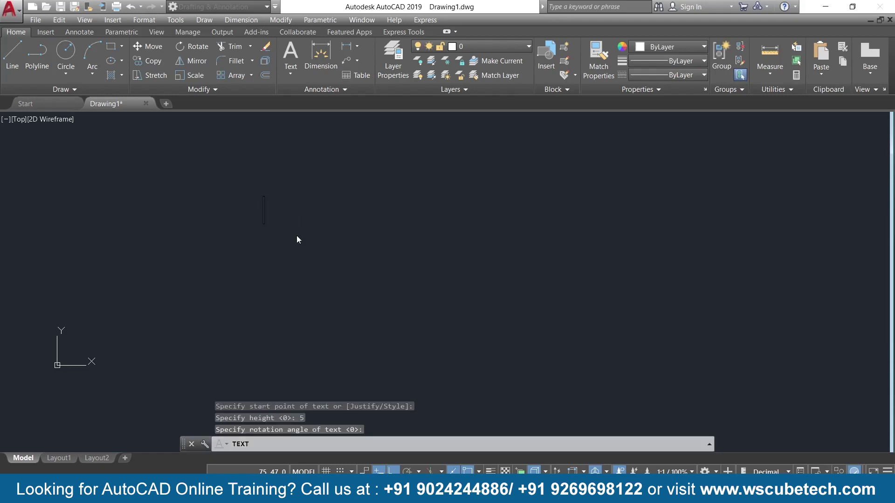
type("autocad")
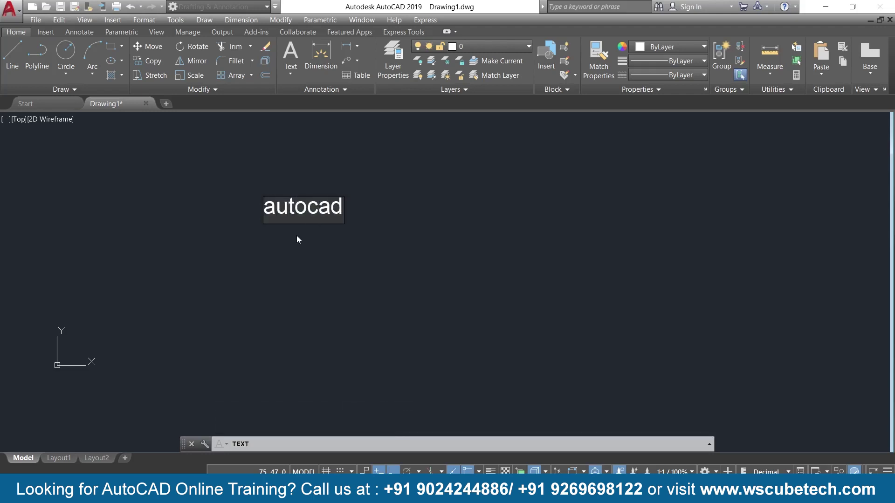
key("Return")
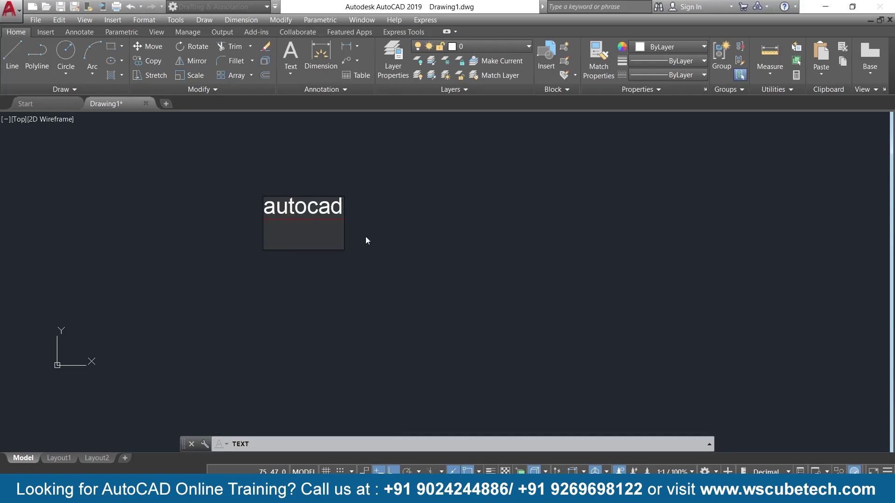
left_click(395, 247)
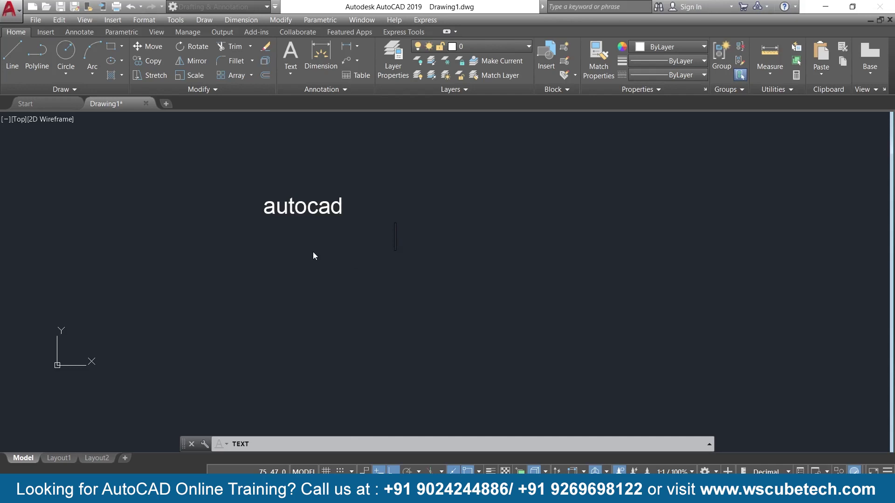
key("Escape")
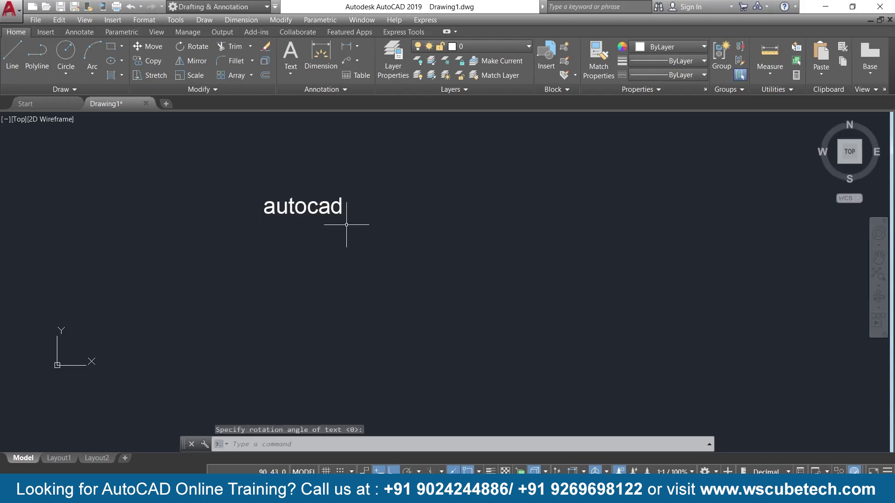
Draw a circle beside the start of the autocad text, centred at about the text's level
left_click(66, 73)
left_click(92, 93)
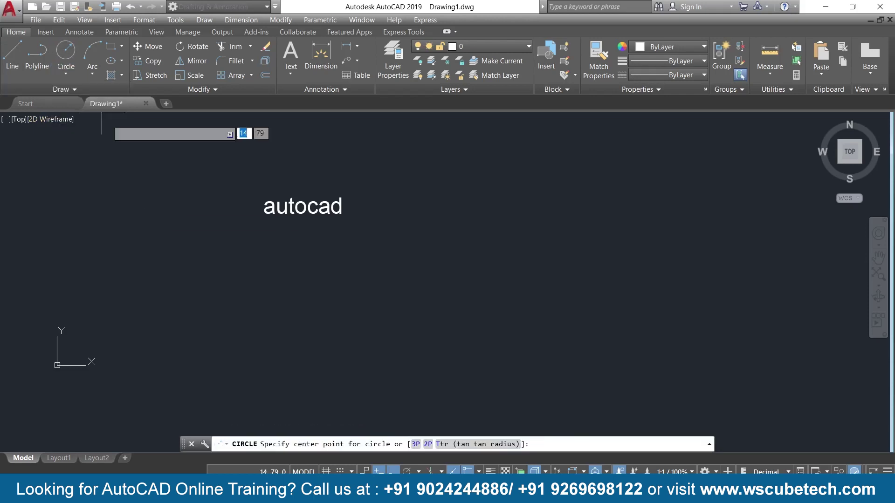
left_click(190, 208)
left_click(232, 213)
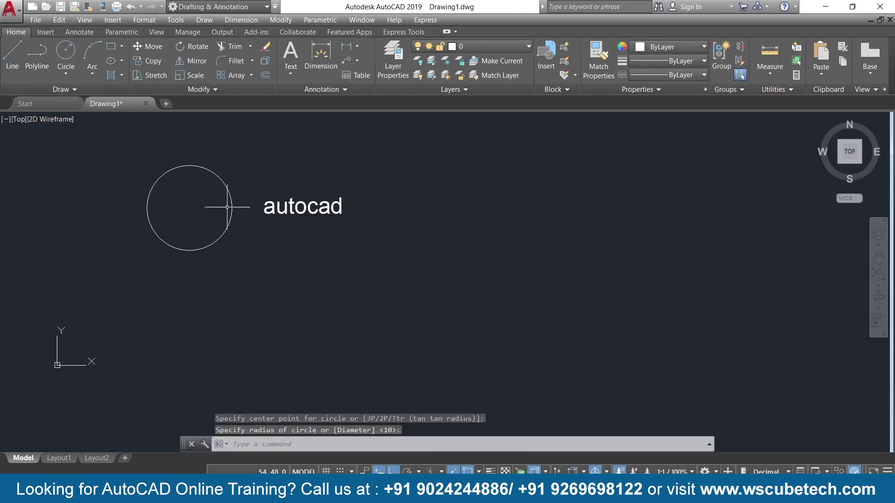
Draw a horizontal line below the circle, slightly longer than the circle's diameter
left_click(12, 56)
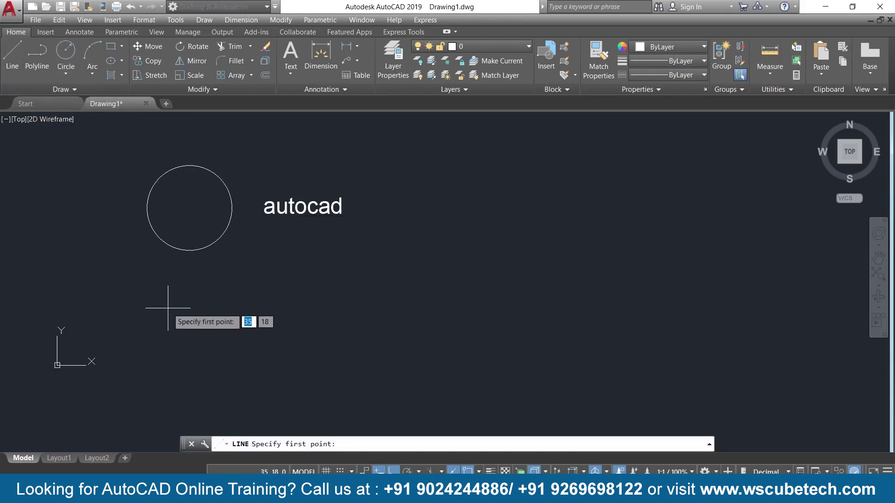
left_click(138, 297)
left_click(245, 309)
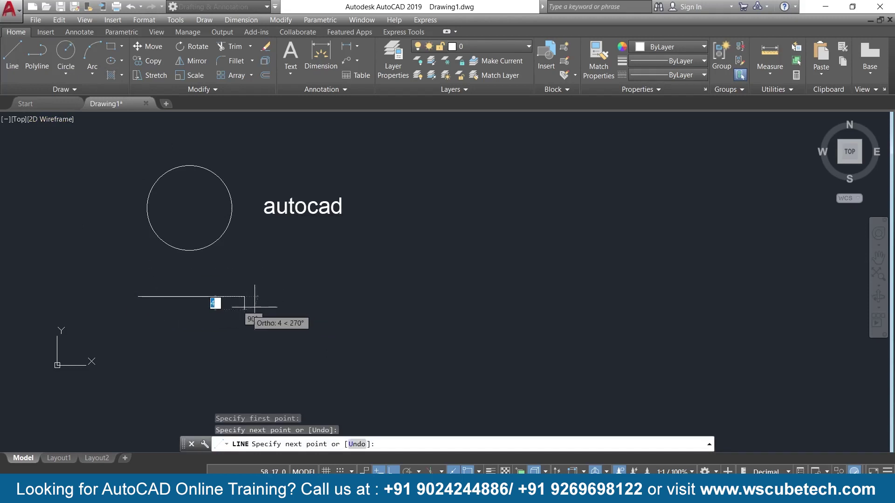
key("Return")
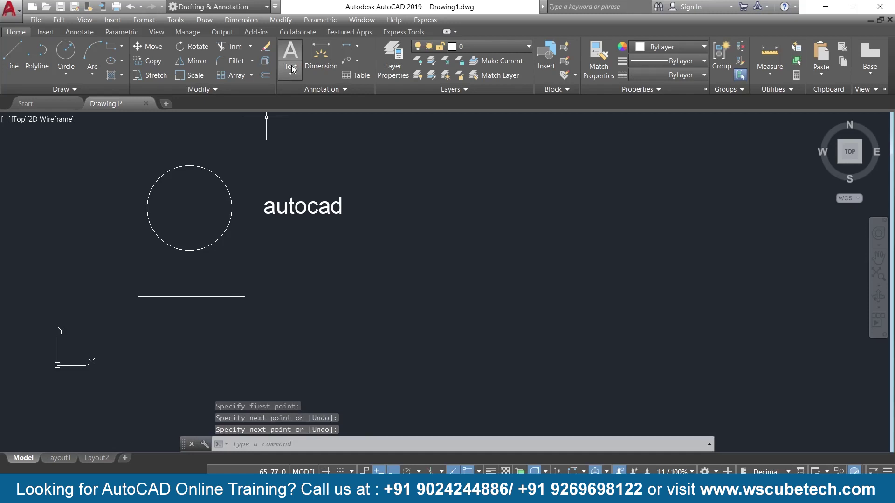
Add the single-line text line near the end of the horizontal line, with height 5 and rotation 0
type("text")
key("Return")
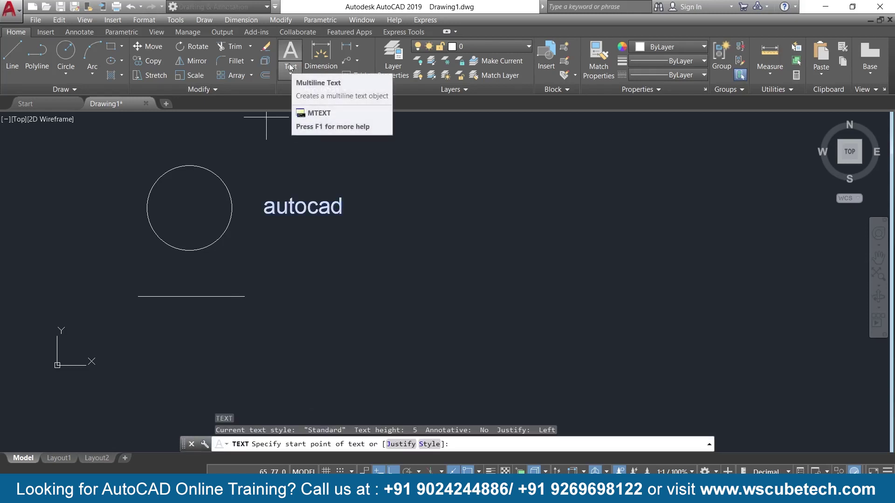
left_click(263, 283)
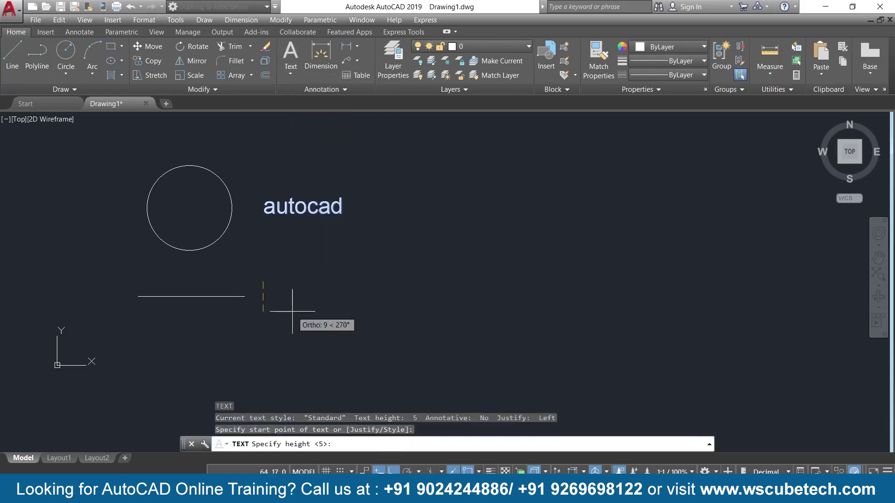
key("Return")
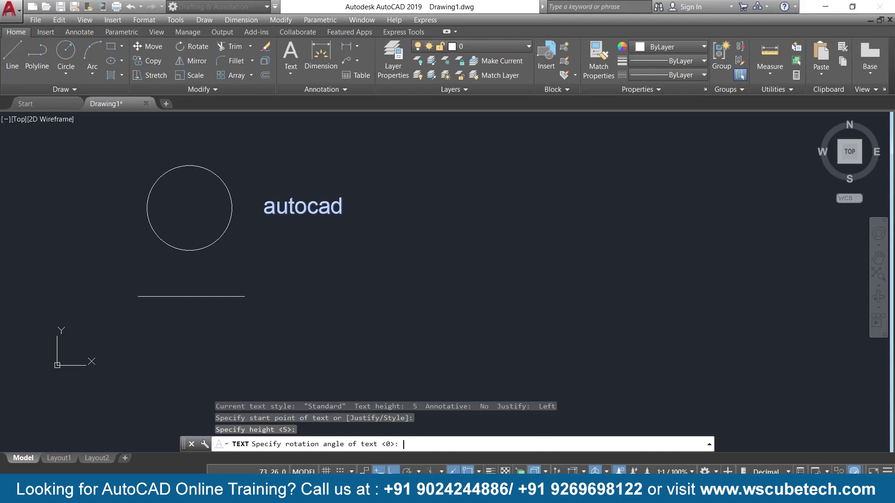
key("Return")
type("line")
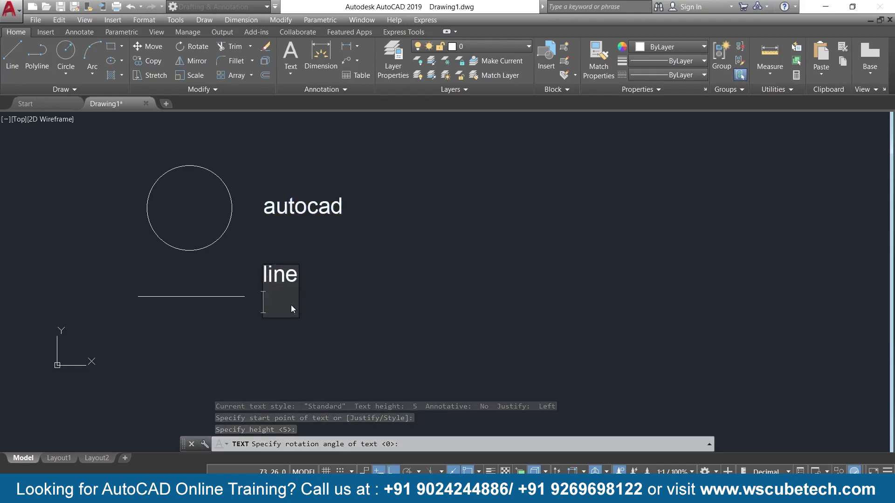
key("Return")
key("Return")
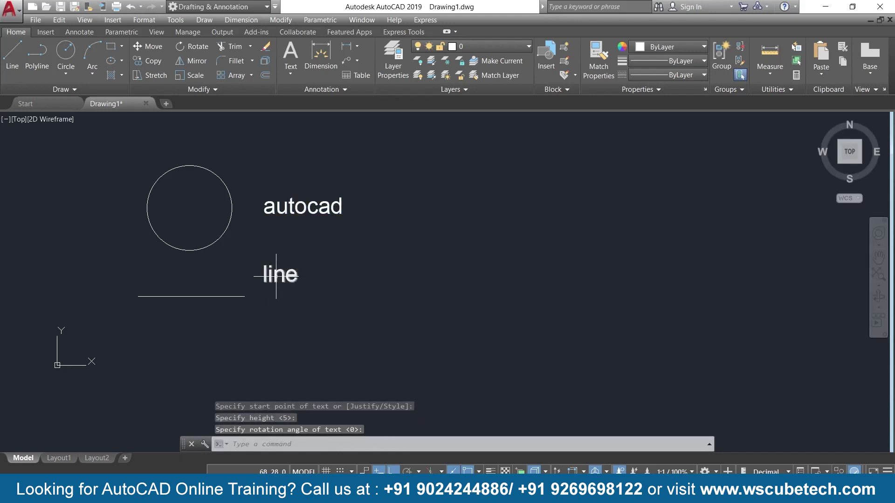
Move the line text down by its insertion grip so it sits level with the horizontal line
left_click(283, 277)
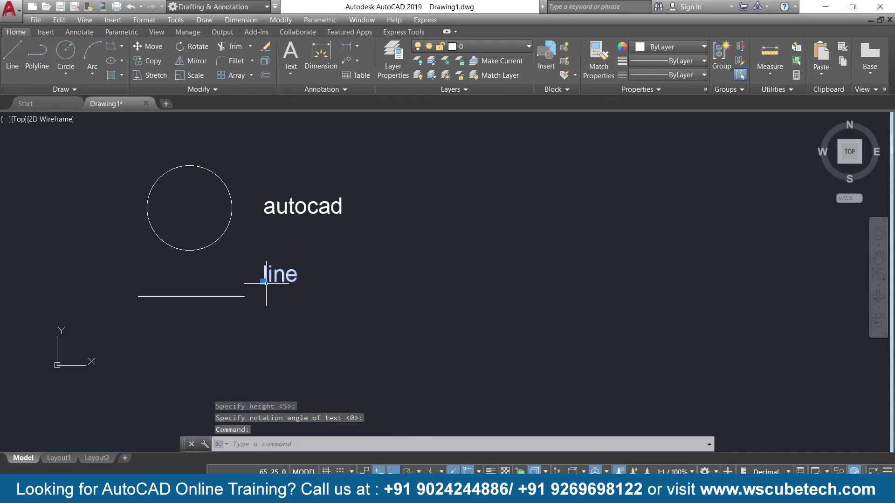
left_click(262, 282)
left_click(263, 301)
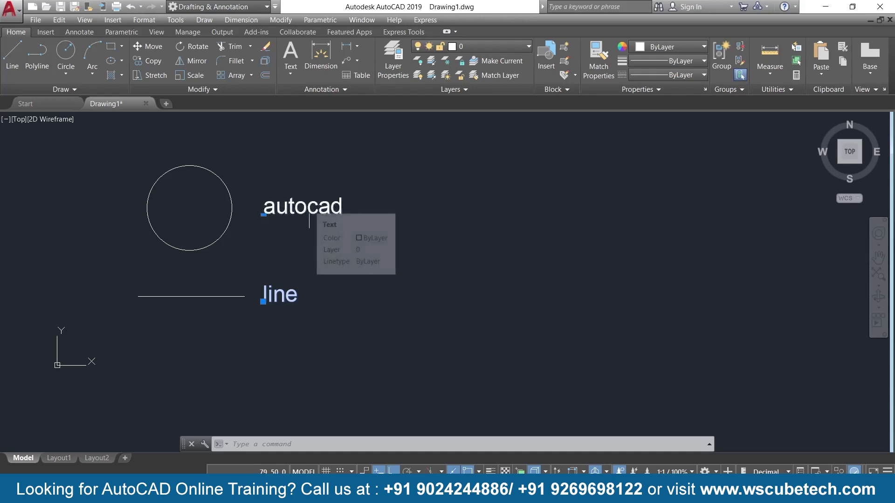
Select the autocad text together with the line text and check their quick properties
left_click(310, 205)
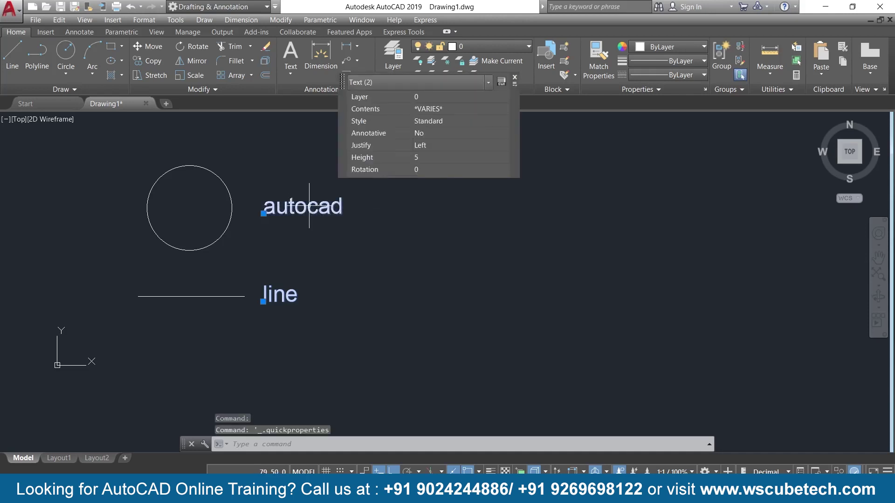
left_click(515, 77)
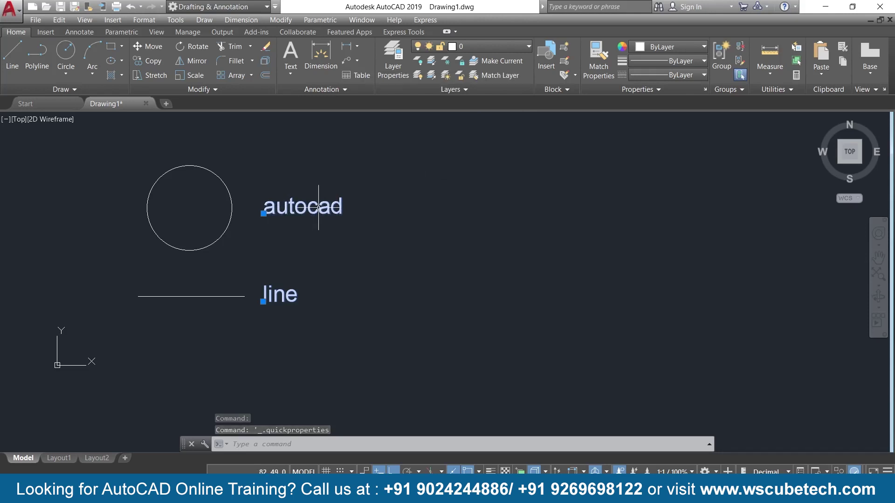
mouse_move(319, 207)
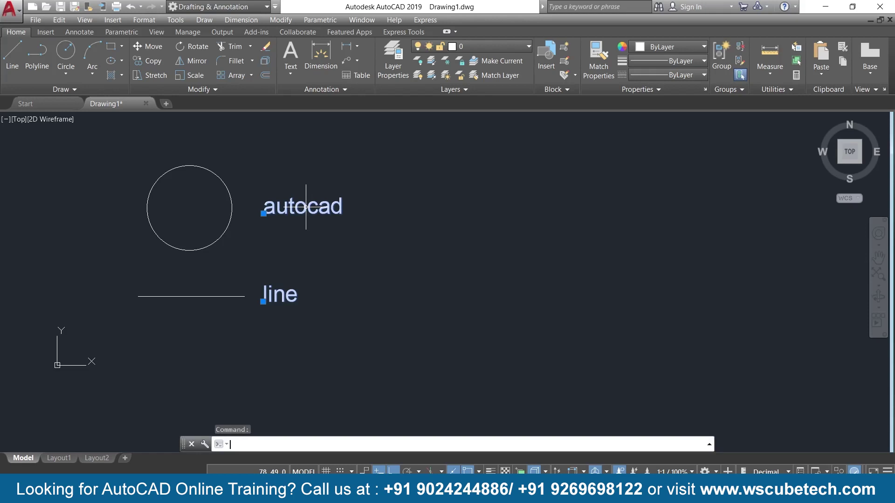
key("Return")
key("Return")
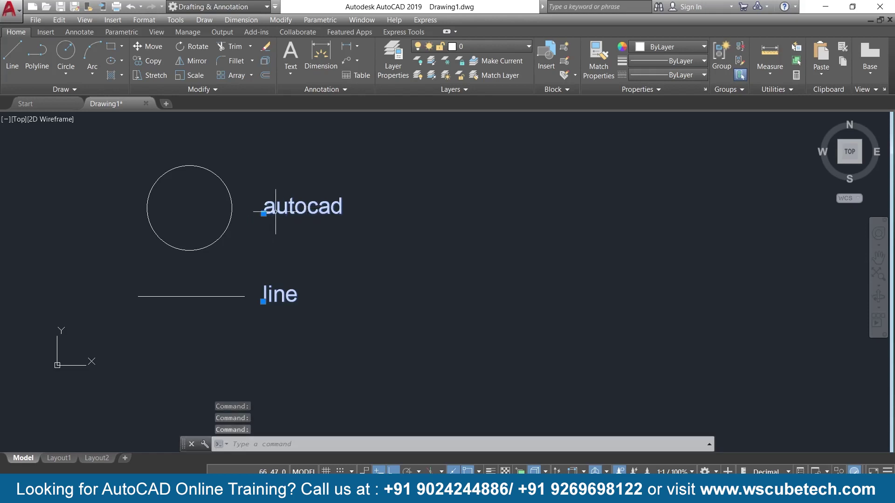
Change the content of the autocad text beside the circle to auto
double_click(295, 205)
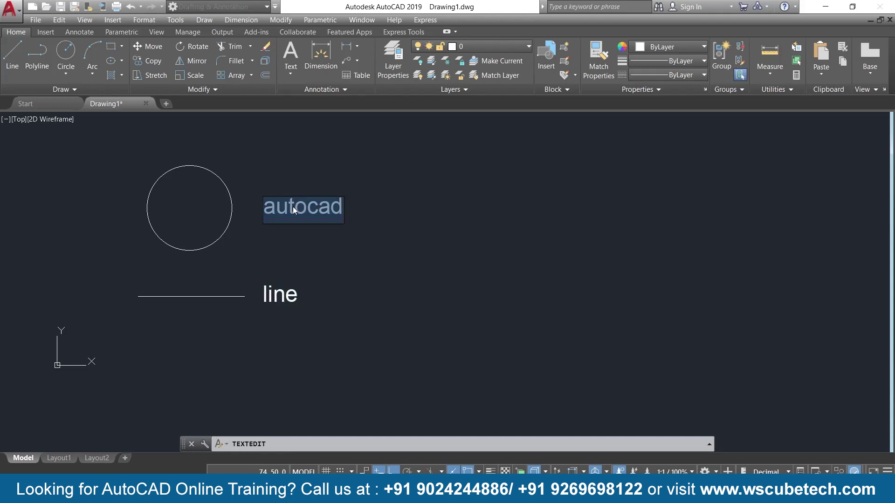
type("auto")
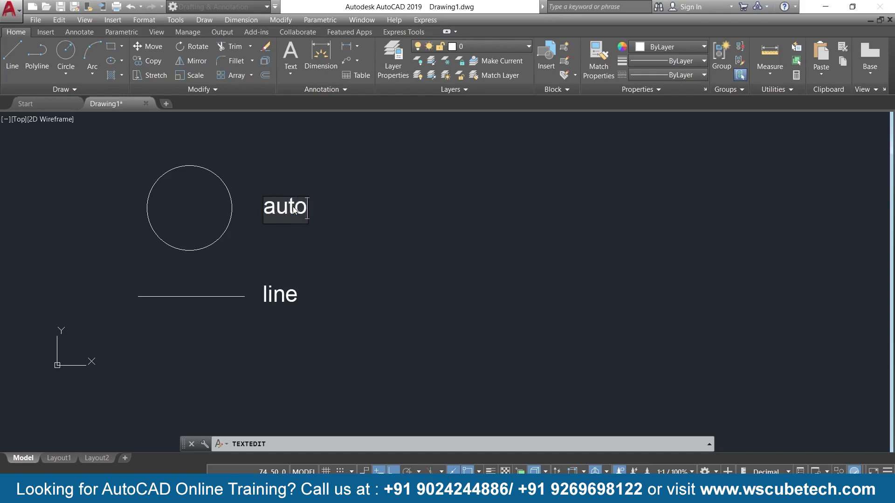
key("Return")
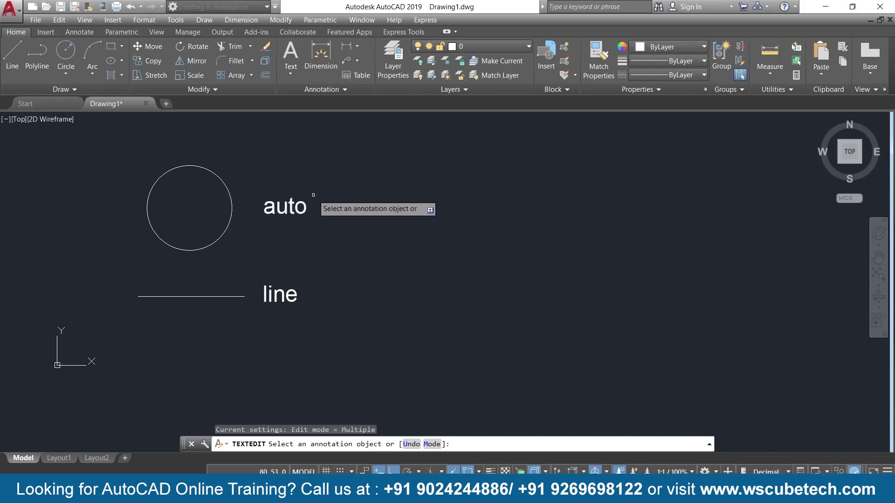
key("Escape")
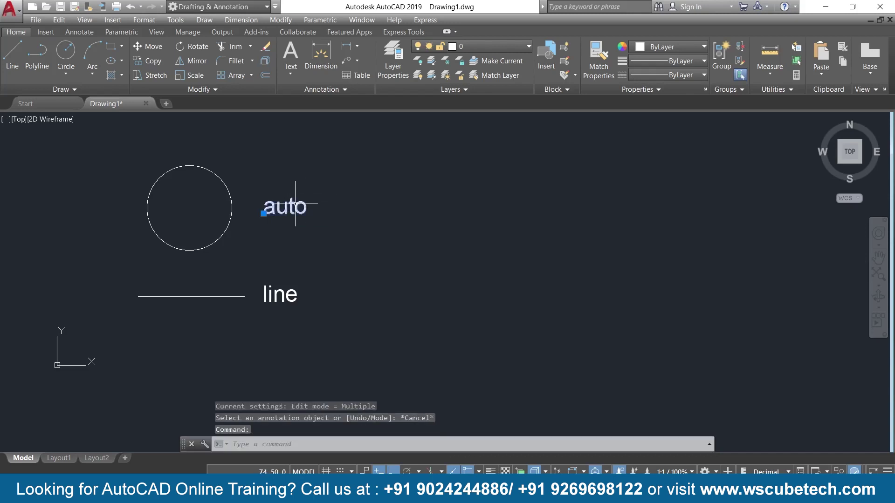
Replace the content of the text beside the circle with cad
double_click(297, 209)
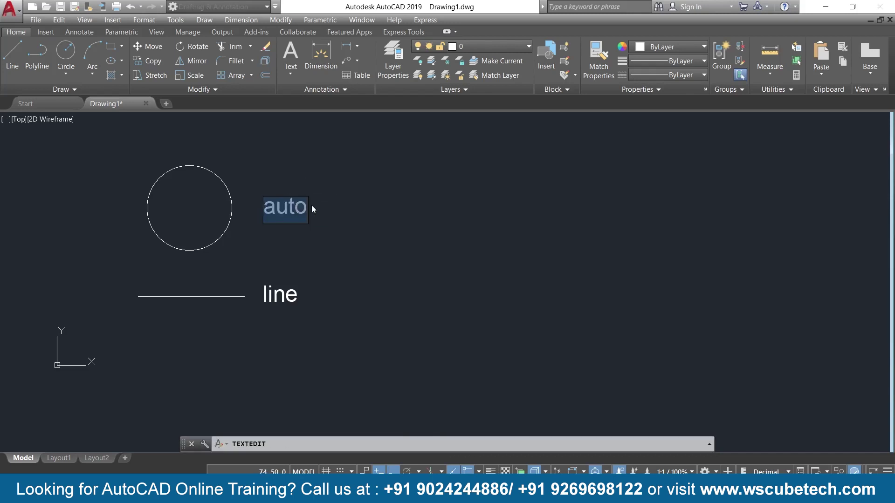
type("cad")
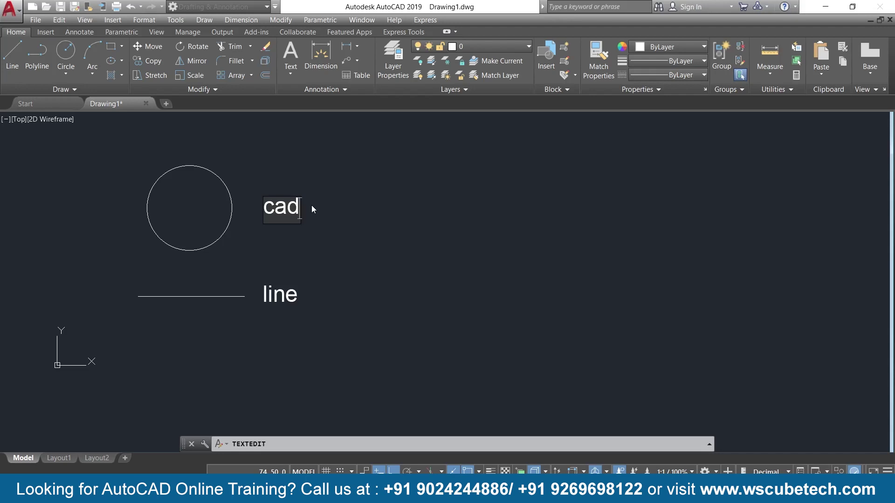
left_click(311, 209)
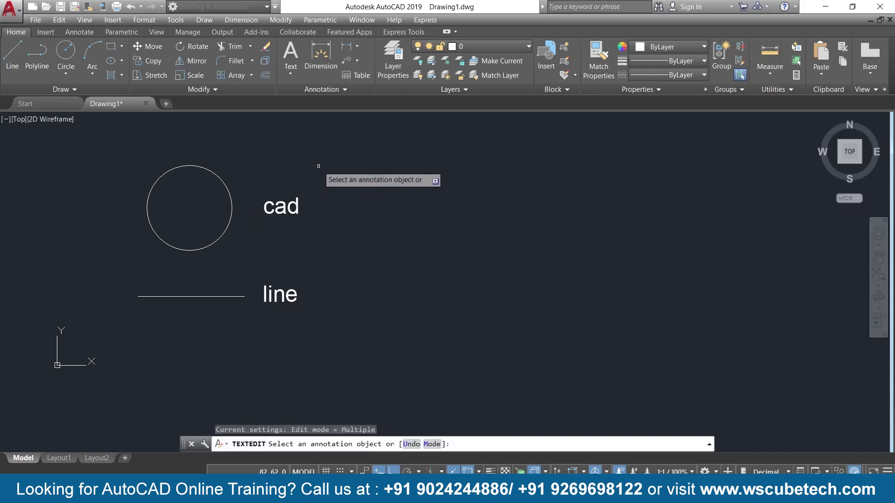
Leave text editing and create a multiline text reading cchh in the empty area to the right of the cad text
key("Escape")
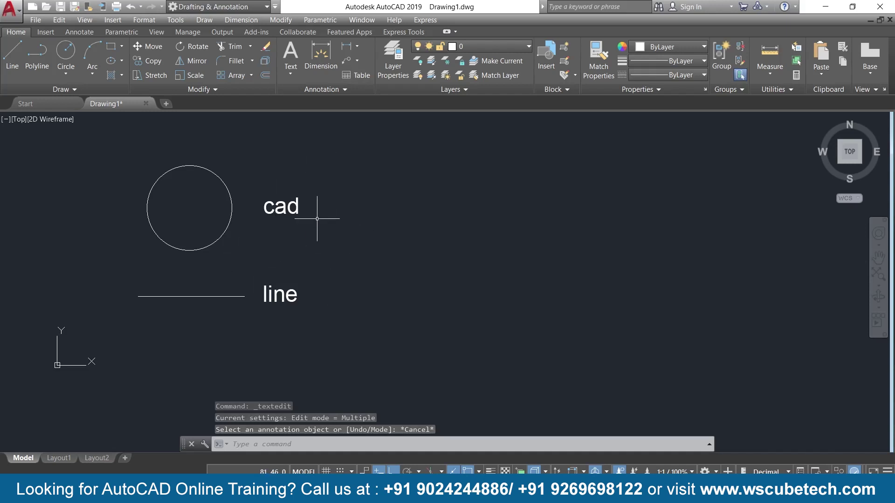
left_click(292, 76)
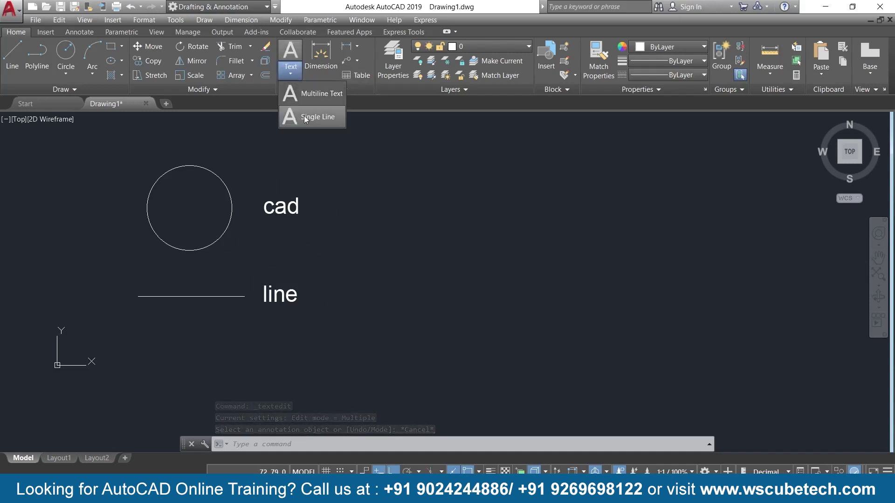
left_click(312, 95)
left_click(443, 198)
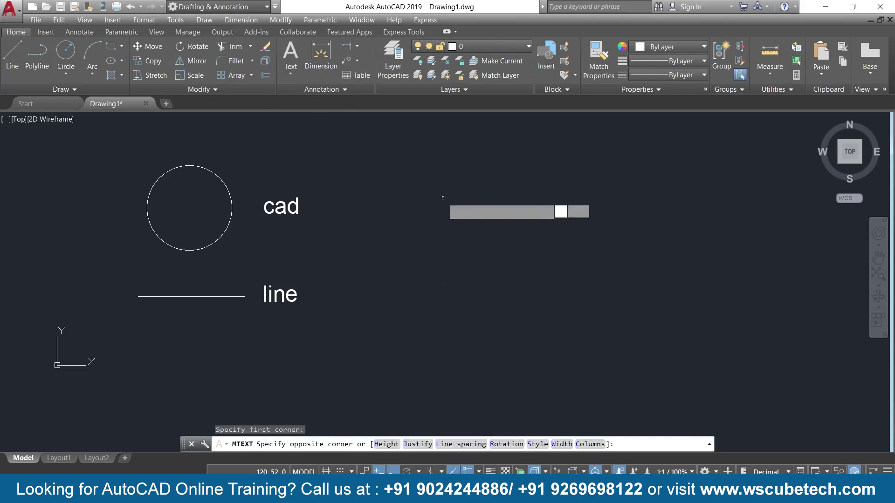
left_click(530, 245)
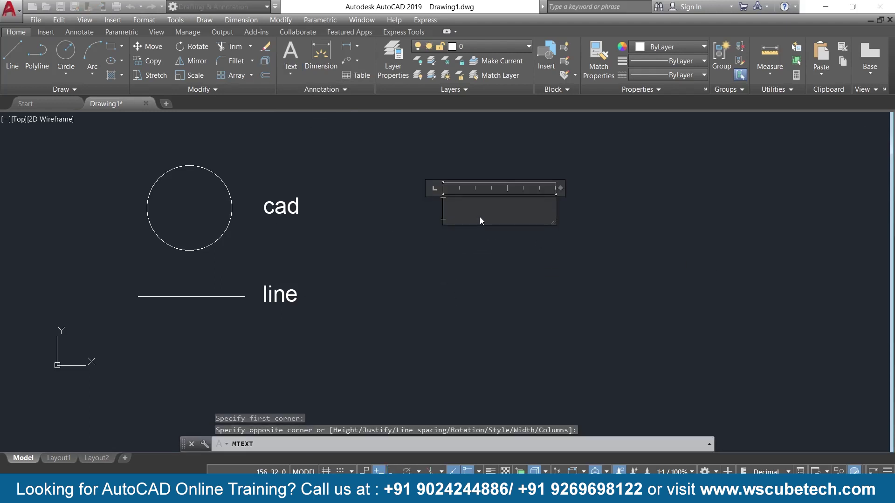
type("cchh")
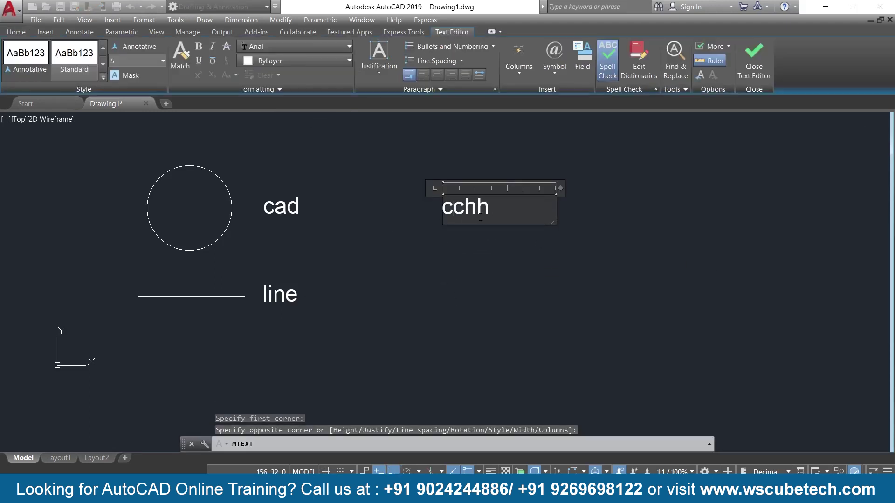
left_click(754, 58)
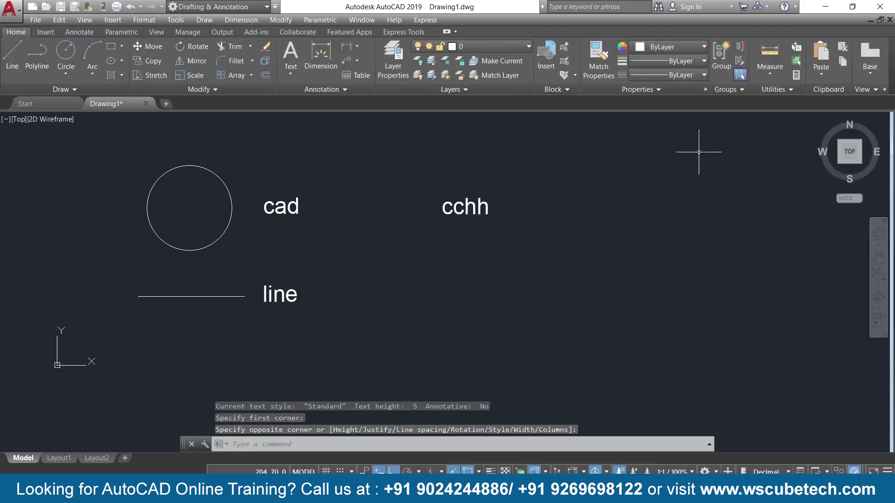
Append sdjshjd to the multiline text cchh
double_click(487, 207)
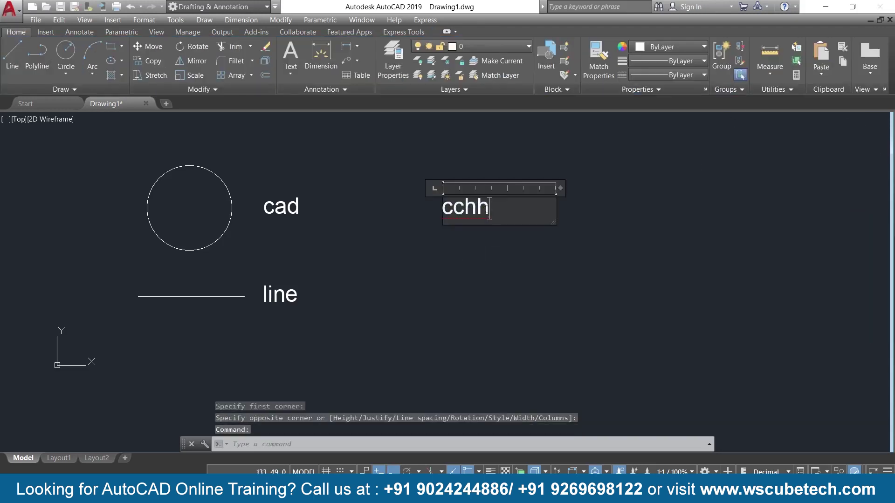
type("sdjshjd")
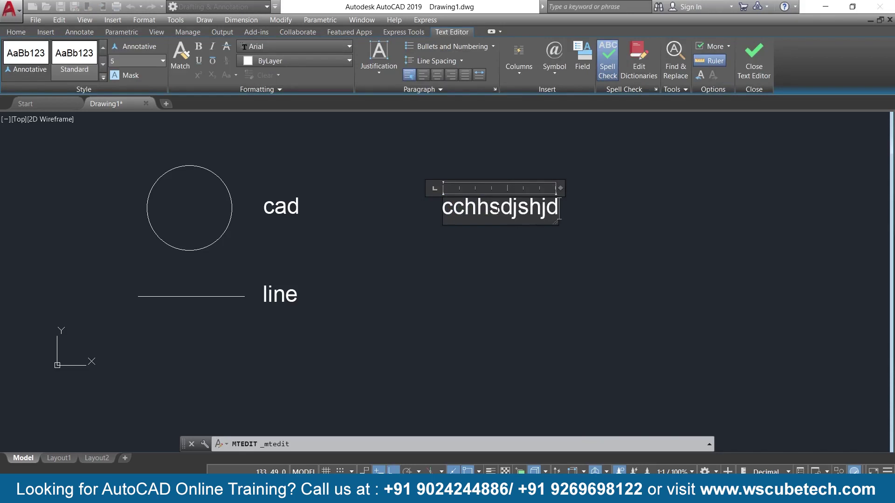
left_click(746, 59)
Erase the multiline text and all remaining objects so the drawing is empty
left_click(579, 186)
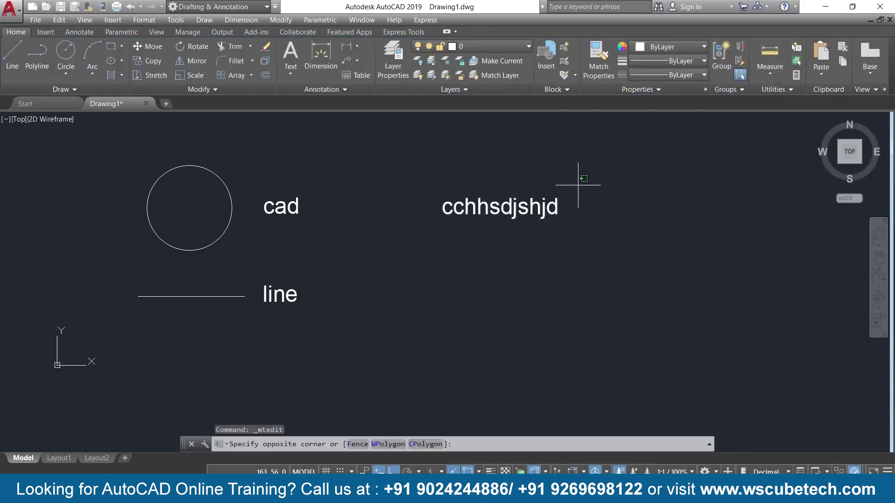
left_click(445, 225)
key("Delete")
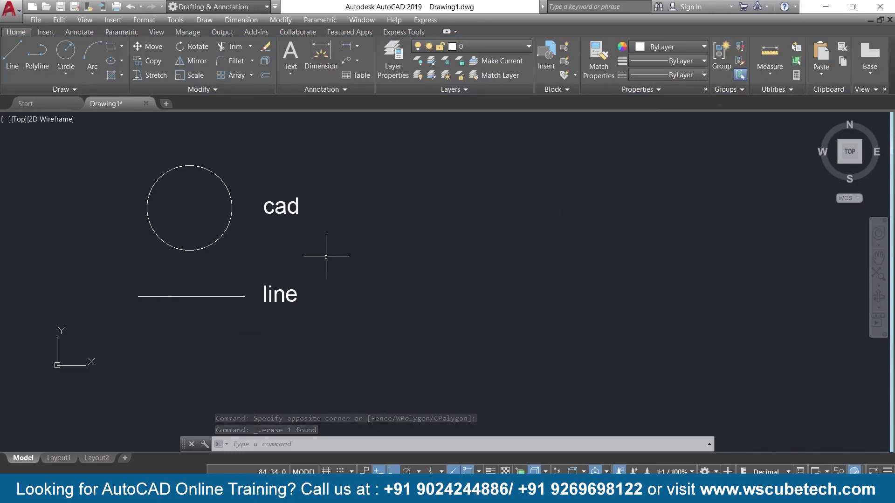
key("ctrl+a")
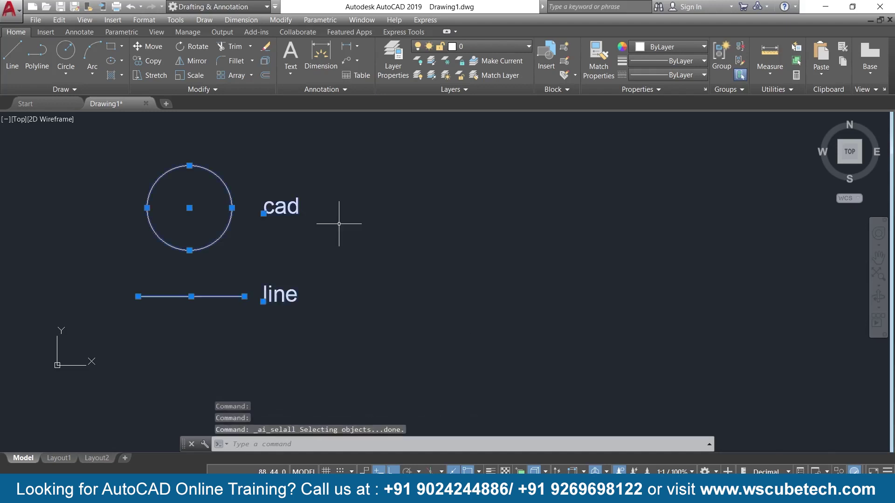
key("Delete")
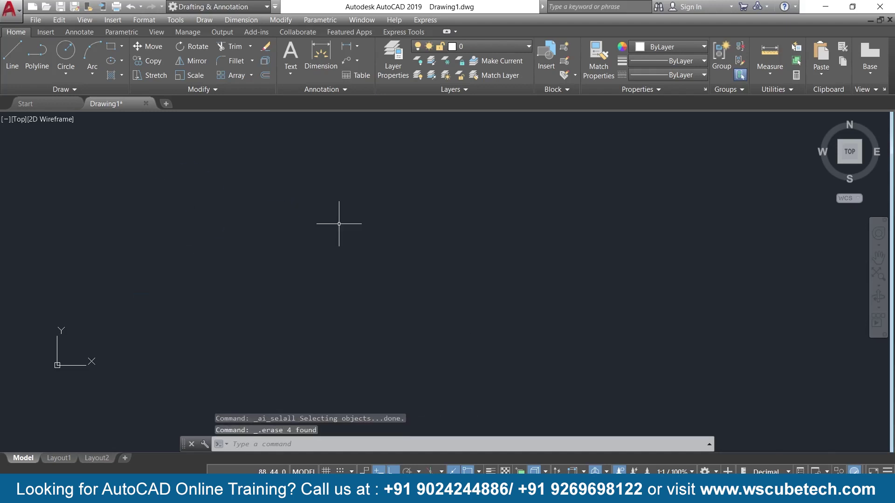
Draw a single horizontal line in the upper middle of the empty drawing and erase it again
left_click(13, 56)
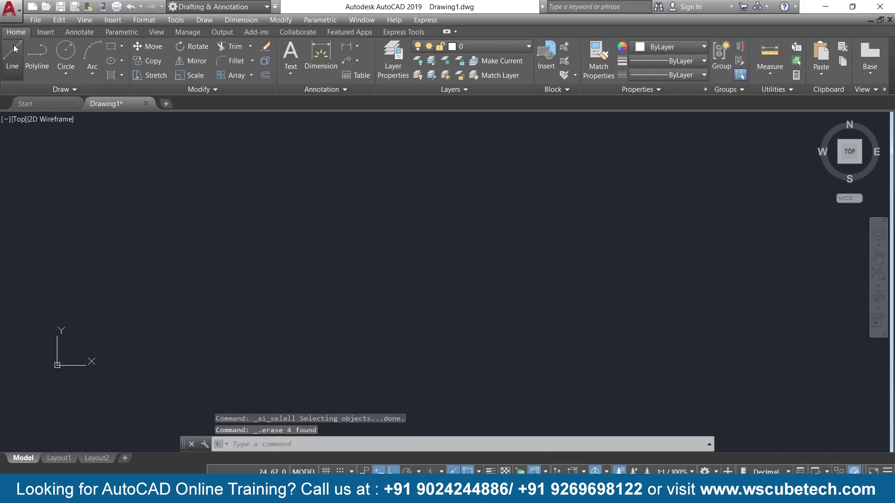
left_click(211, 199)
left_click(420, 199)
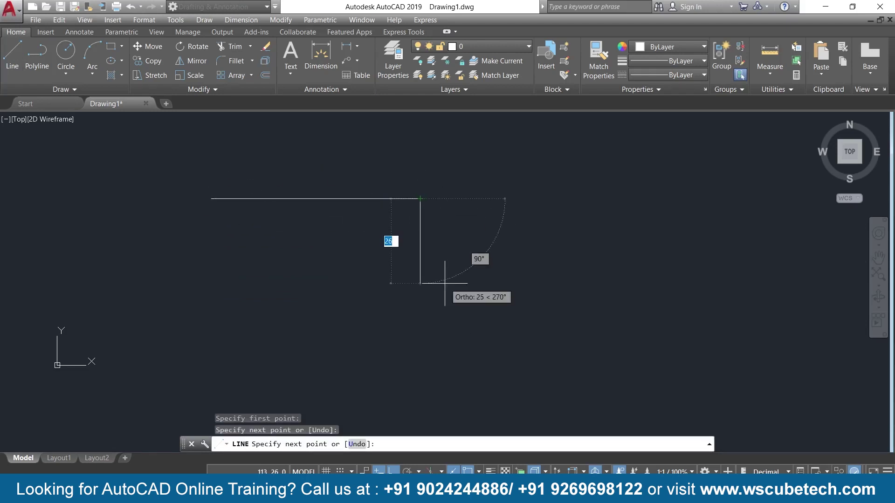
key("Return")
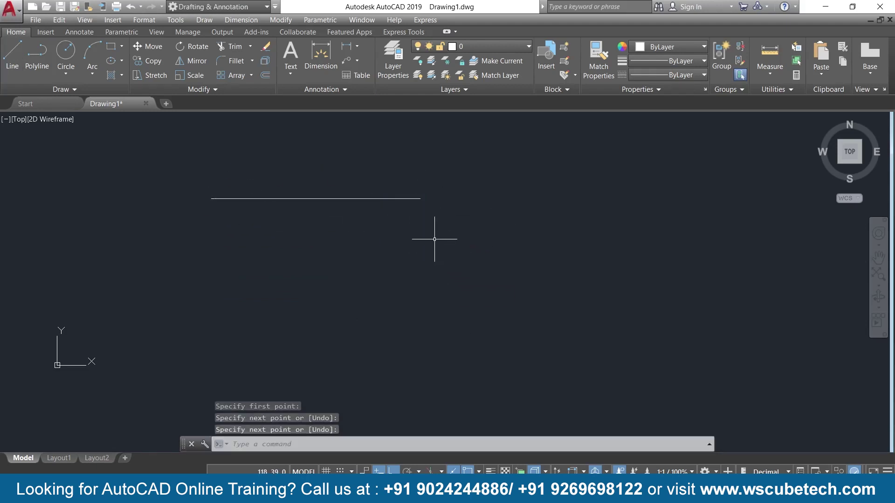
left_click(408, 199)
key("Delete")
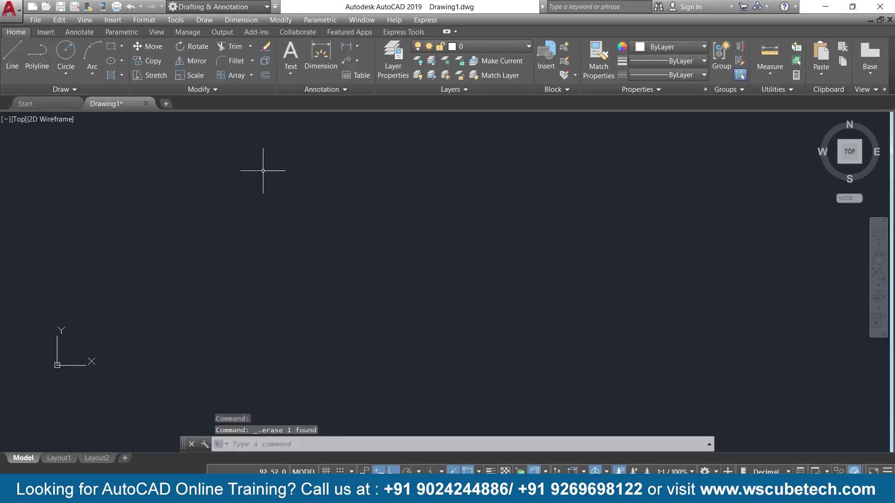
Draw a single horizontal line starting at about 43,44 in the empty drawing
left_click(12, 65)
left_click(194, 225)
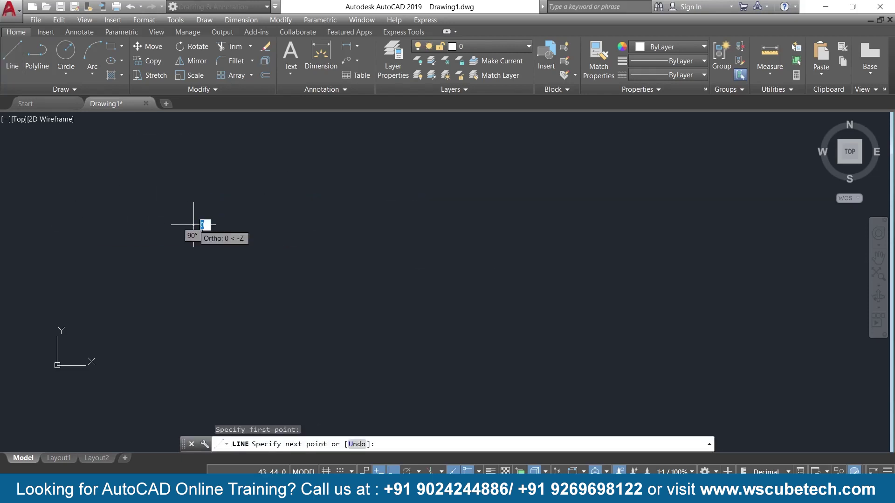
left_click(365, 224)
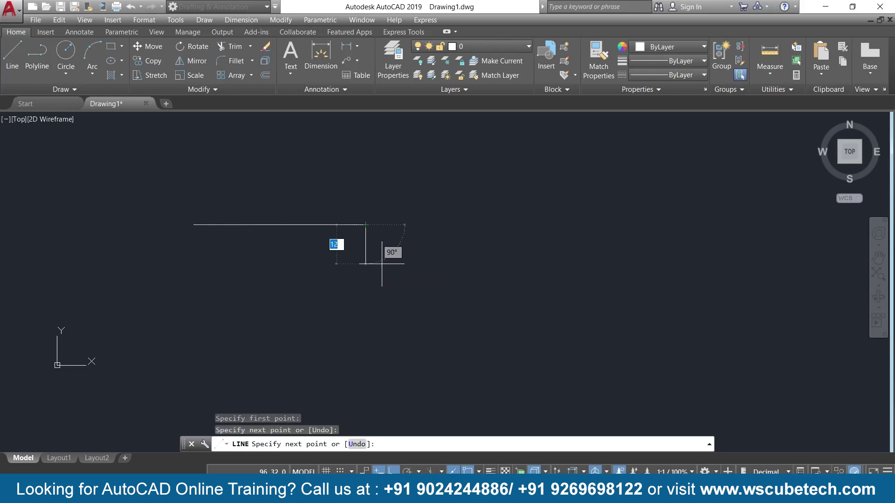
key("Return")
left_click(265, 76)
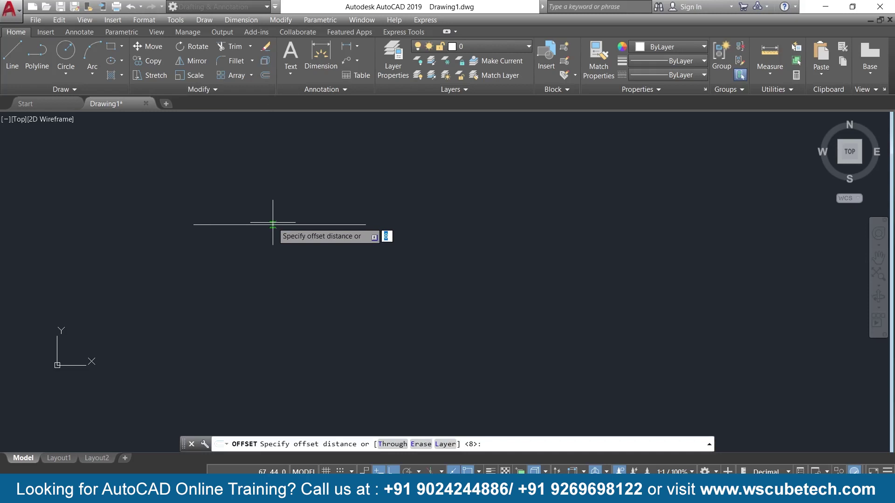
key("Return")
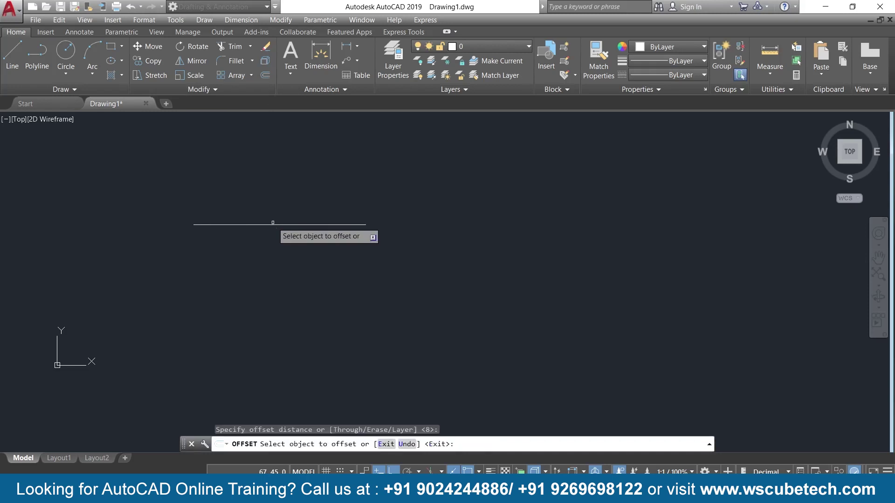
left_click(273, 224)
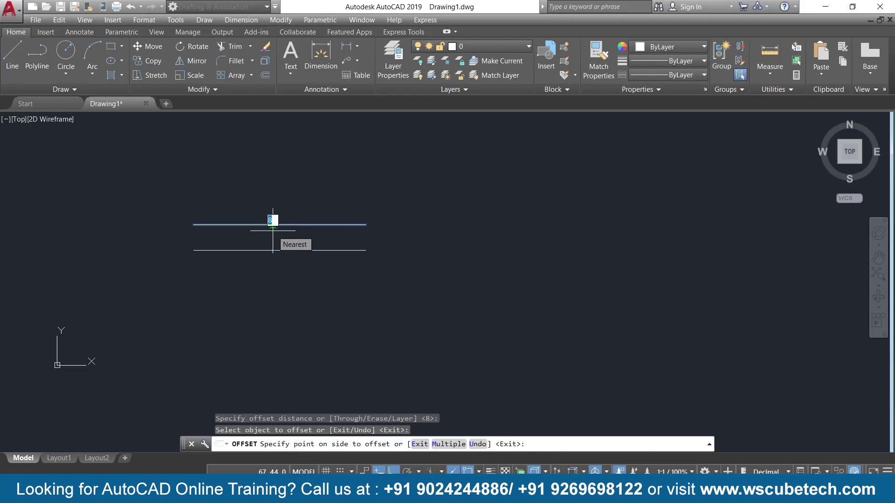
type("m")
key("Return")
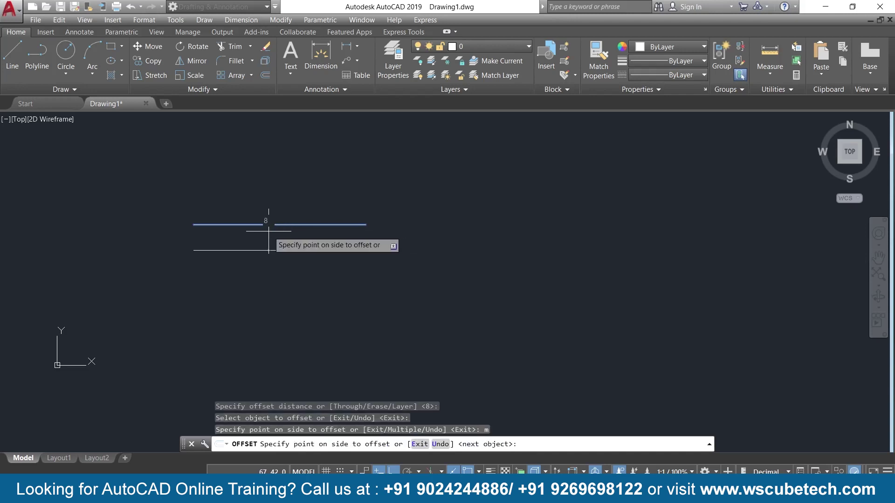
key("Escape")
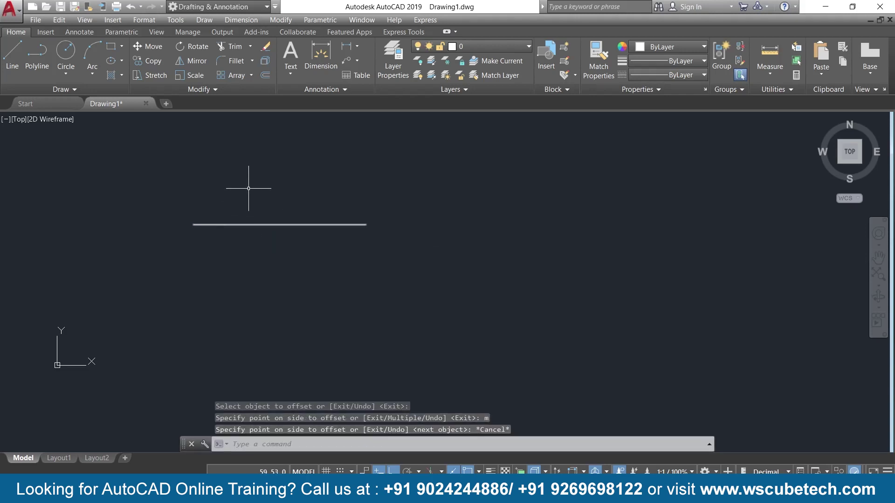
Copy the horizontal line straight down, using its left endpoint as the base point
type("ct o")
key("Return")
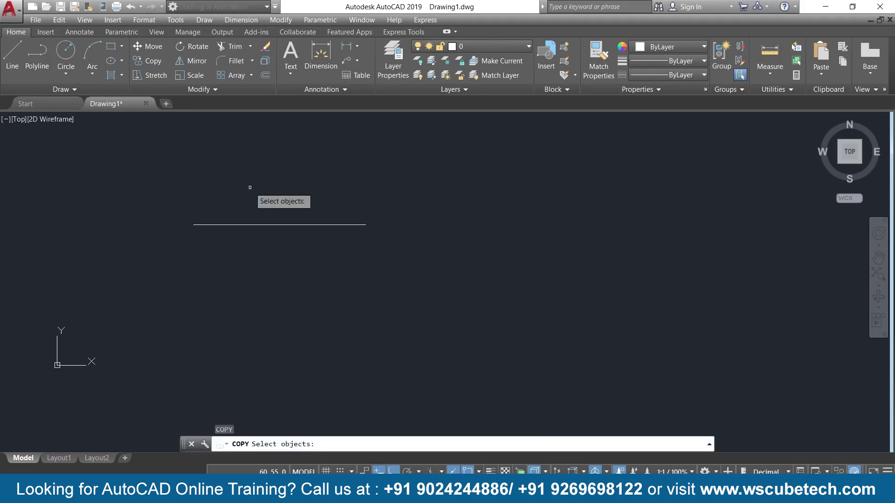
left_click(245, 218)
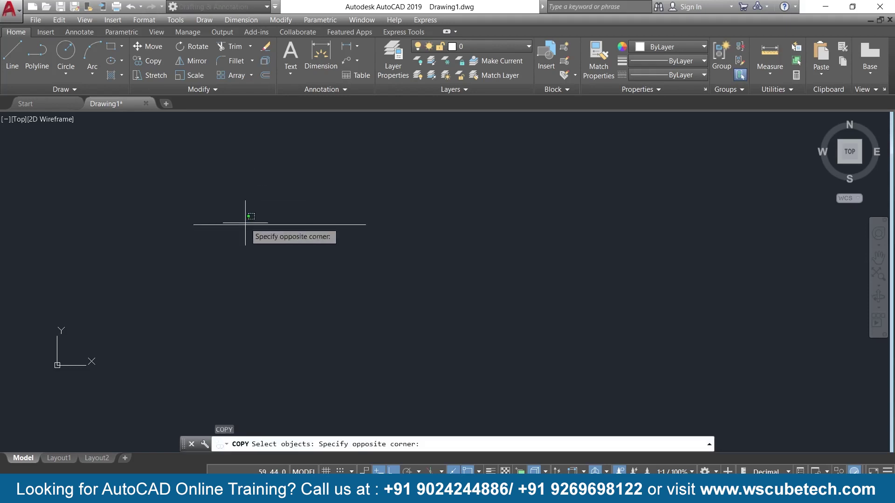
left_click(245, 218)
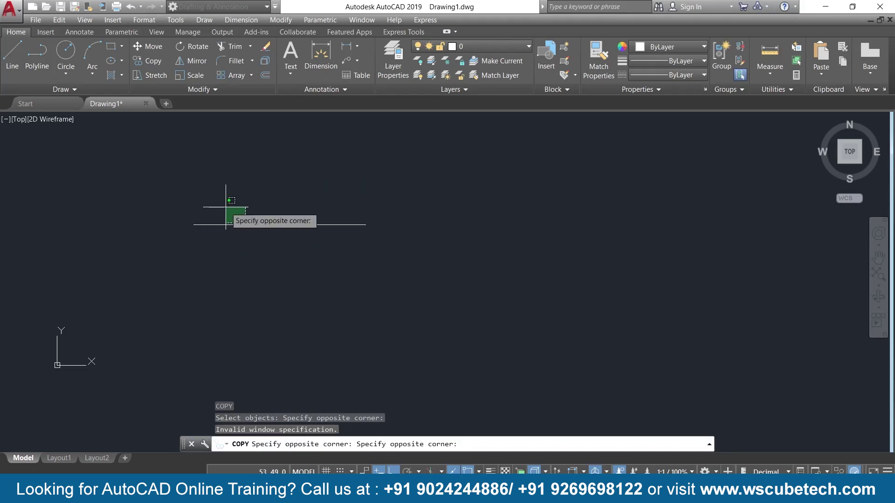
key("Escape")
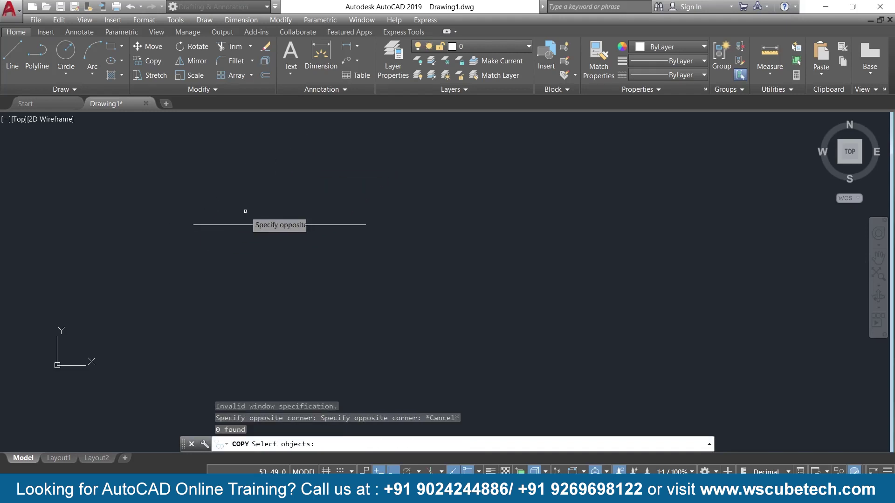
left_click(239, 225)
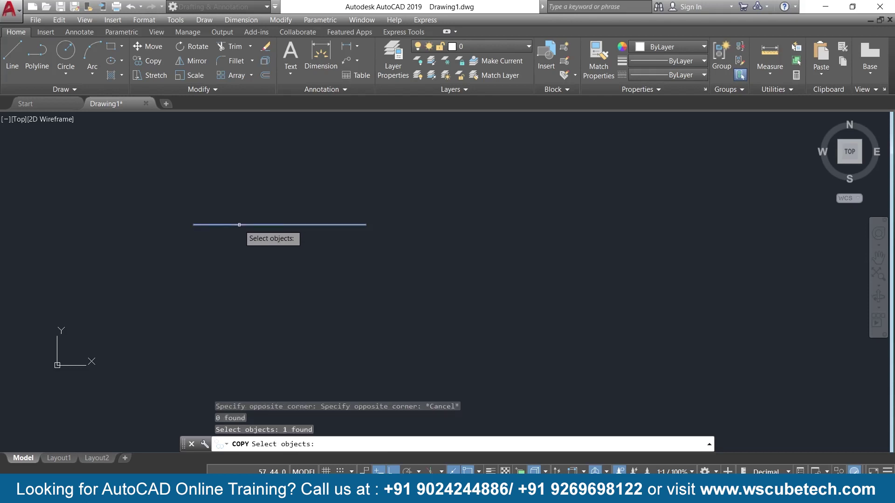
key("Return")
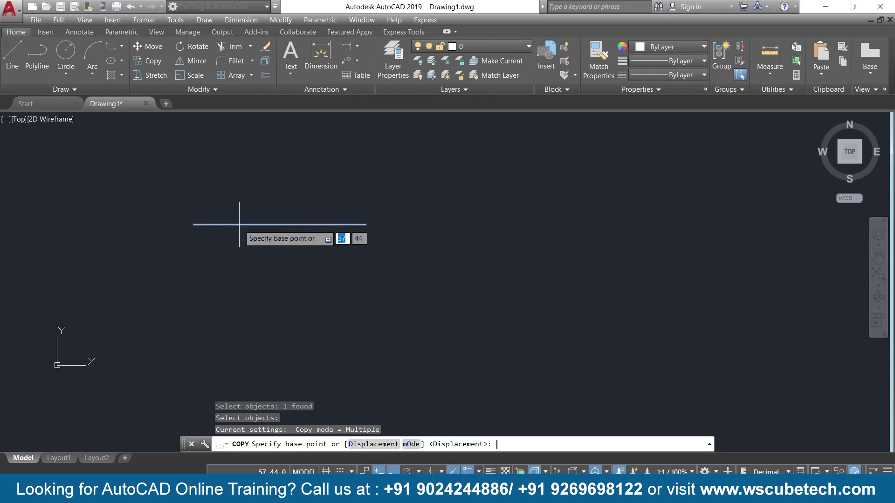
left_click(194, 224)
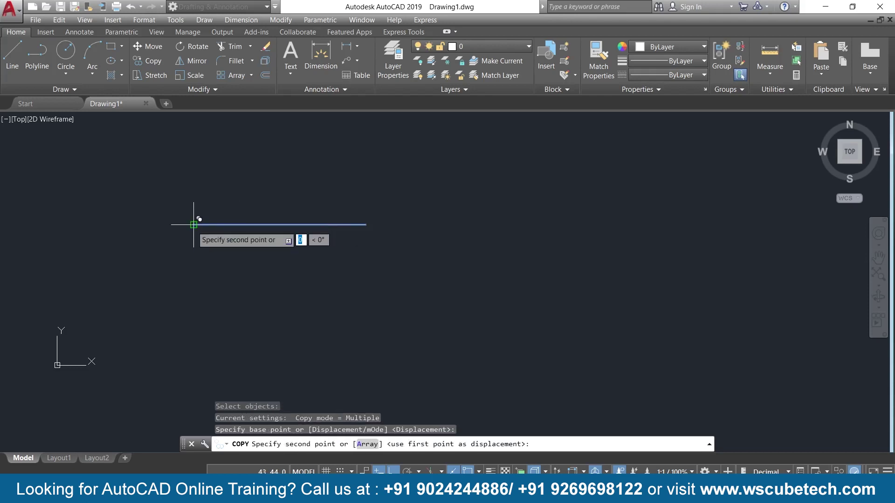
left_click(193, 334)
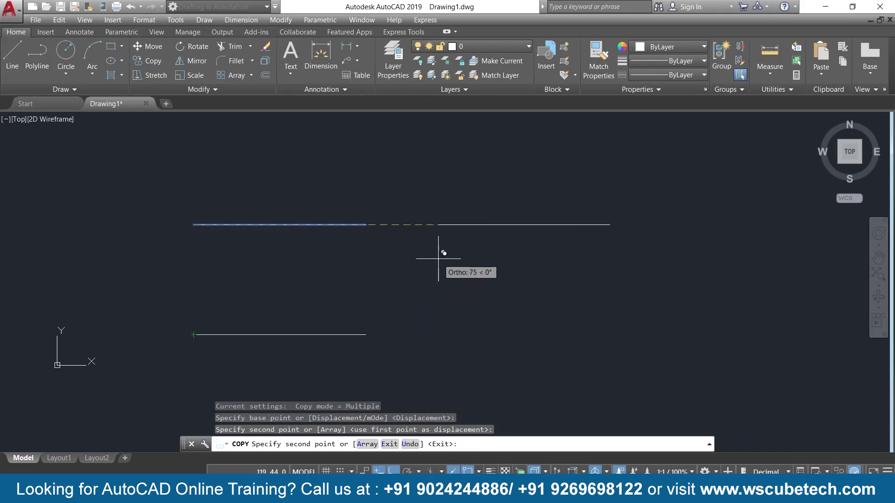
Place three copies of the horizontal line to its right along the same row, spaced by eye, and end the Copy command
left_click(490, 262)
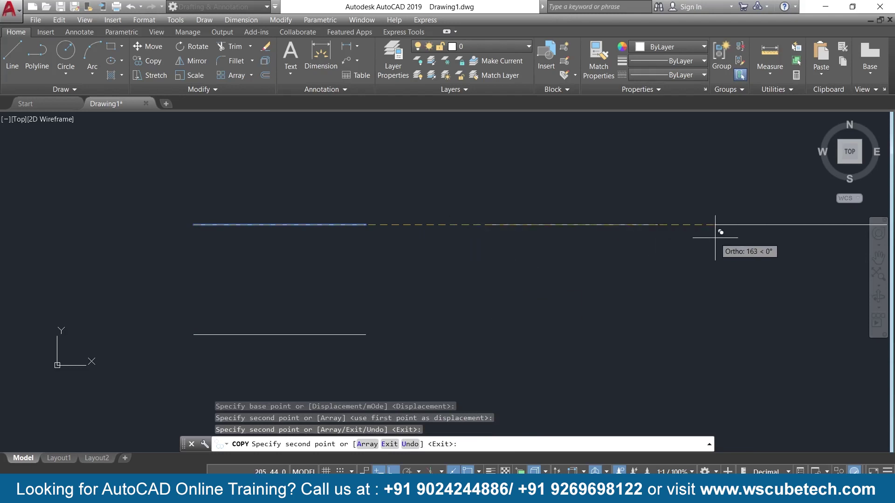
middle_click_drag(733, 240, 426, 224)
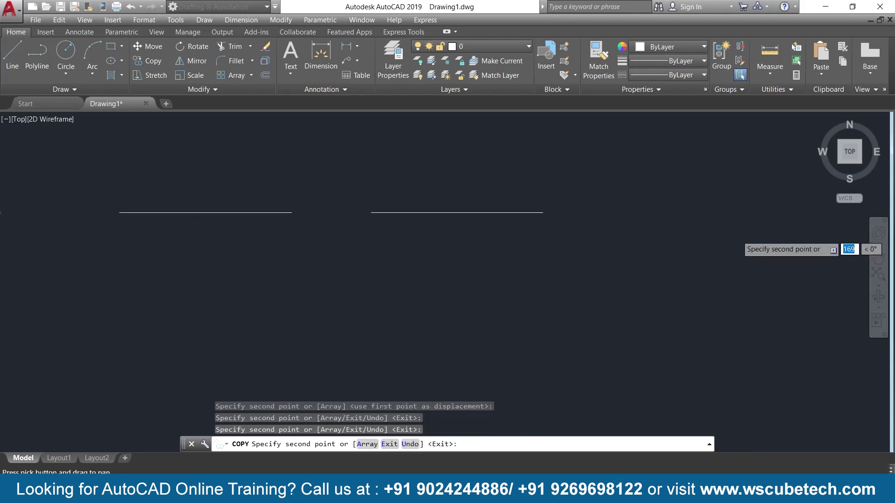
left_click(685, 247)
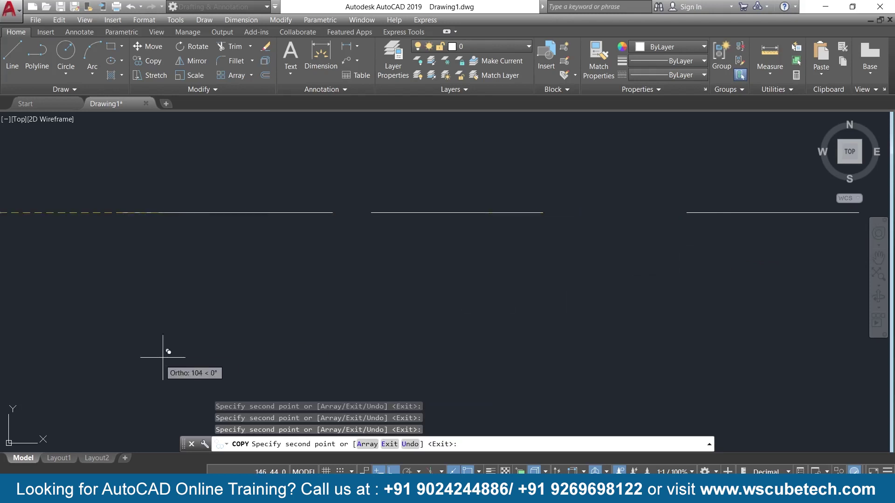
middle_click_drag(176, 314, 409, 303)
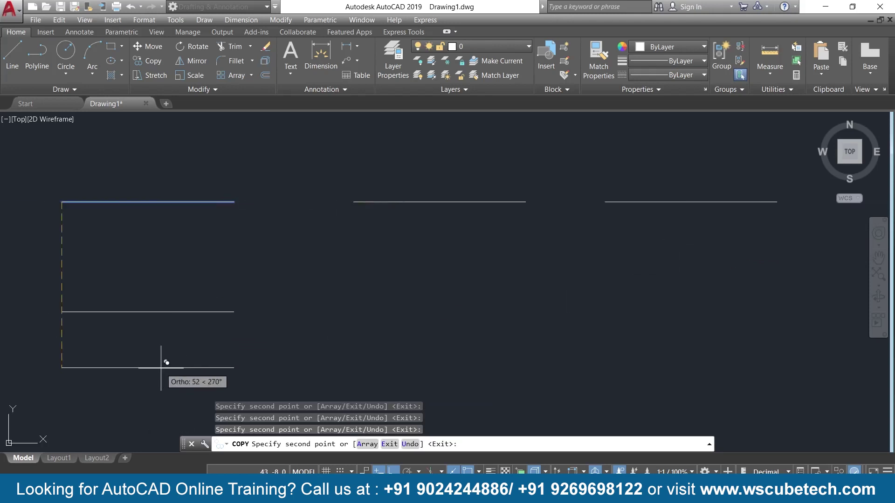
key("Escape")
Copy the second line of the upper row straight down from its left endpoint, roughly level with the lower line
type("co")
key("Return")
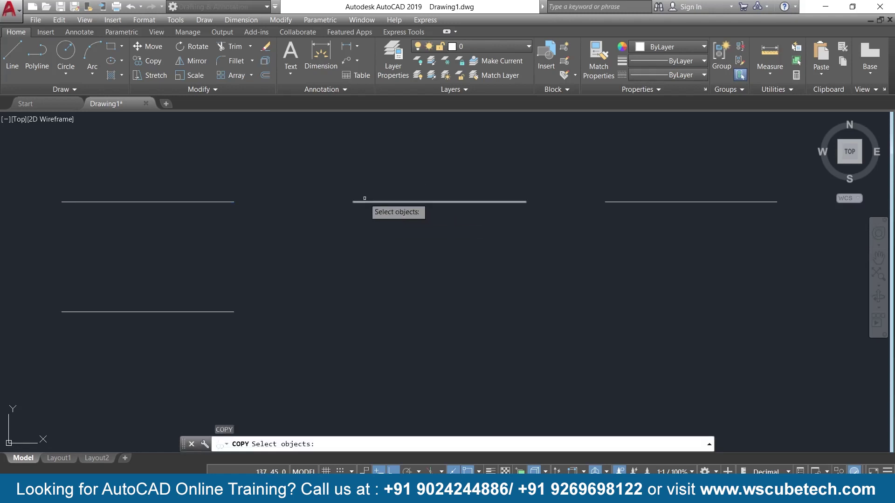
left_click(365, 199)
key("Return")
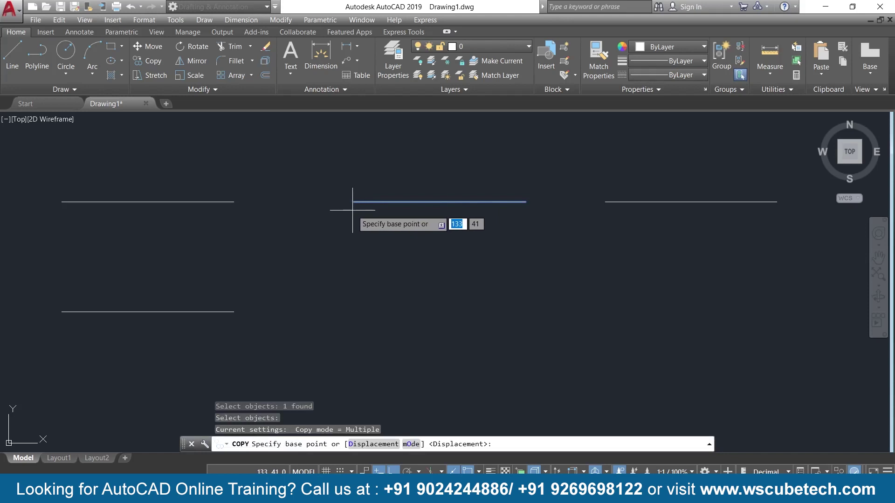
left_click(353, 202)
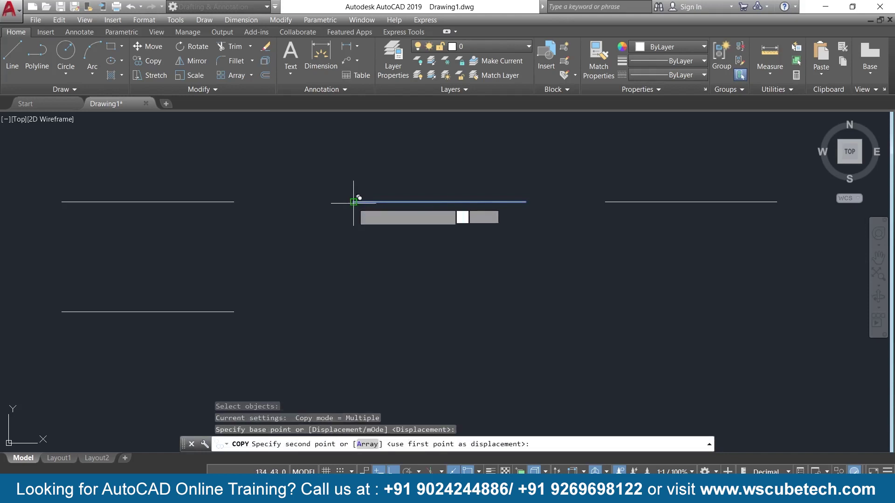
left_click(361, 314)
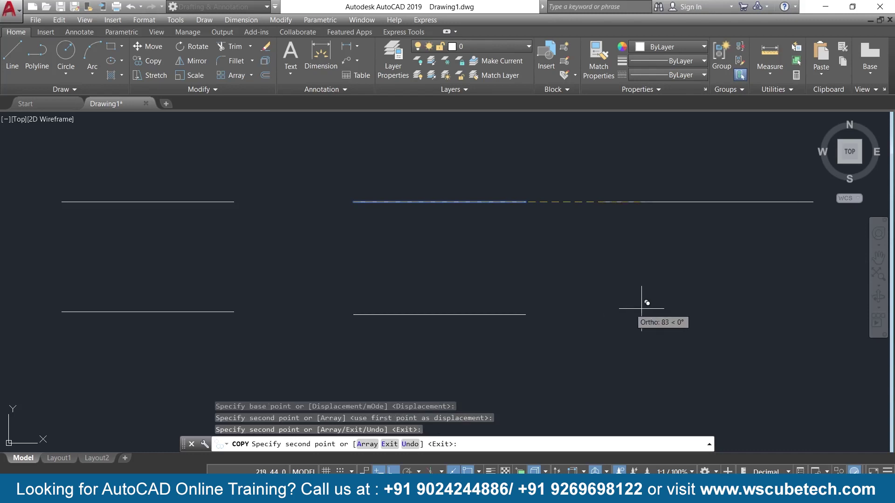
key("Escape")
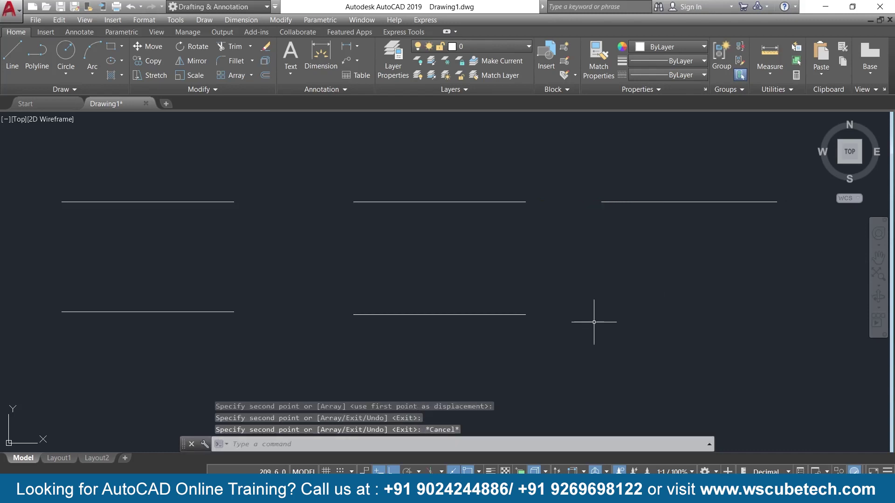
Copy the second lower line twice to the right from its left endpoint, roughly beneath the third and fourth upper lines
type("co")
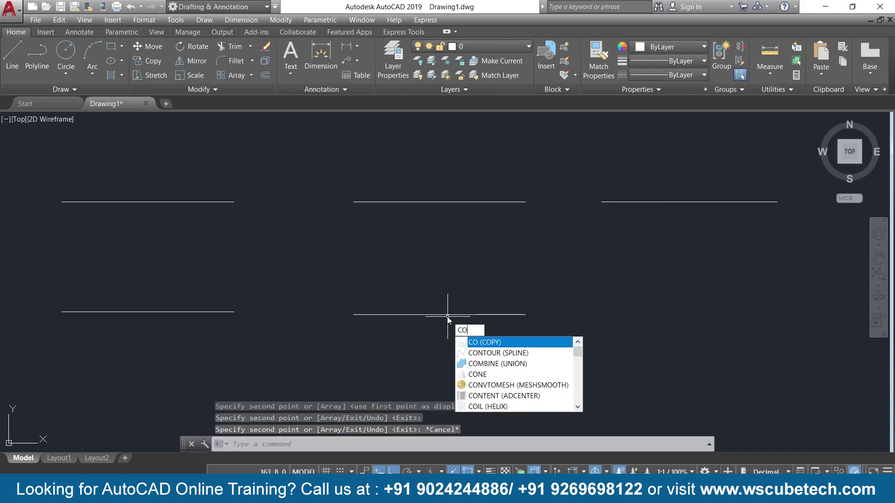
key("Return")
left_click(401, 313)
key("Return")
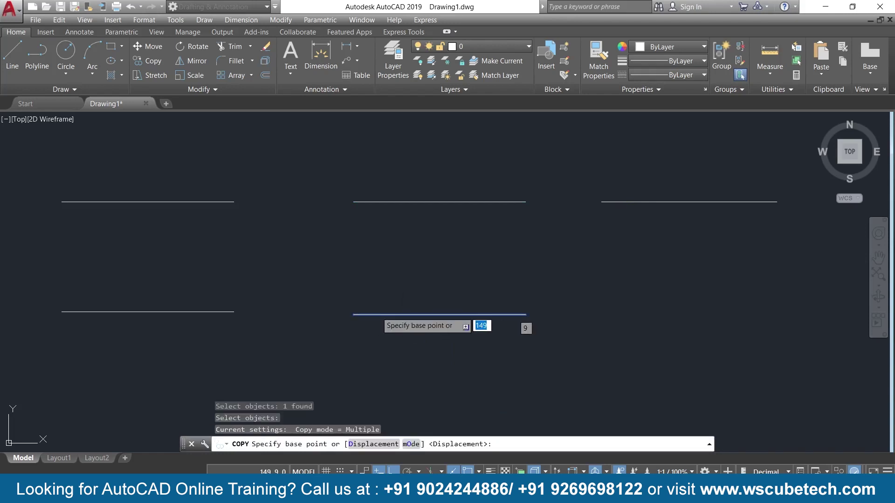
left_click(354, 314)
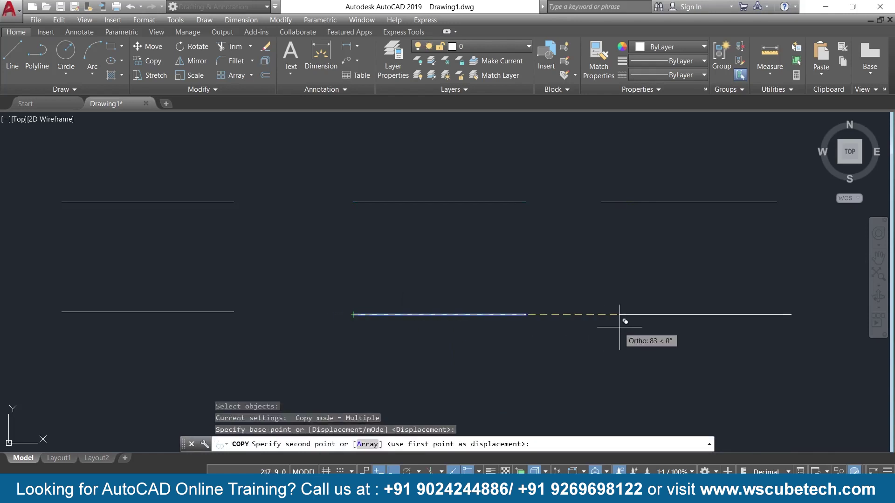
middle_click_drag(585, 301, 551, 265)
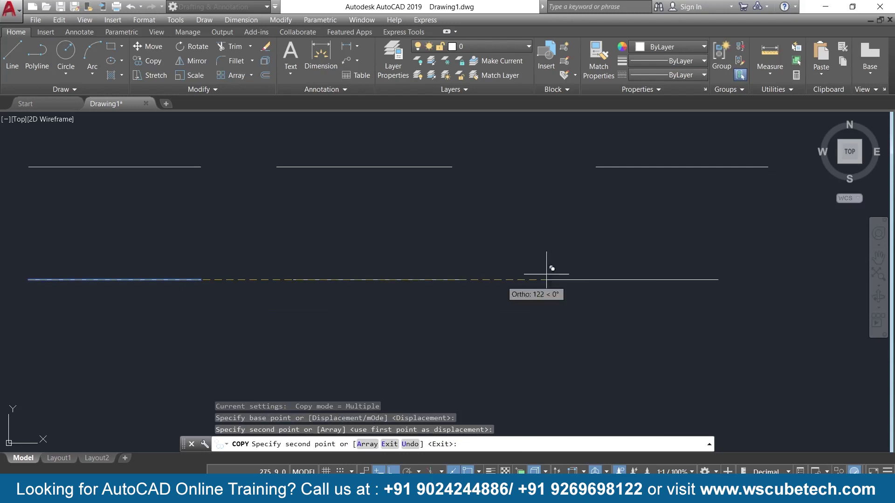
left_click(599, 273)
key("Return")
scroll(526, 238, "down", 6)
scroll(496, 239, "up", 4)
mouse_move(496, 238)
middle_mouse_down()
mouse_move(563, 280)
mouse_move(665, 287)
middle_mouse_up()
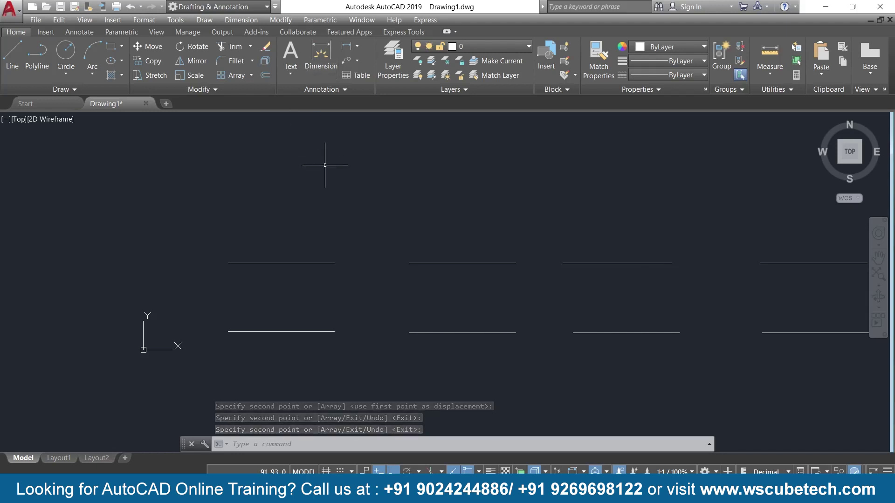
Start single-line text with Left justification at the left endpoint of the first upper line, with height 5 and rotation 0
type("Dt")
key("Return")
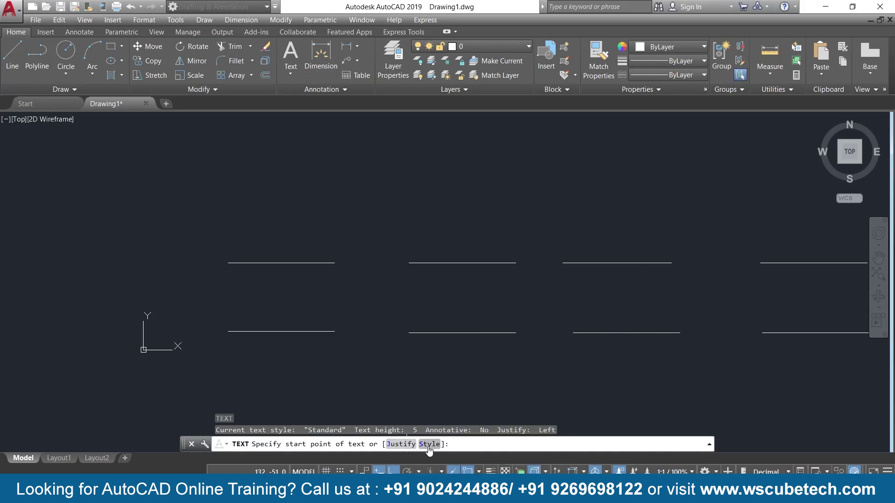
left_click(394, 446)
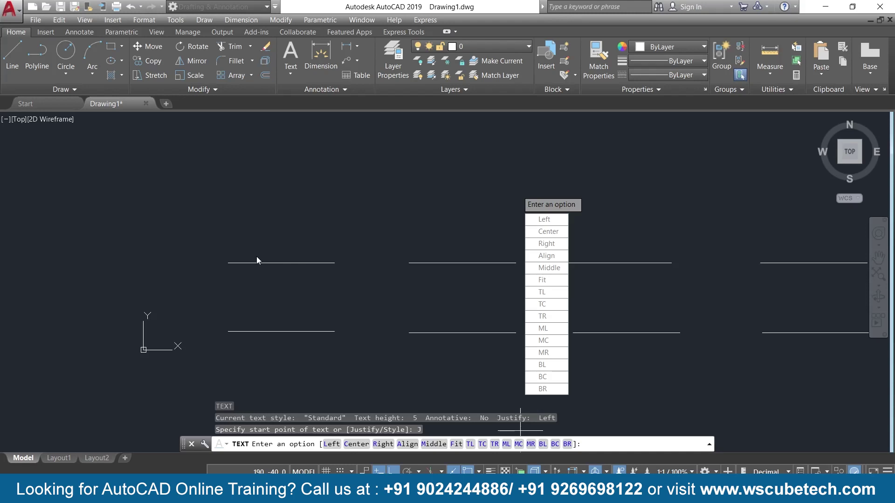
left_click(542, 219)
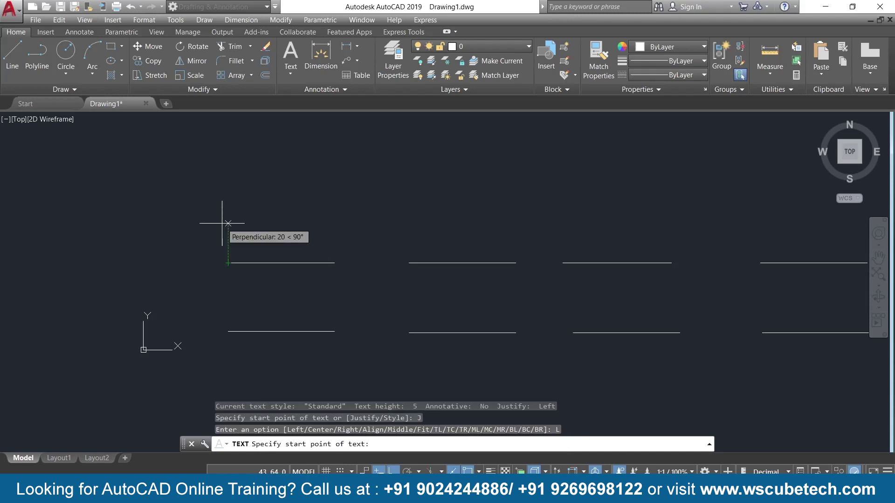
left_click(233, 261)
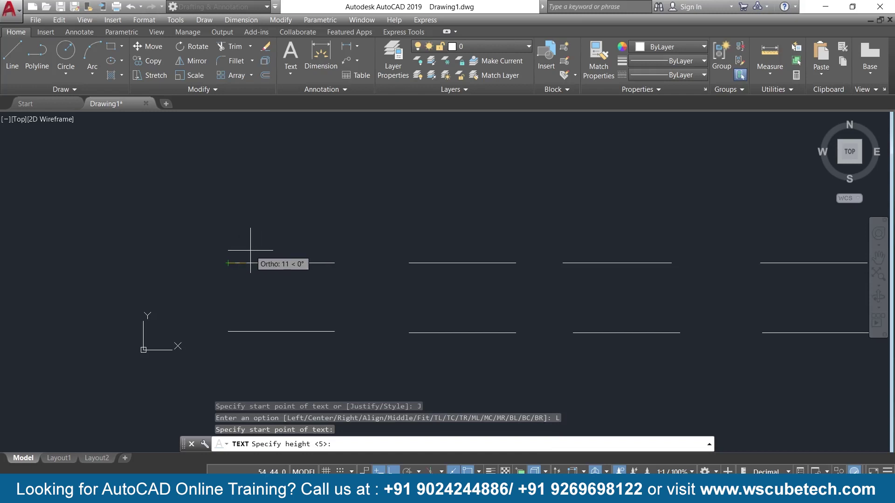
left_click(251, 264)
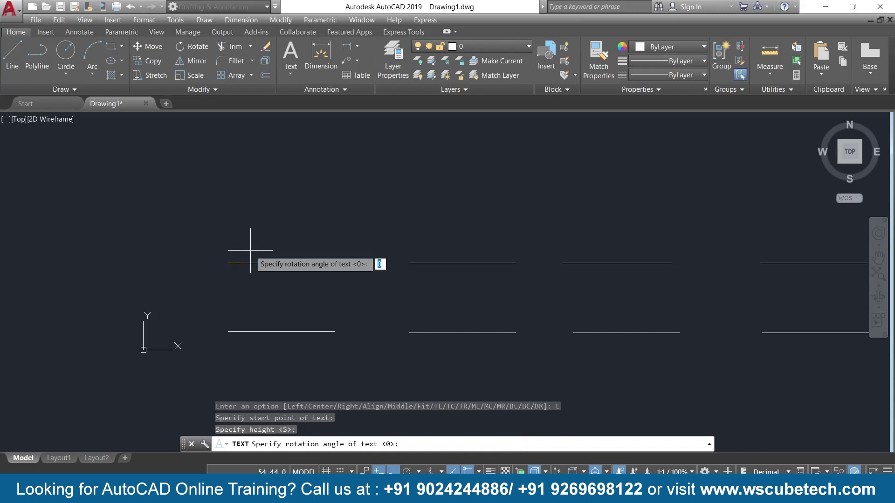
key("Return")
type("sdjasj")
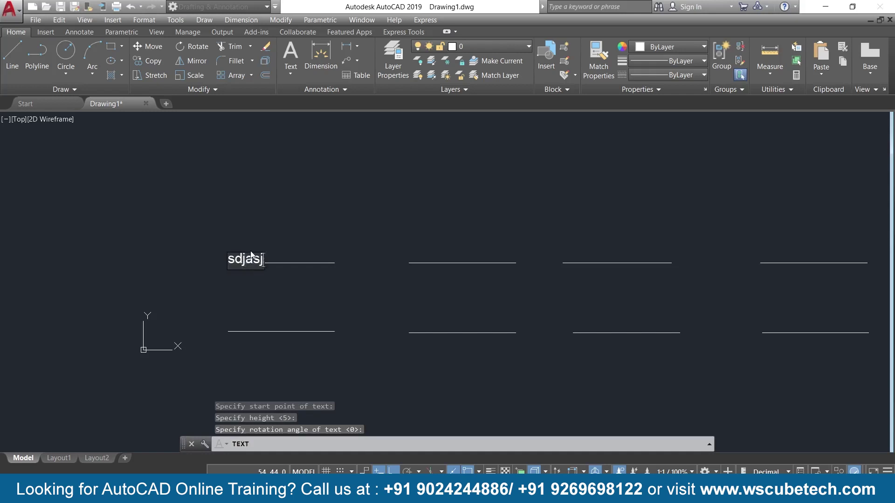
type("dladddkdd")
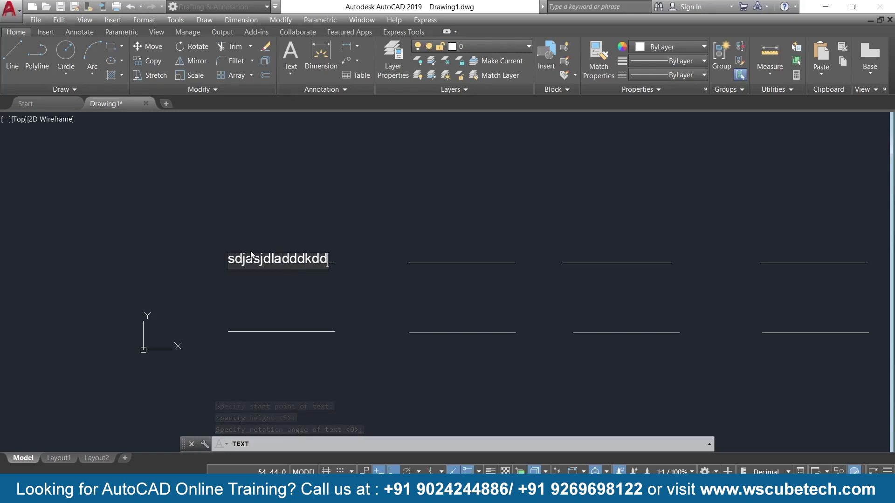
key("BackSpace")
key("BackSpace")
key("BackSpace")
key("BackSpace")
key("BackSpace")
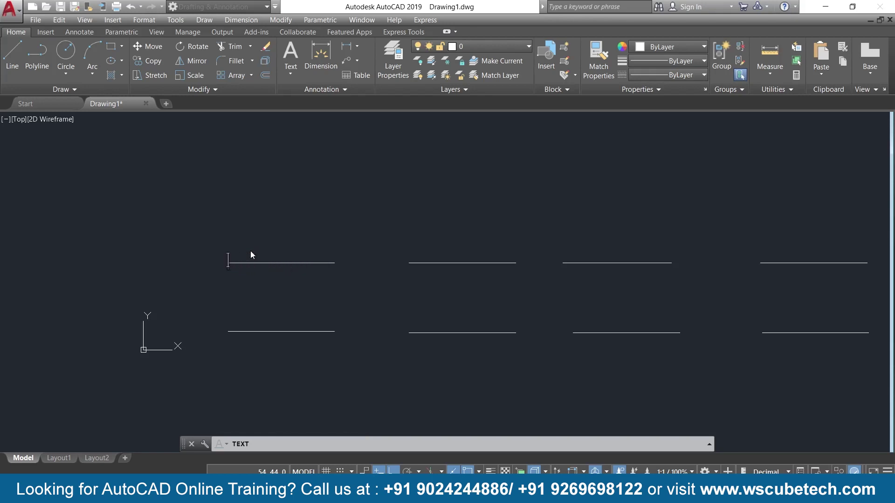
Enter "autocad" as the left-justified text on the first upper line and finish the text
type("autocad")
key("Return")
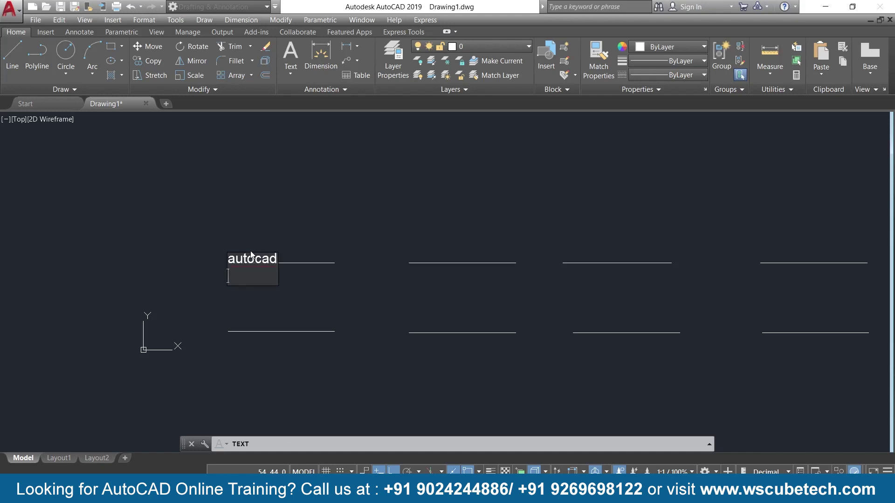
key("Return")
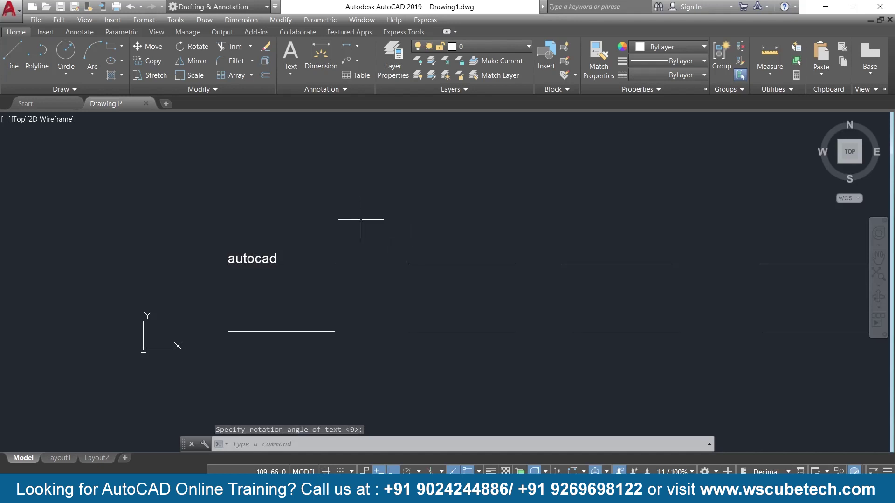
Try to place center-justified single-line text "autocad" at the midpoint of the first lower line, with height 5 and rotation 0
type("dt")
key("Return")
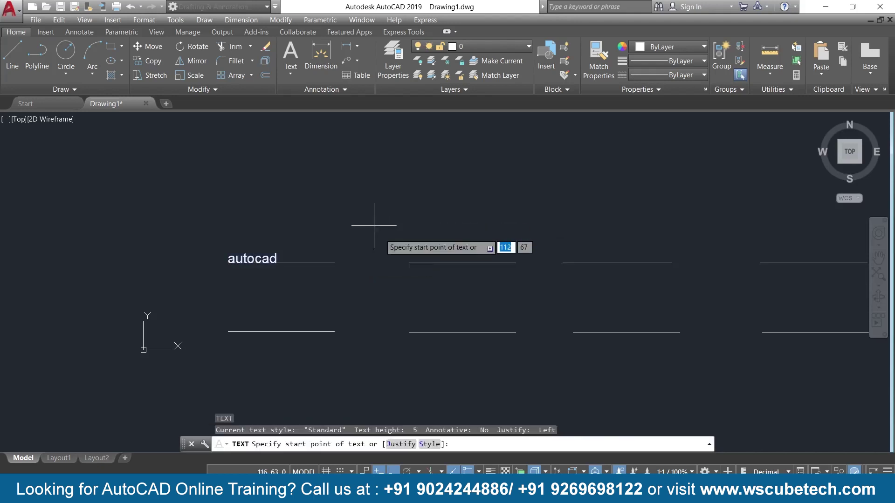
left_click(396, 444)
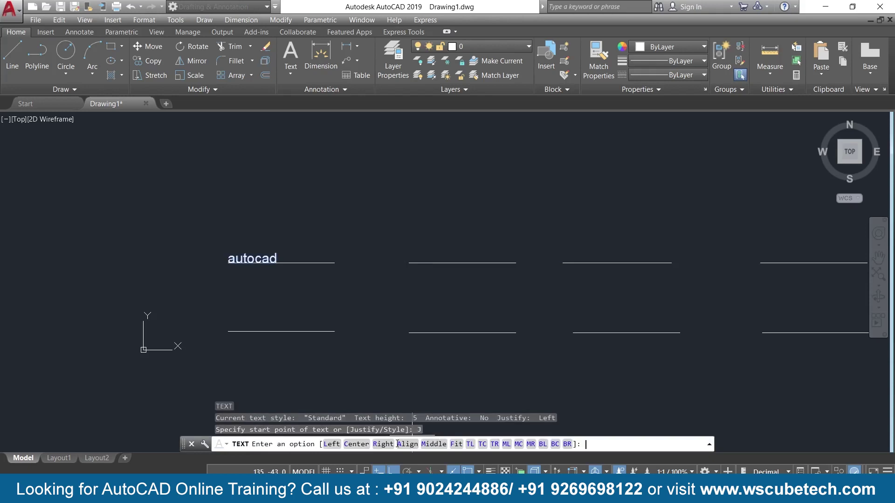
left_click(356, 445)
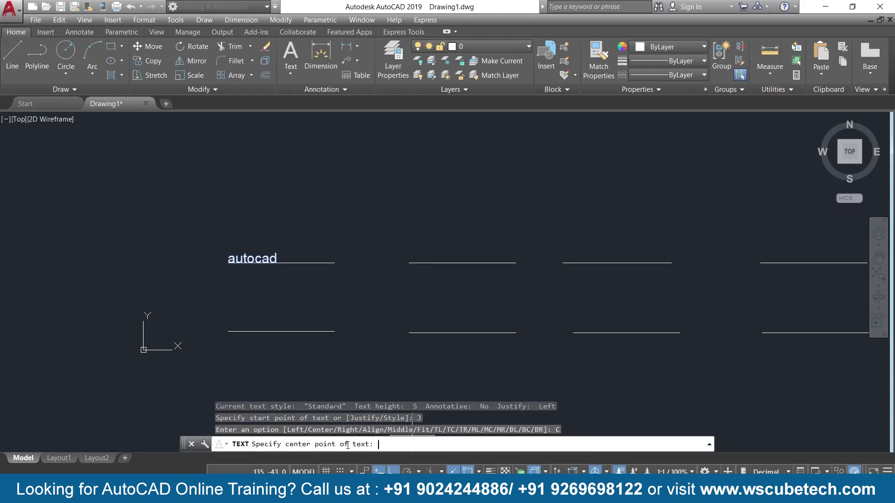
left_click(282, 332)
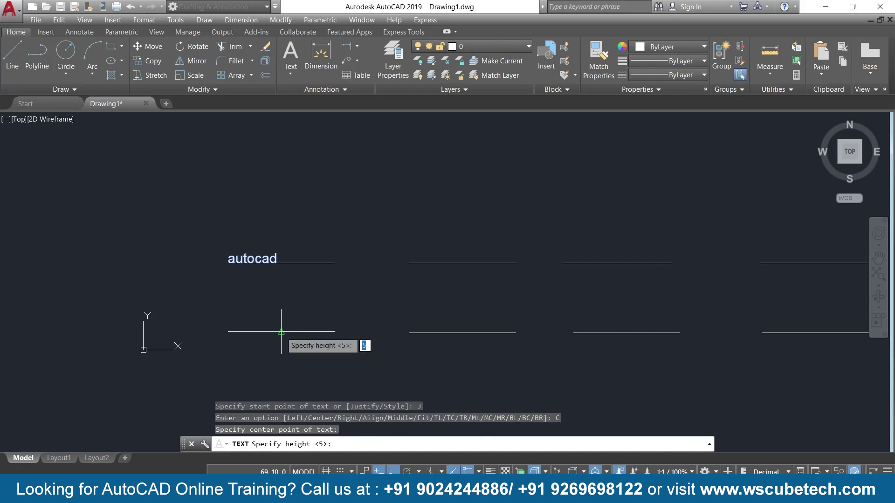
key("Return")
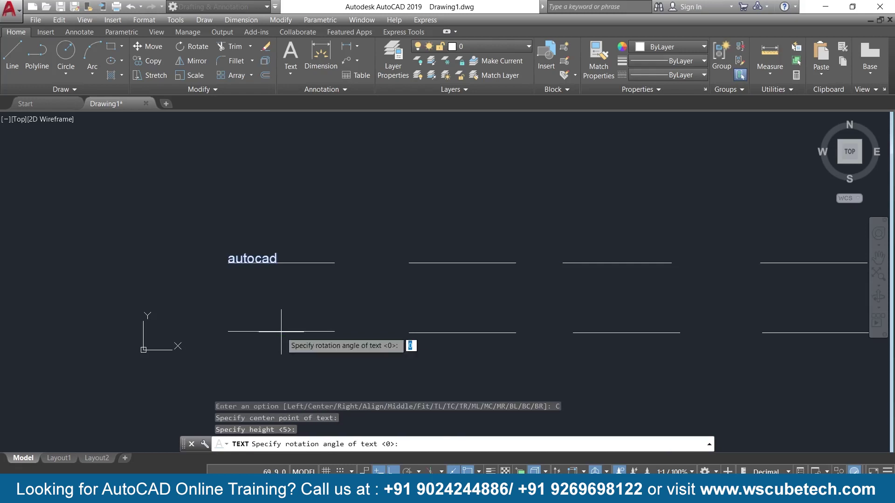
key("Return")
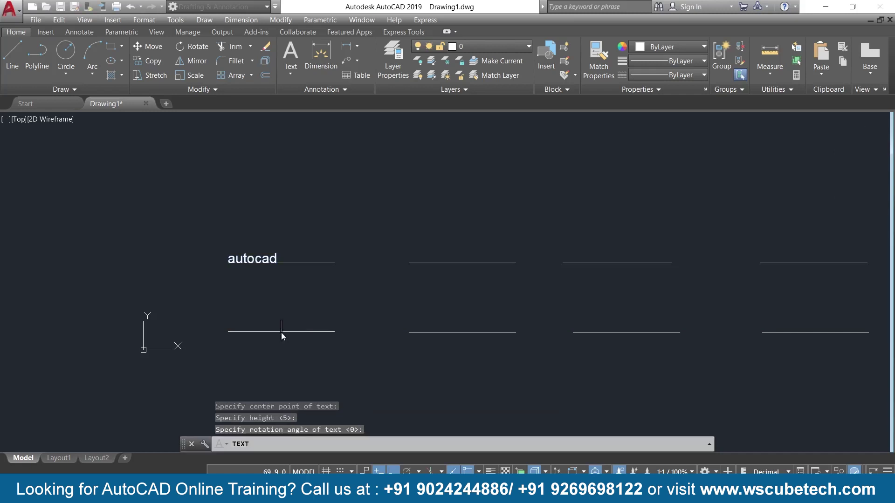
type("autocad")
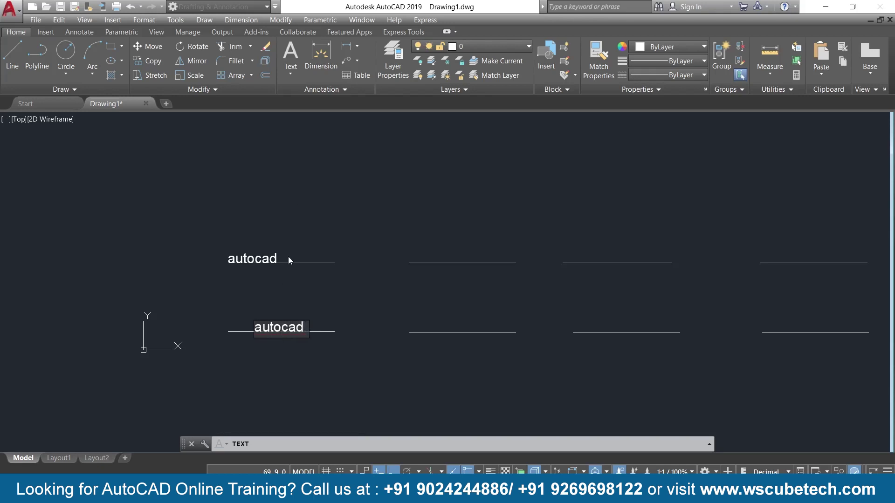
key("Escape")
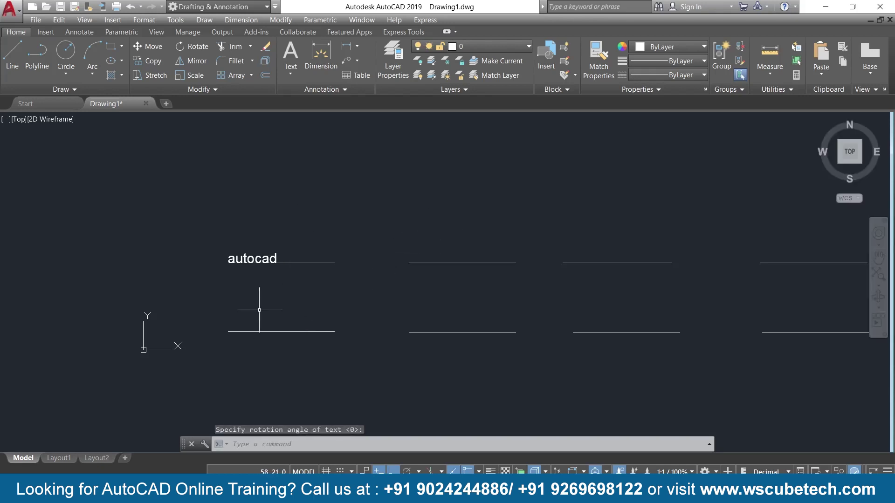
key("Return")
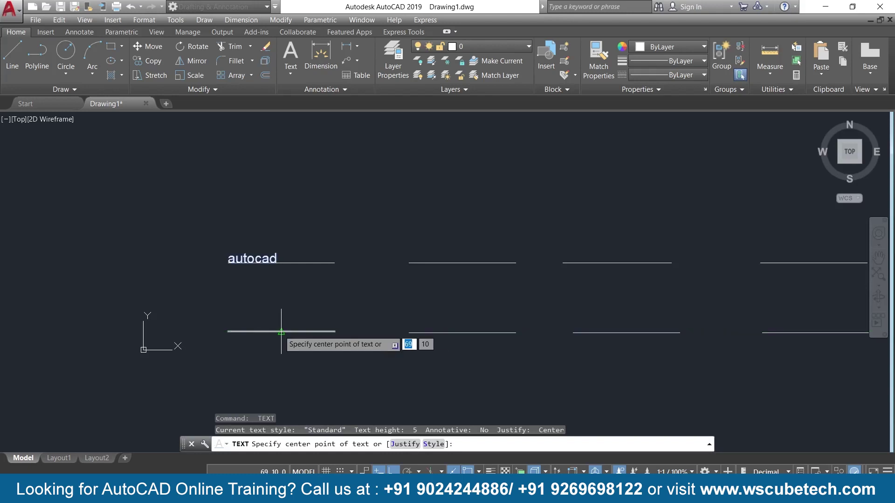
key("Return")
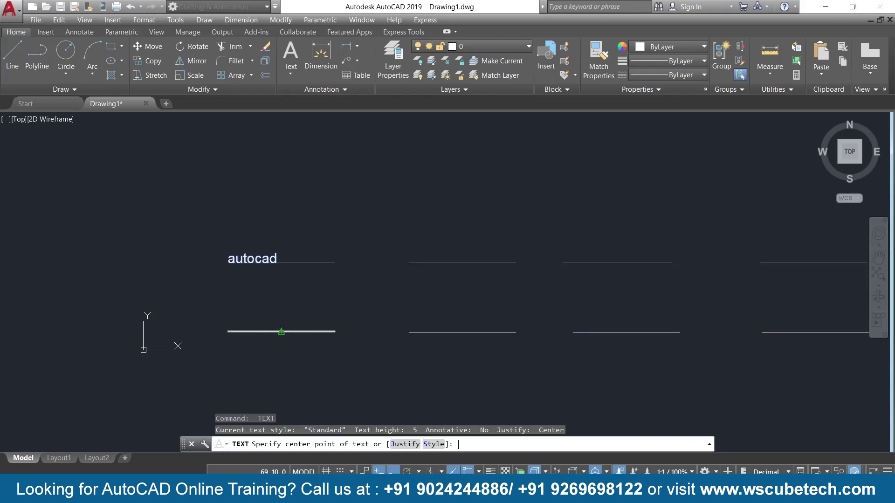
key("Return")
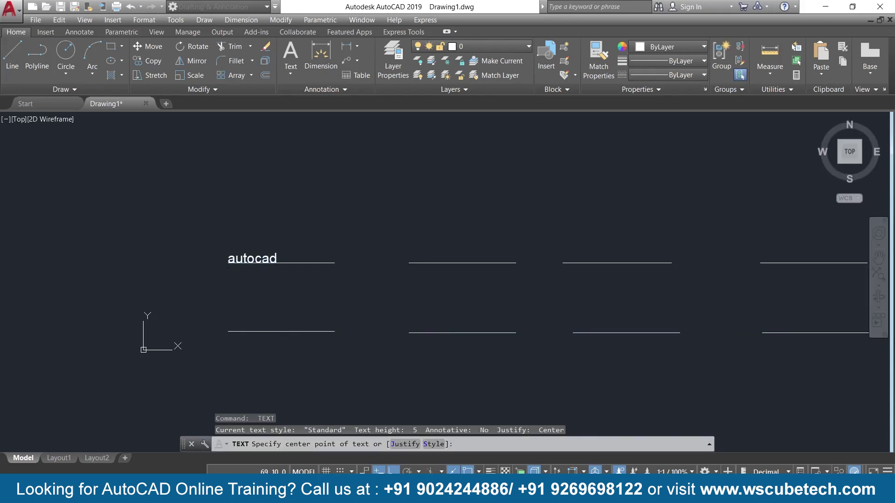
Place center-justified single-line text "autocad" at the midpoint of the first lower line, with height 5 and rotation 0
type("text")
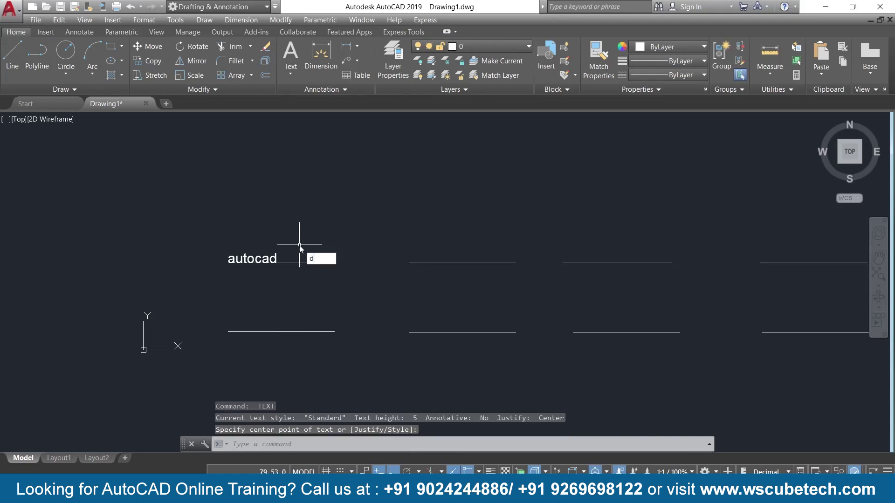
key("Return")
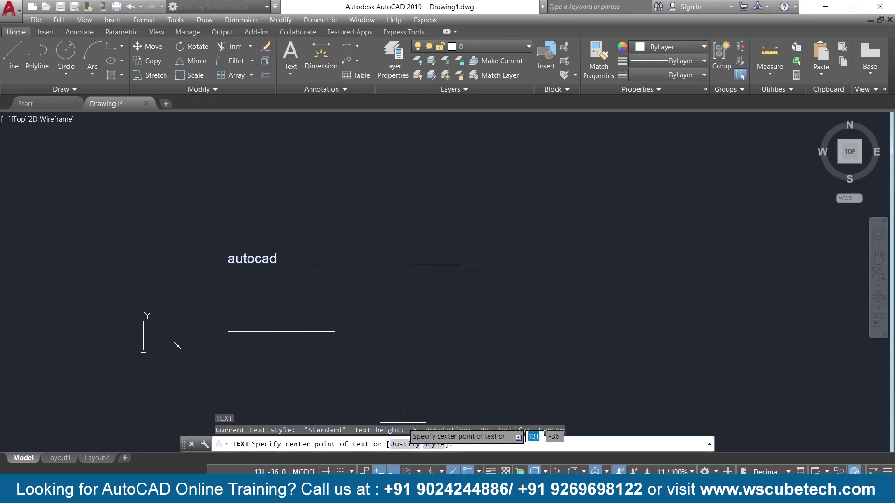
left_click(406, 444)
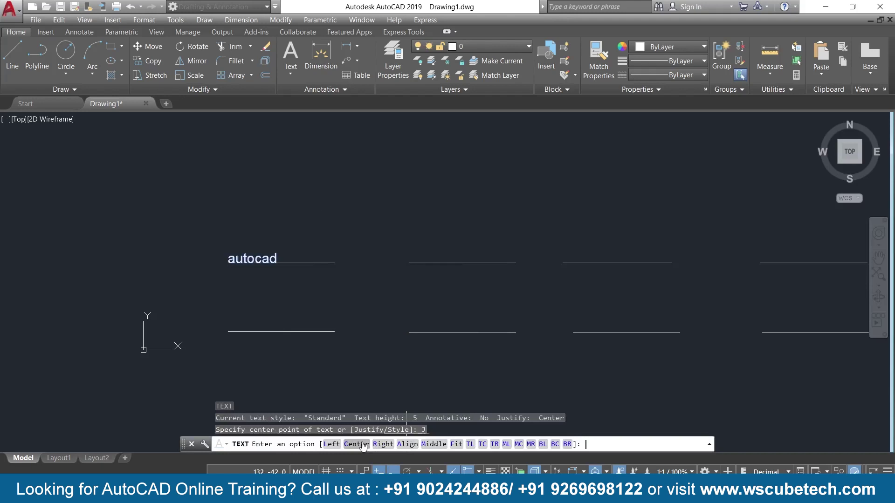
left_click(367, 445)
left_click(281, 332)
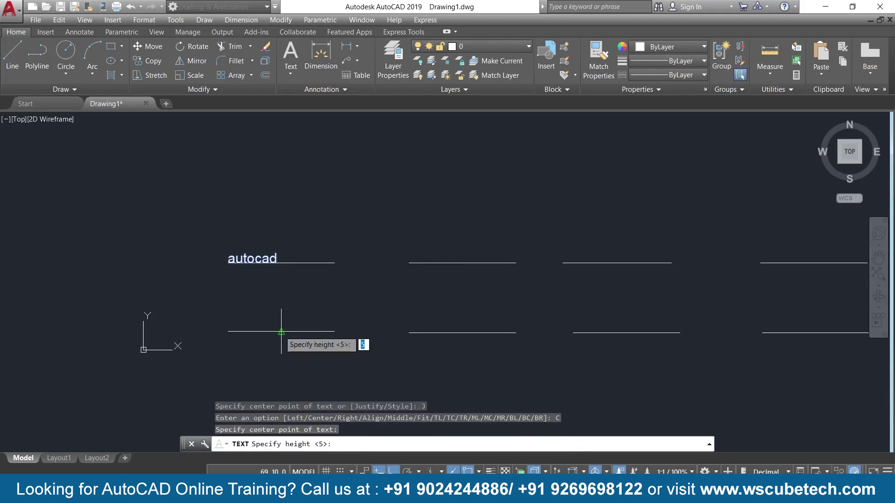
key("Return")
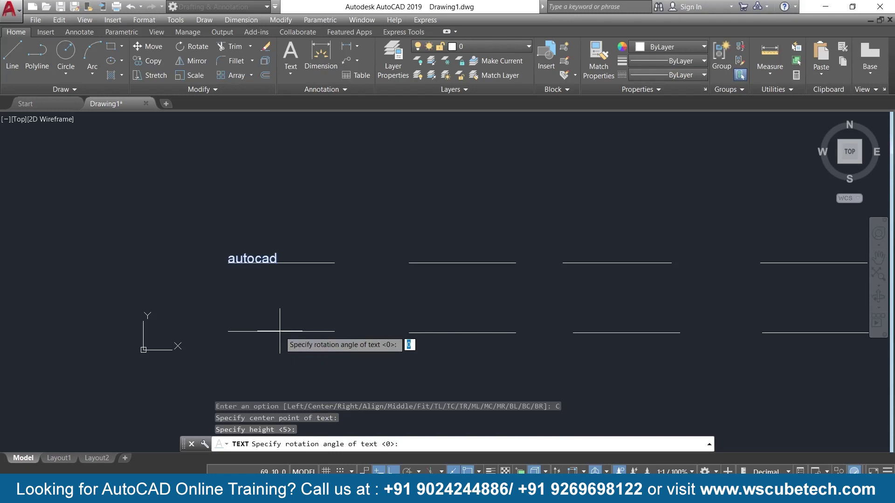
key("Return")
type("autocad")
key("Return")
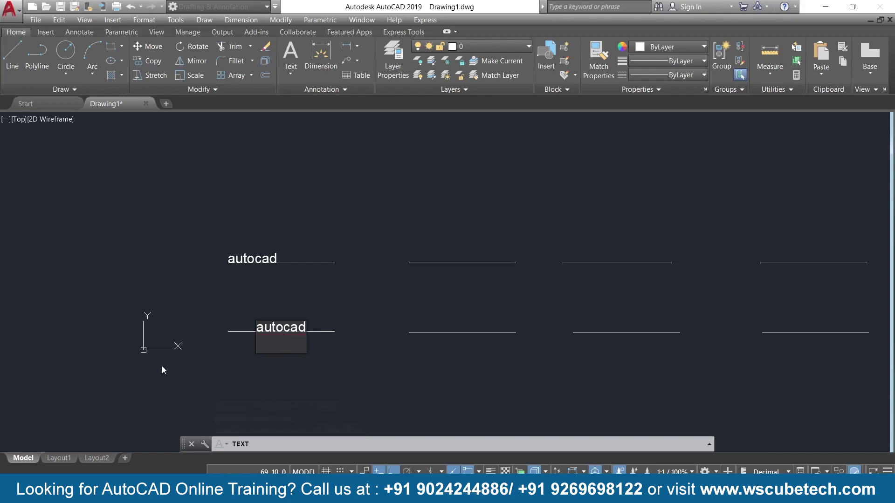
key("Return")
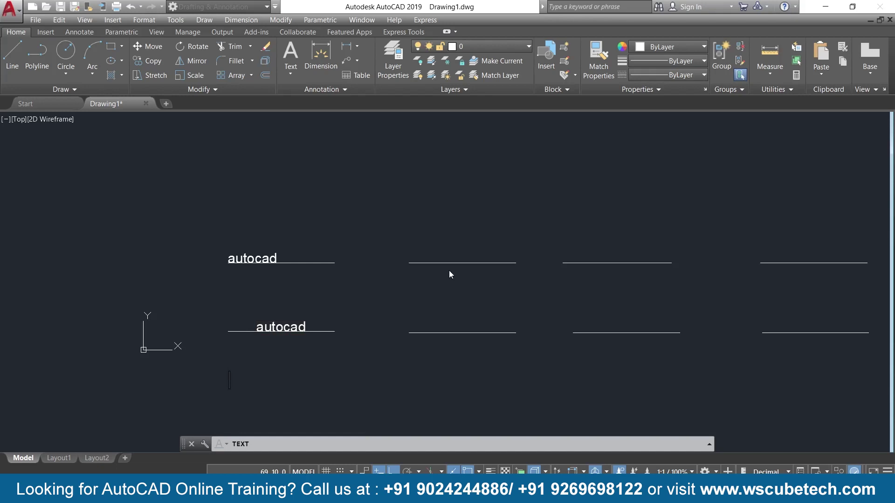
type("dt")
key("Return")
key("Return")
left_click(272, 362)
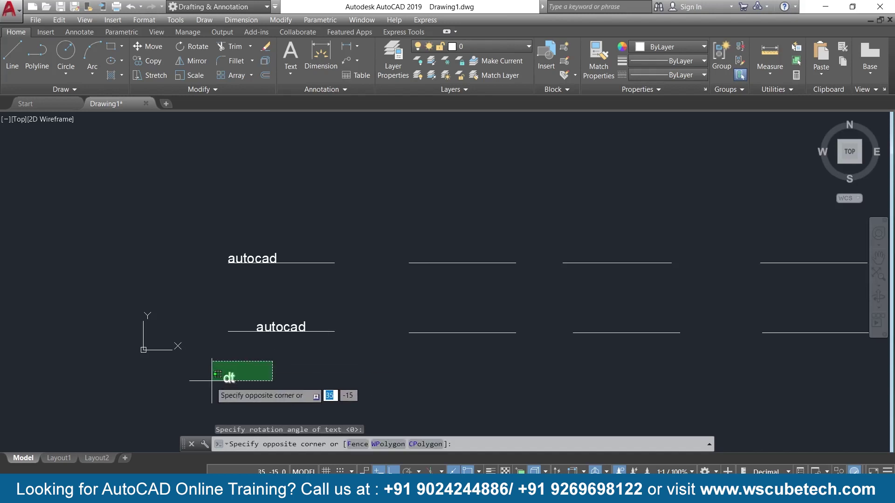
left_click(212, 381)
key("Delete")
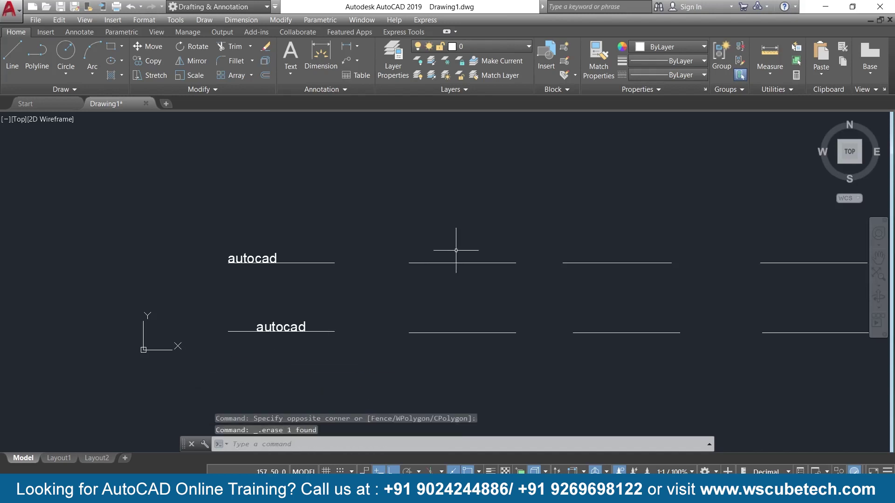
Start Right-justified single-line text at the right endpoint of the second upper line, with height 5, rotation 0 and the content "autocad"
type("DT")
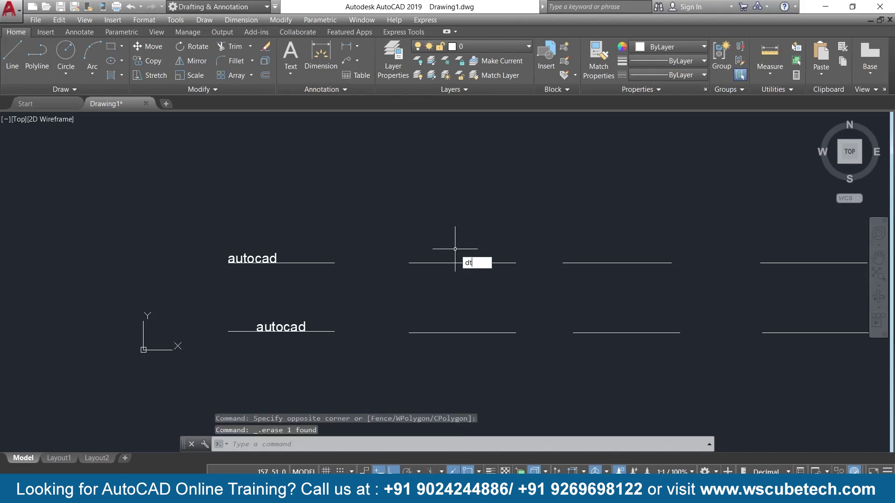
key("Return")
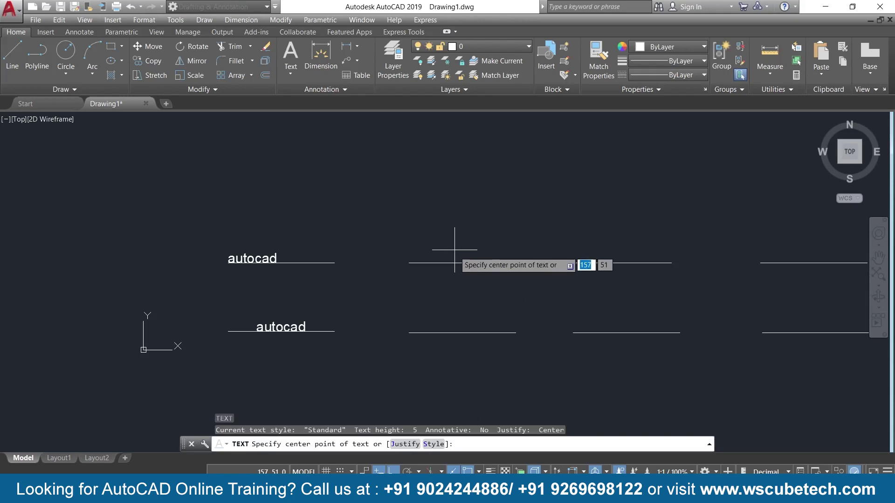
left_click(400, 444)
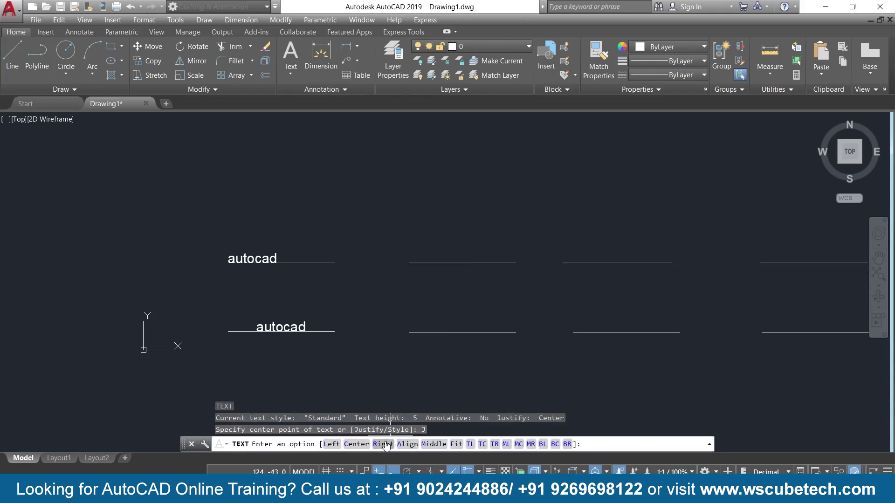
left_click(383, 444)
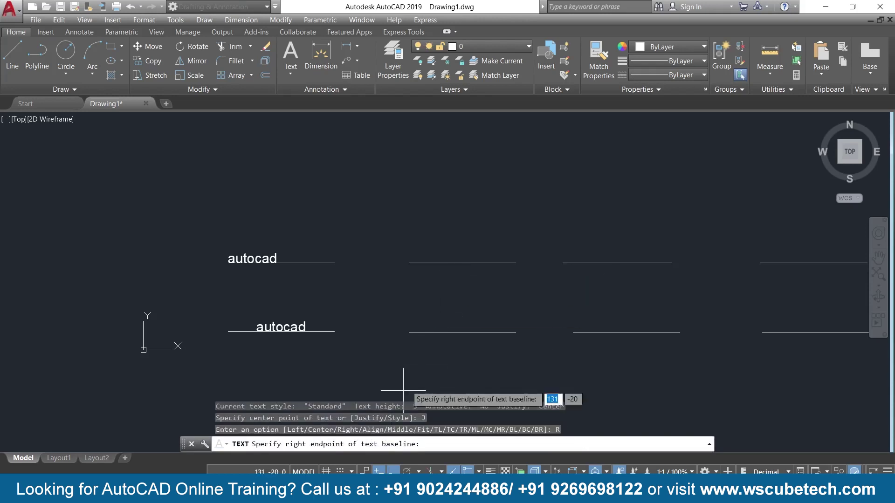
left_click(516, 264)
key("Return")
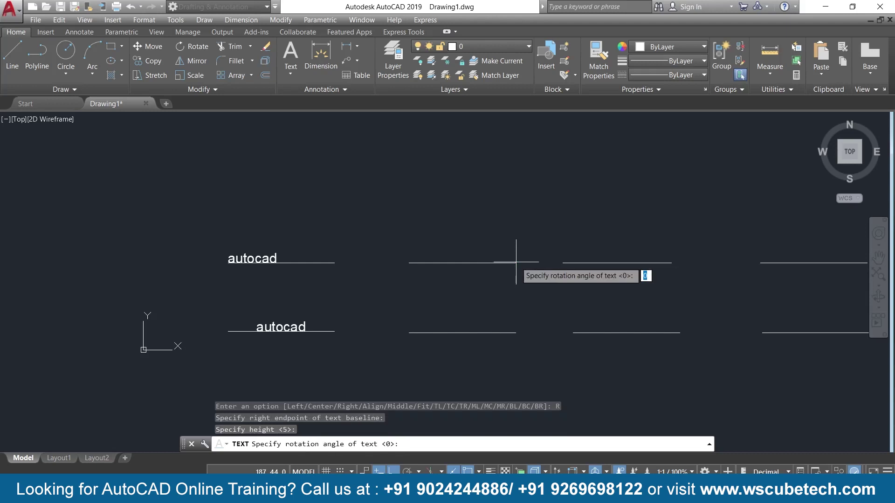
key("Return")
type("autocad")
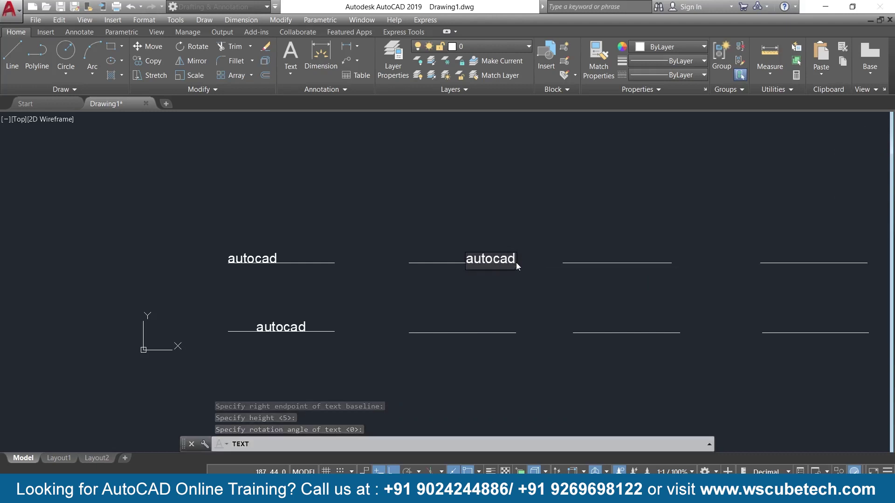
Extend the right-justified text with random sample letters, shorten it to "auto" and finish the text
type("sddskkdssksd")
key("BackSpace")
key("BackSpace")
key("BackSpace")
key("BackSpace")
key("BackSpace")
key("BackSpace")
key("BackSpace")
key("BackSpace")
key("BackSpace")
key("BackSpace")
key("BackSpace")
key("BackSpace")
key("BackSpace")
key("BackSpace")
key("BackSpace")
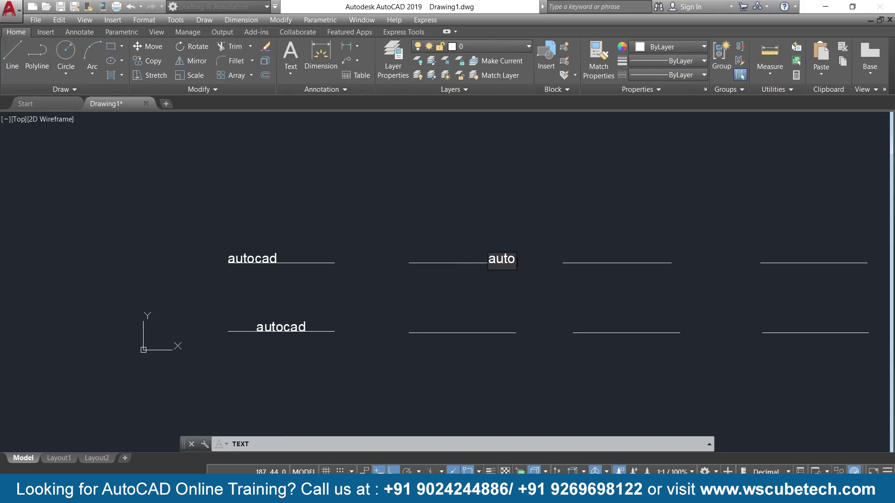
key("Return")
key("Return")
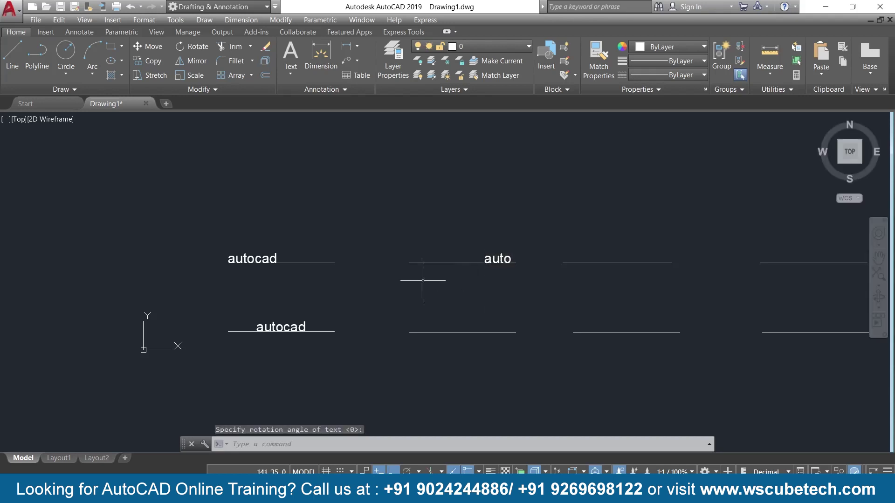
Start single-line text with Align justification, setting its baseline from the left to the right endpoint of the second lower line
type("text")
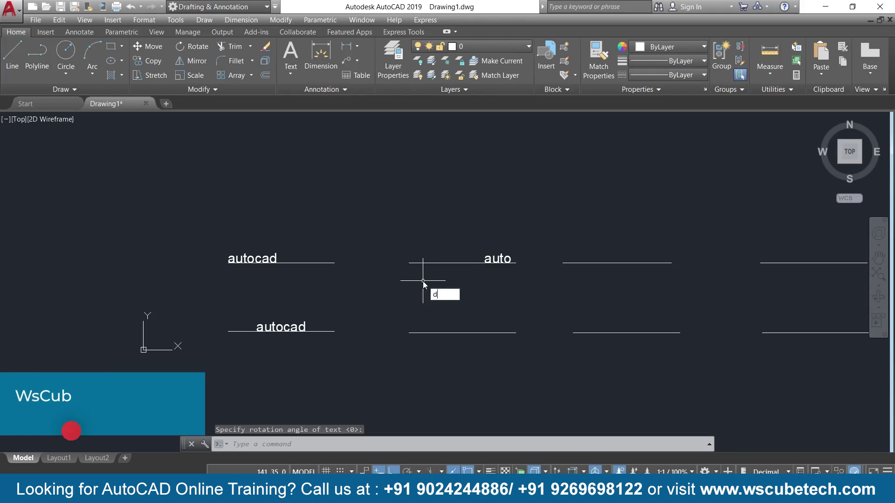
key("Return")
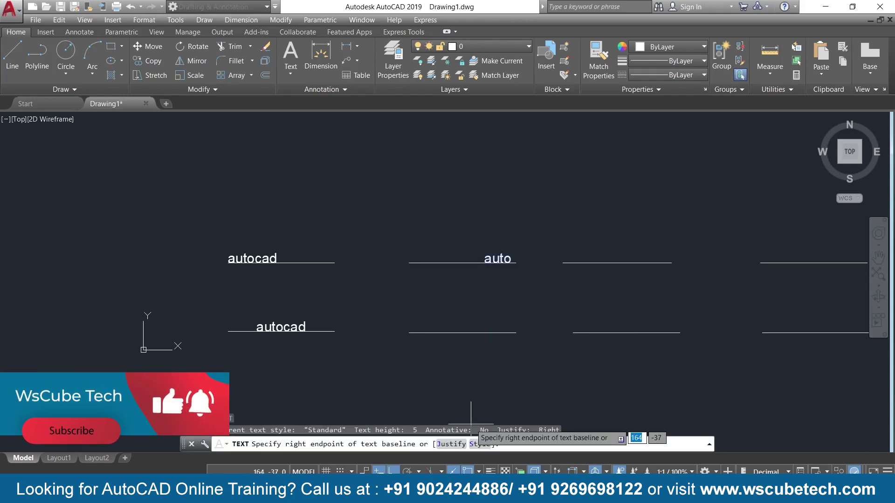
left_click(451, 444)
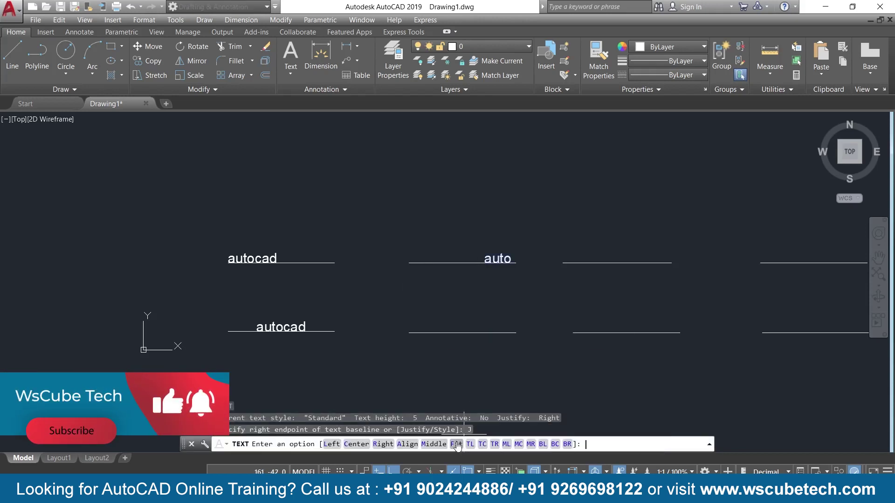
left_click(406, 444)
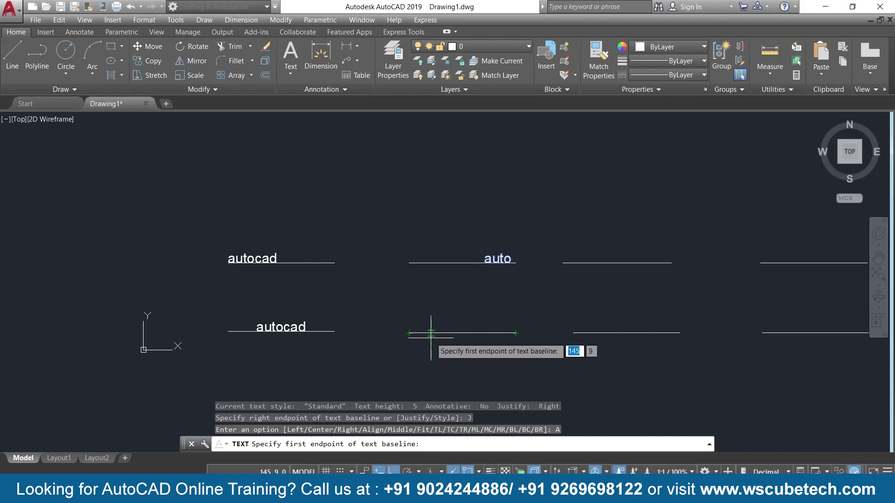
left_click(411, 333)
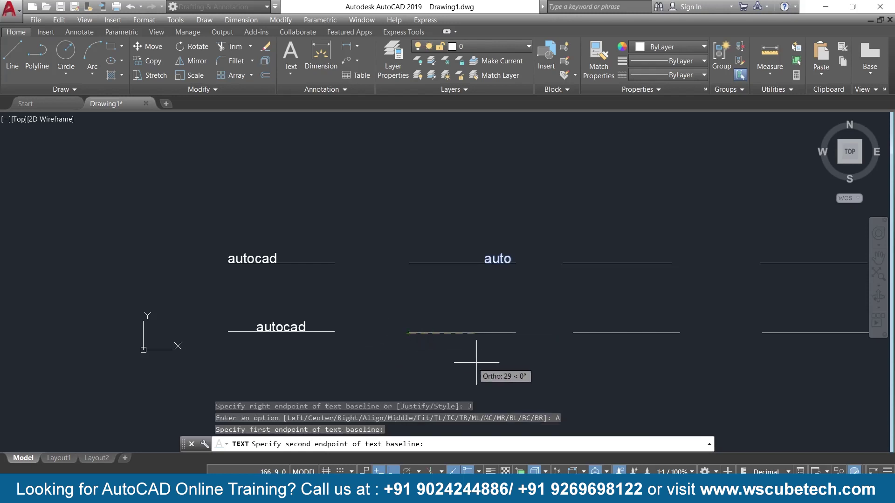
left_click(521, 333)
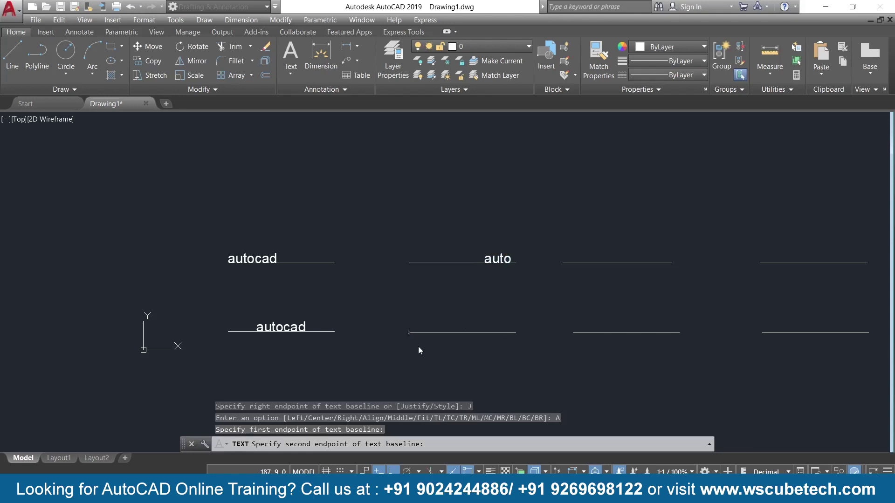
Try "ksaj" as the aligned text, lengthen it with many more random letters, and erase them all
type("ksaj")
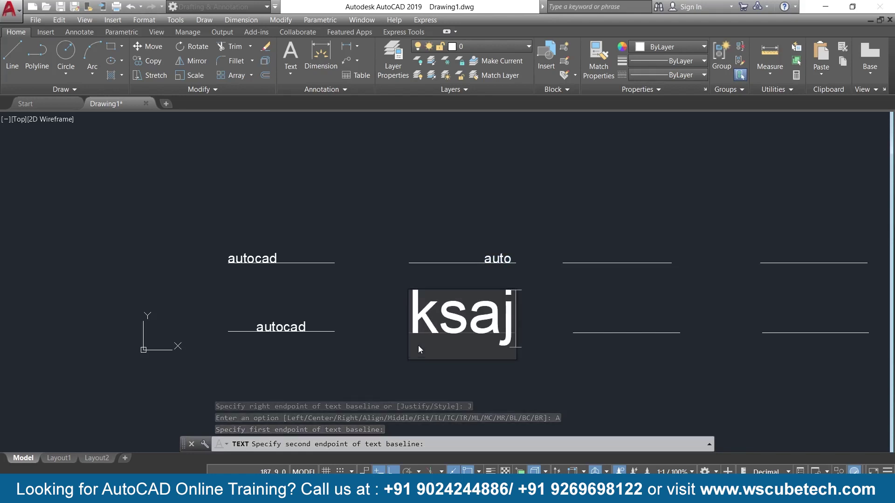
type("jdsjdffjkfdfjjjjjjjiejrej")
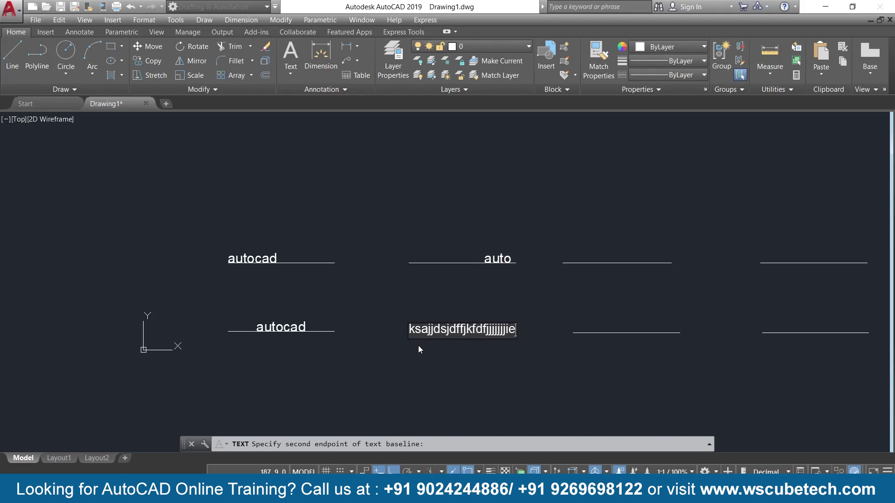
key("BackSpace")
key("BackSpace")
key("BackSpace")
key("BackSpace")
key("BackSpace")
key("BackSpace")
key("BackSpace")
key("BackSpace")
key("BackSpace")
key("BackSpace")
key("BackSpace")
key("BackSpace")
key("BackSpace")
key("BackSpace")
key("BackSpace")
key("BackSpace")
key("BackSpace")
key("BackSpace")
key("BackSpace")
key("BackSpace")
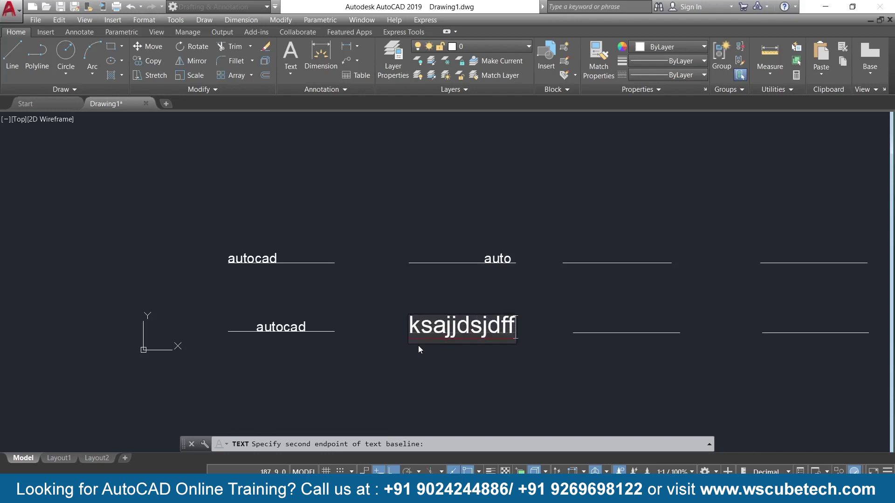
Test the aligned text again with "dfskdf" extended to "dfskdffjfkfsk", and clear the entry
type("dfskdf")
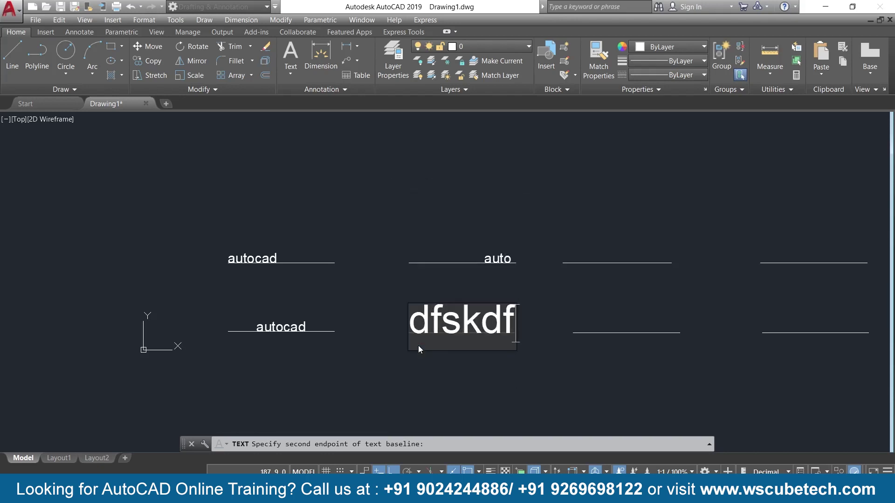
type("fjfkfsk")
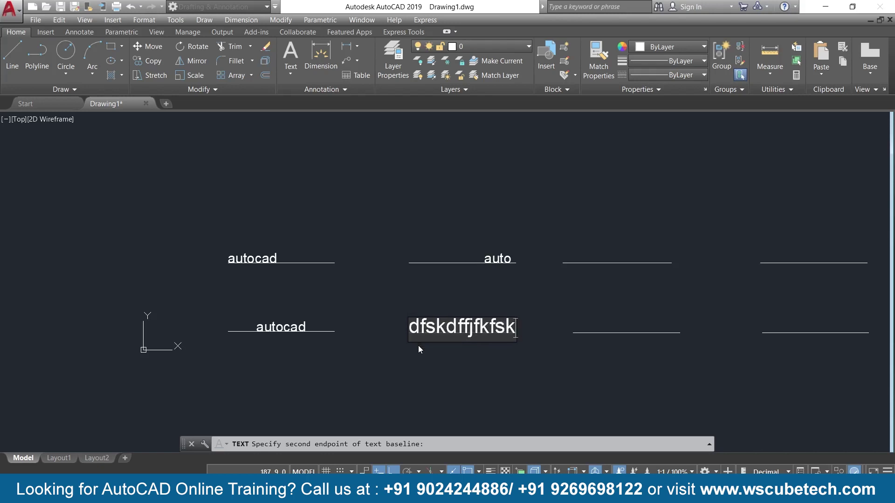
key("BackSpace")
key("BackSpace")
key("BackSpace")
key("BackSpace")
key("BackSpace")
key("BackSpace")
key("BackSpace")
key("BackSpace")
key("BackSpace")
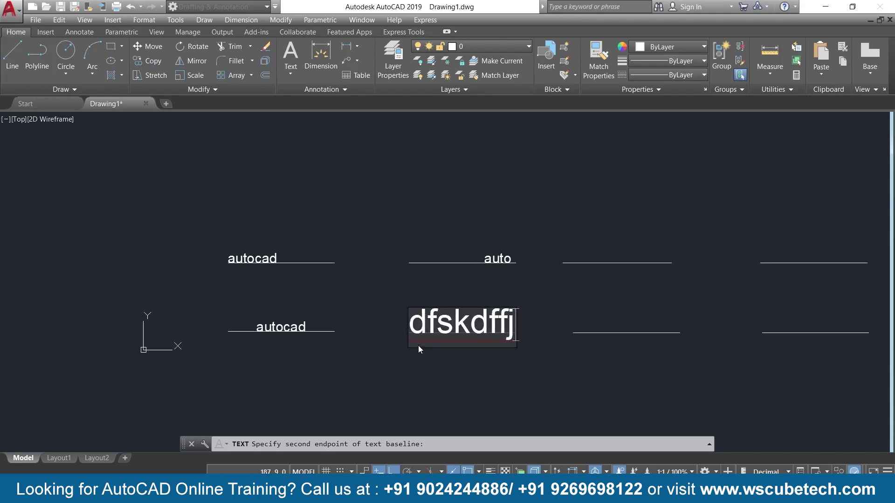
key("BackSpace")
key("BackSpace")
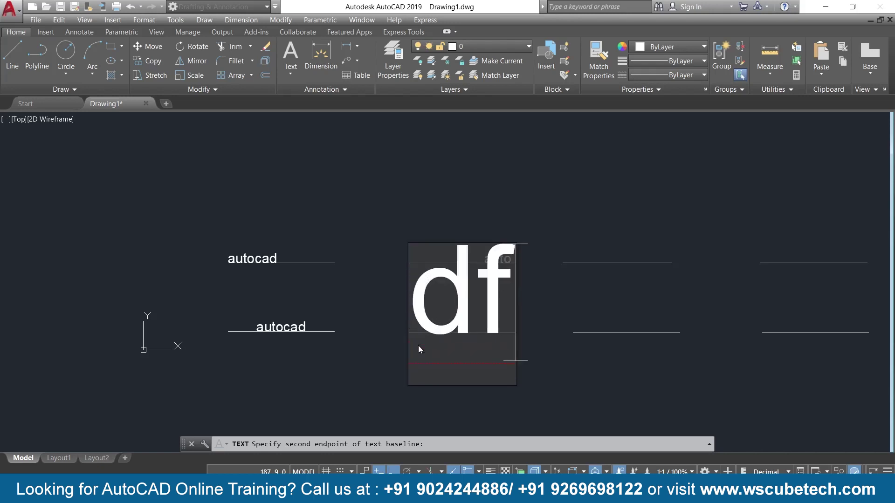
type("nn")
key("BackSpace")
key("BackSpace")
key("BackSpace")
key("BackSpace")
Enter "asdfgh" as the aligned text on the second lower line and finish the text
type("asdfgh")
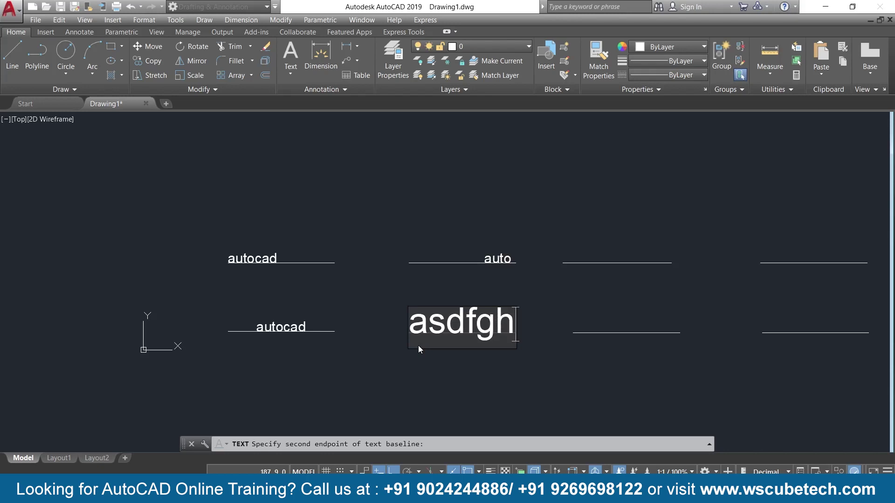
key("Return")
middle_click_drag(508, 397, 425, 399)
key("Return")
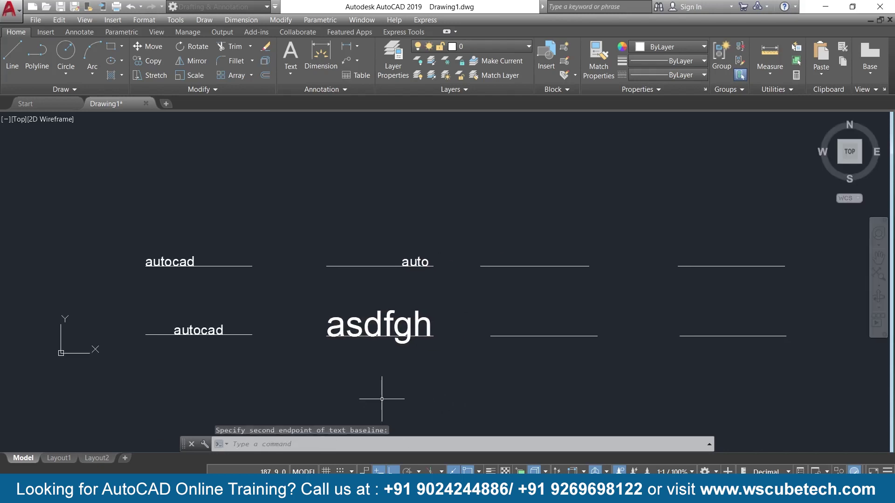
Try Middle-justified single-line text "autocaddmfnfnf" at the midpoint of the third upper line, with height 5 and rotation 0, and discard it
type("dt")
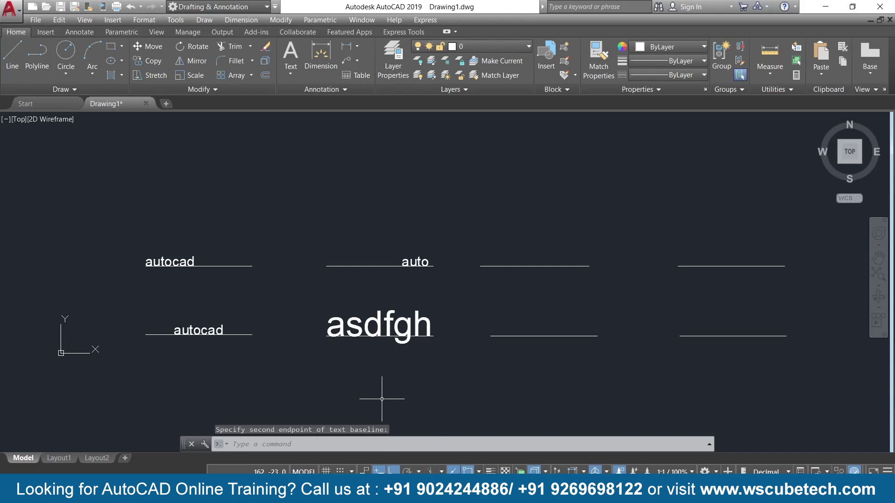
key("Return")
left_click(452, 445)
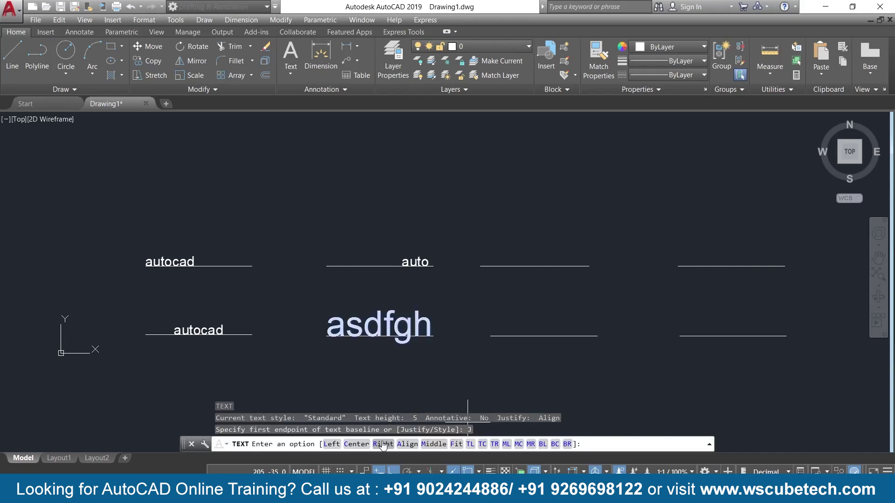
left_click(429, 445)
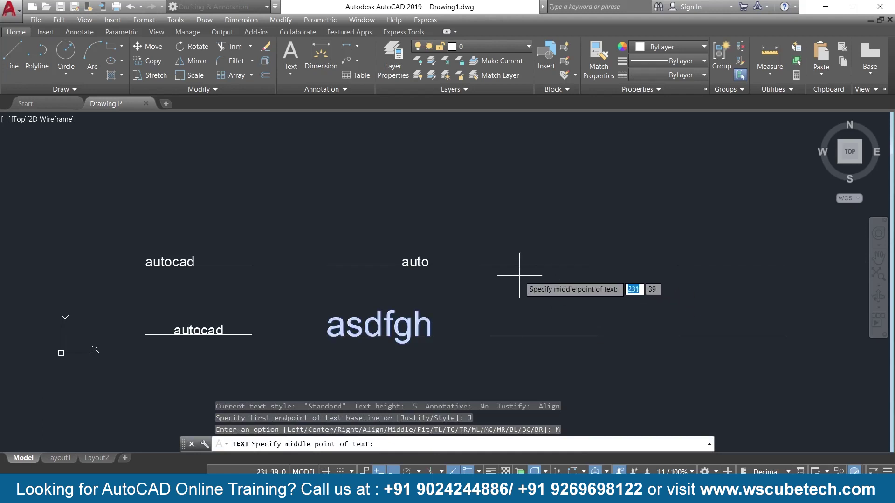
left_click(537, 267)
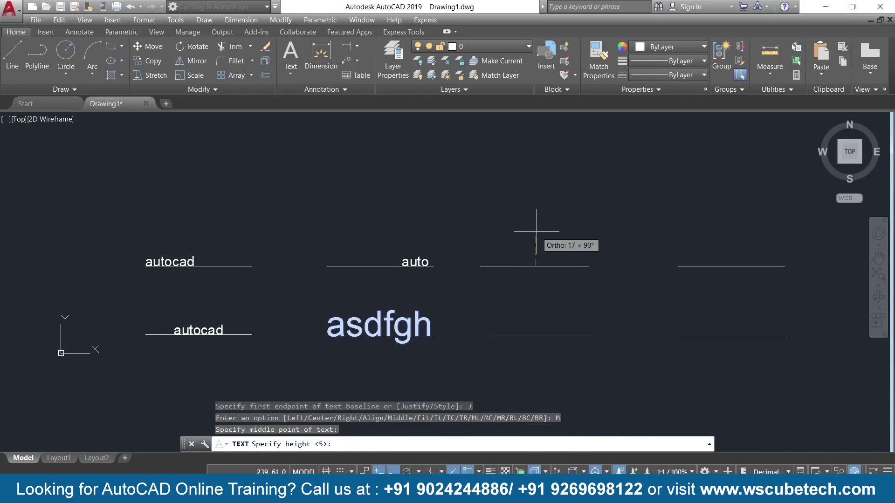
key("Return")
key("Return")
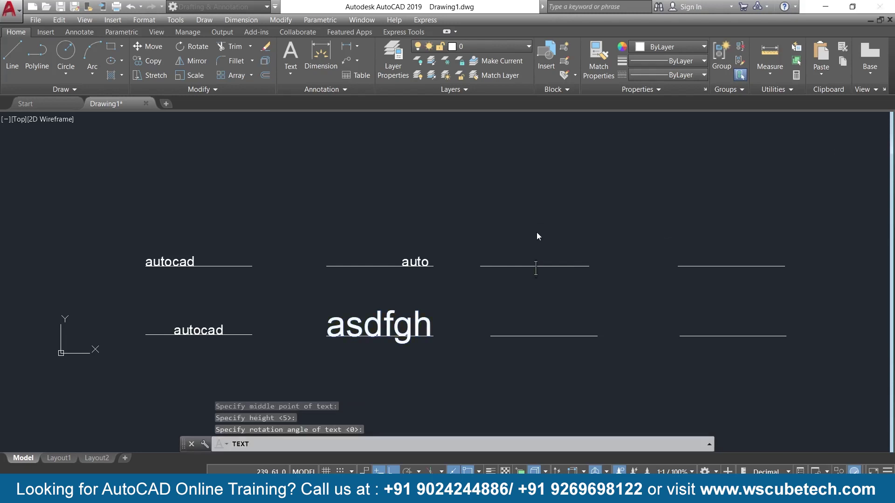
type("autocaddmfnfnf")
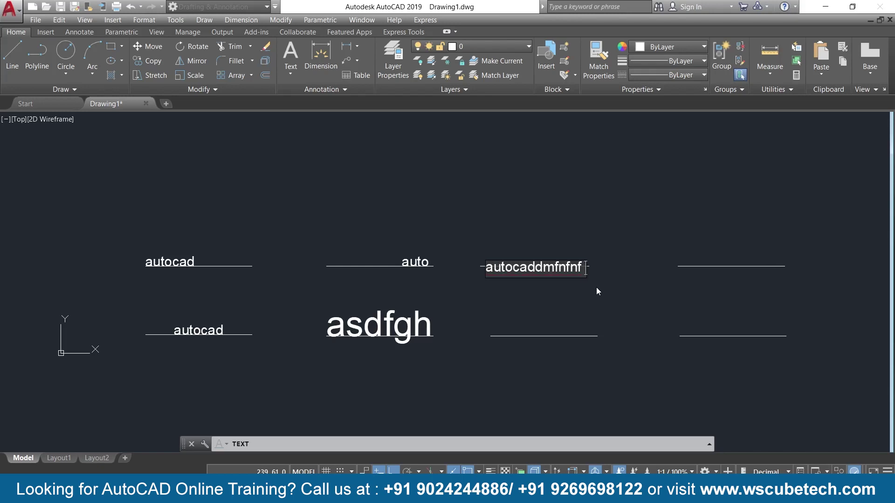
key("Escape")
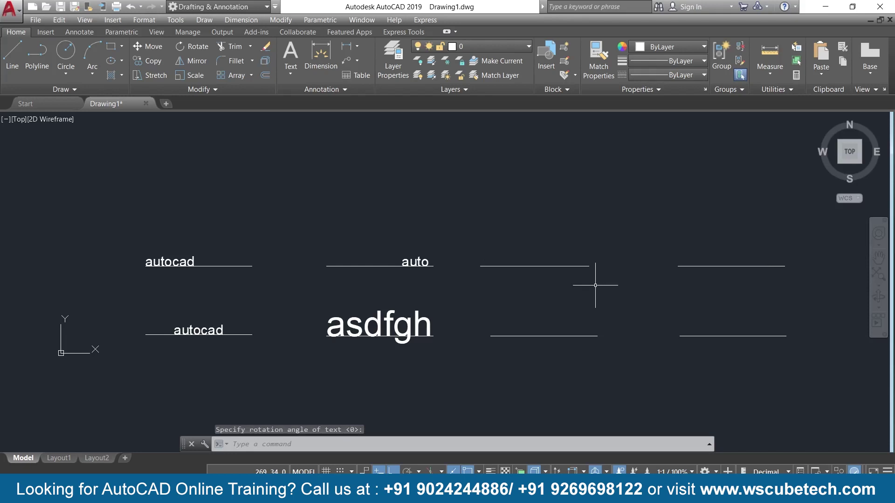
key("ctrl+z")
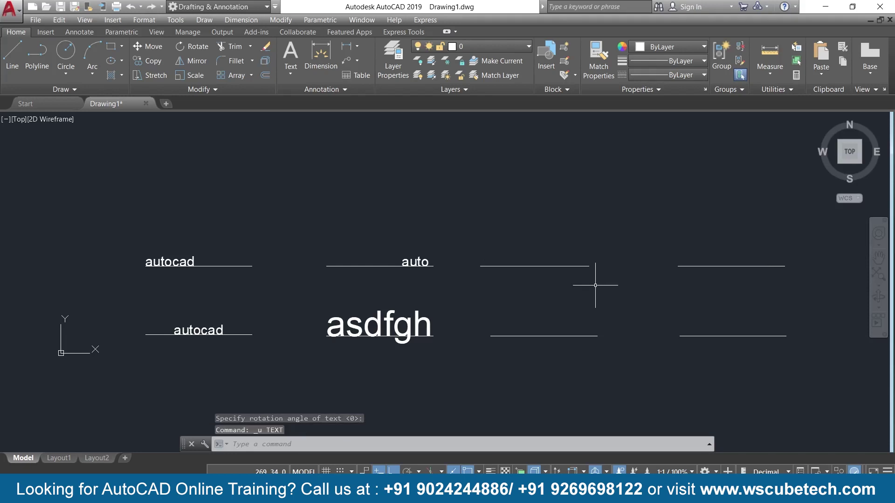
Start single-line text with Fit justification, setting its baseline between the third upper line's left and right endpoints, with height 5
left_click(292, 73)
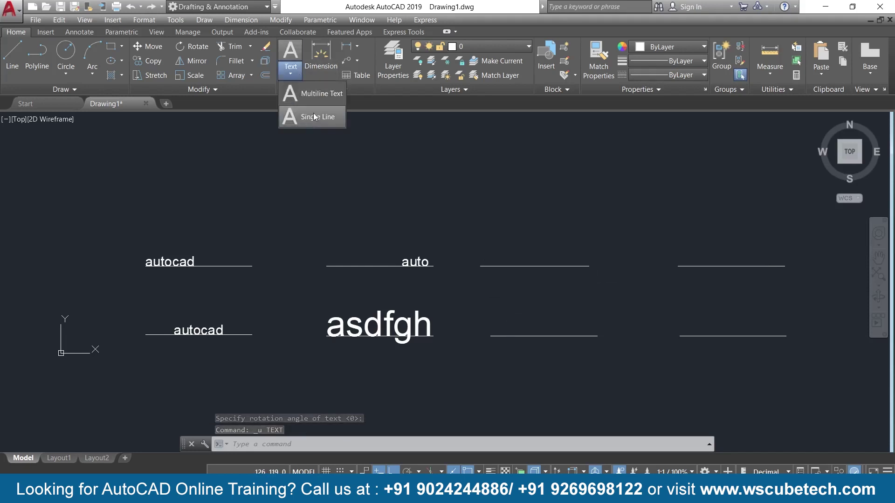
left_click(305, 119)
type("j")
key("Return")
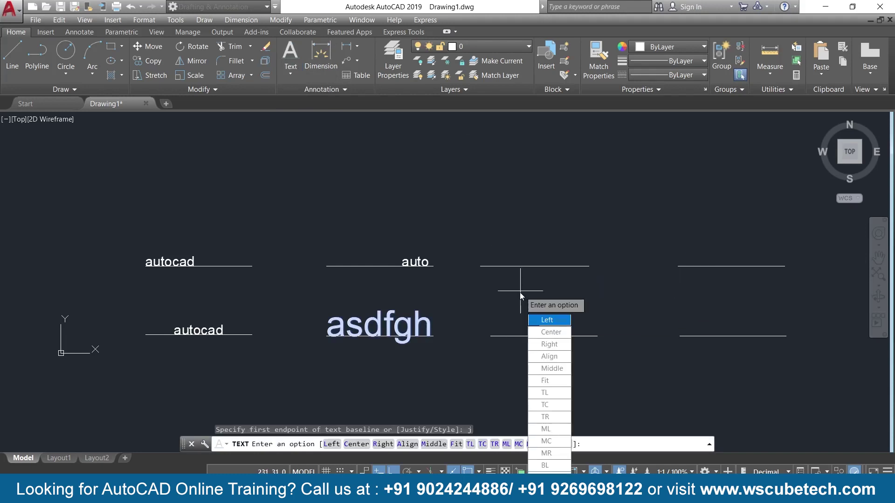
left_click(545, 385)
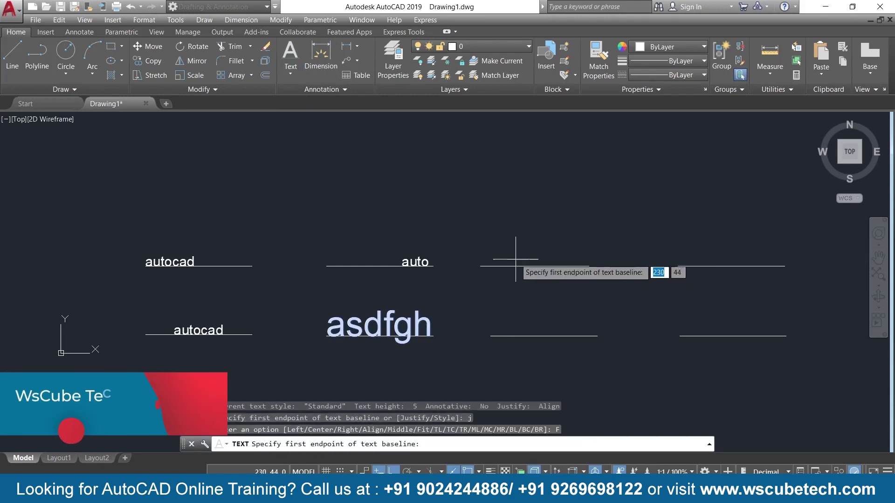
left_click(481, 267)
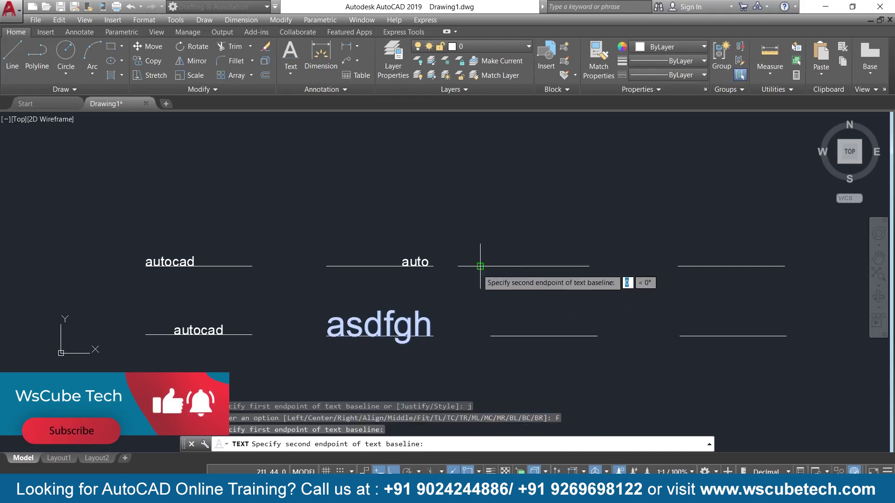
left_click(589, 267)
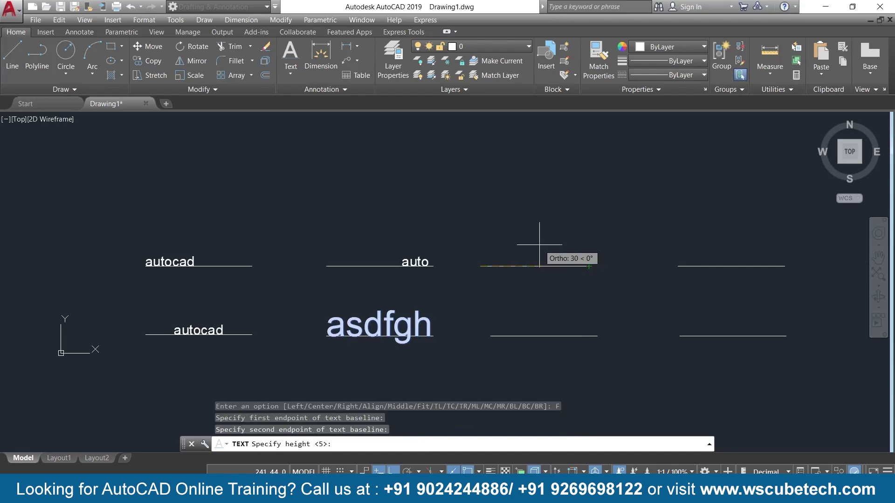
key("Return")
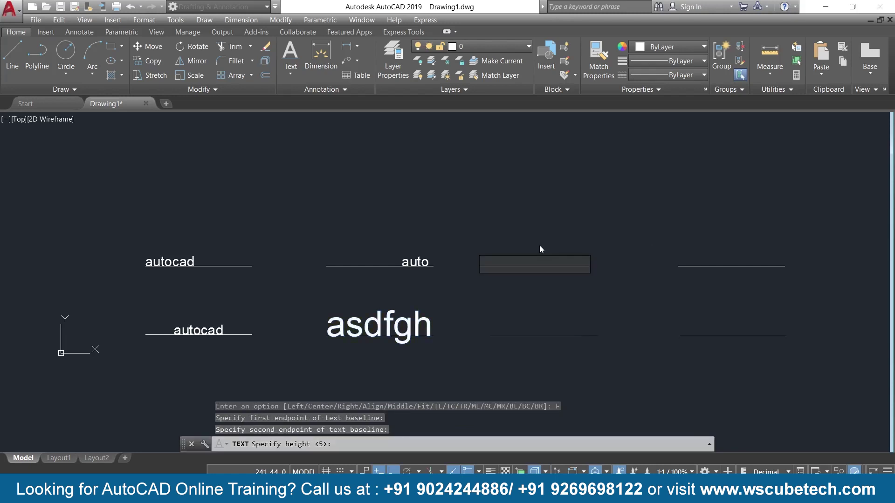
Enter "ndnffndfkdfjkdjkjfkjaifjeeijewfjkffkj" as the fitted text on the third upper line and finish the text
type("ndnffndfkdfj")
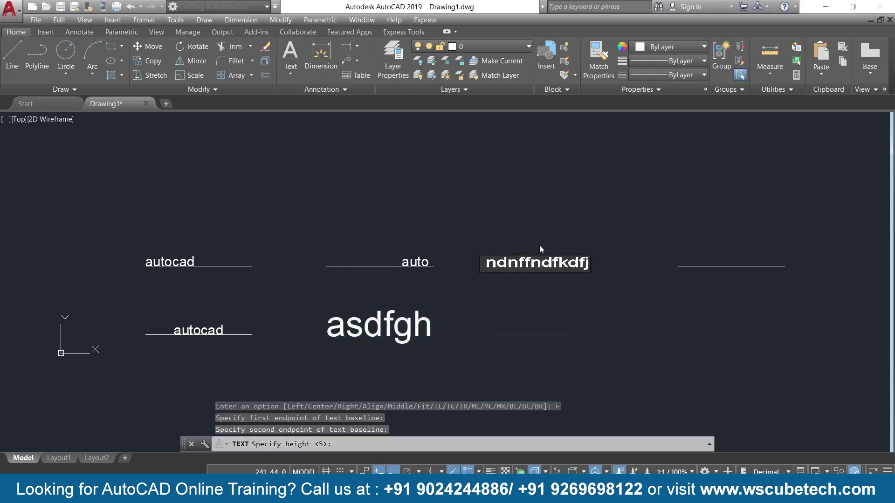
type("kdjkjfkjaifjeeijewfjkffkj")
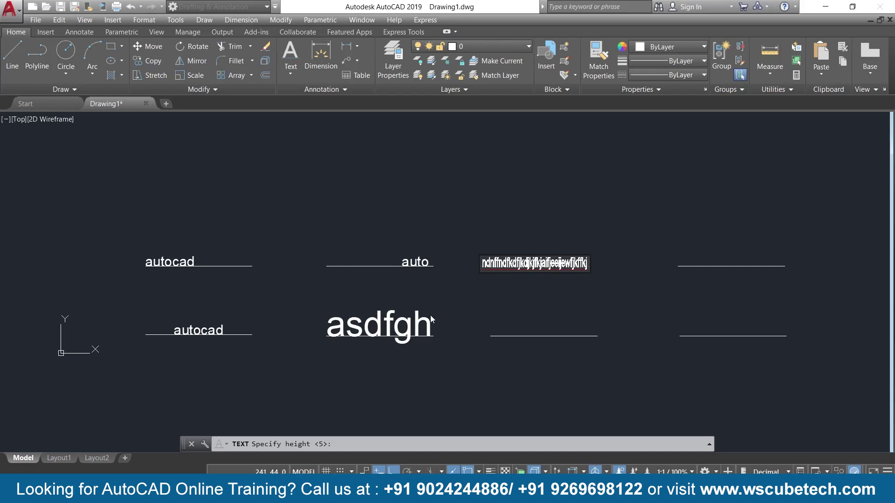
key("Return")
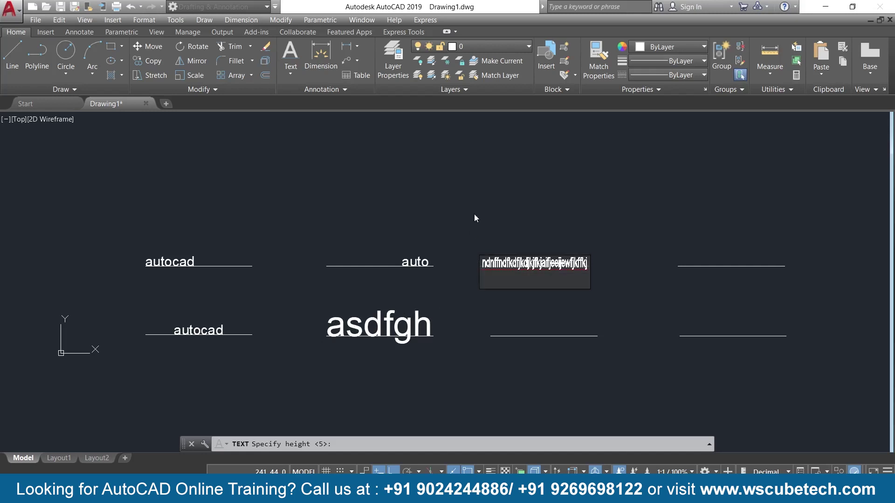
key("Escape")
key("Escape")
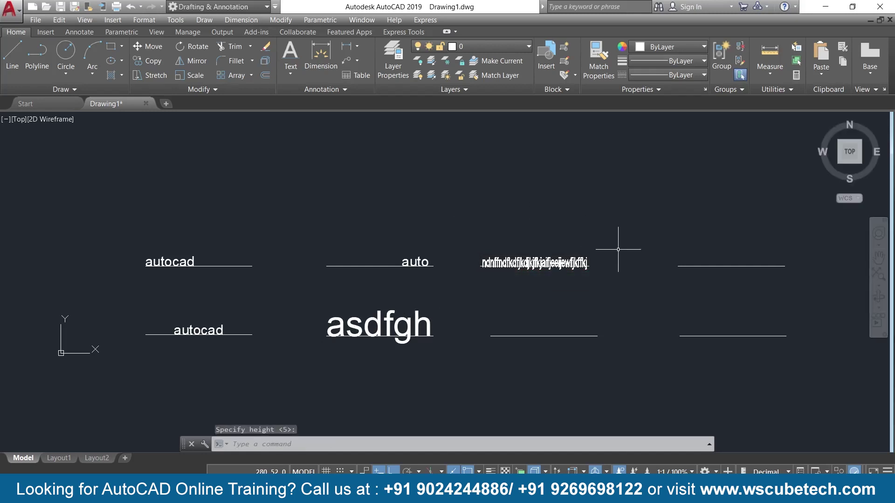
scroll(599, 234, "up", 2)
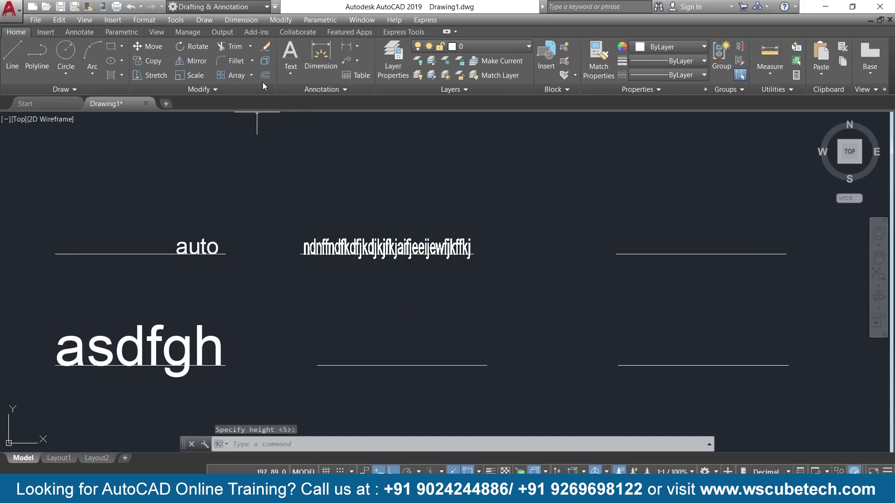
left_click(293, 48)
left_click(292, 72)
left_click(291, 70)
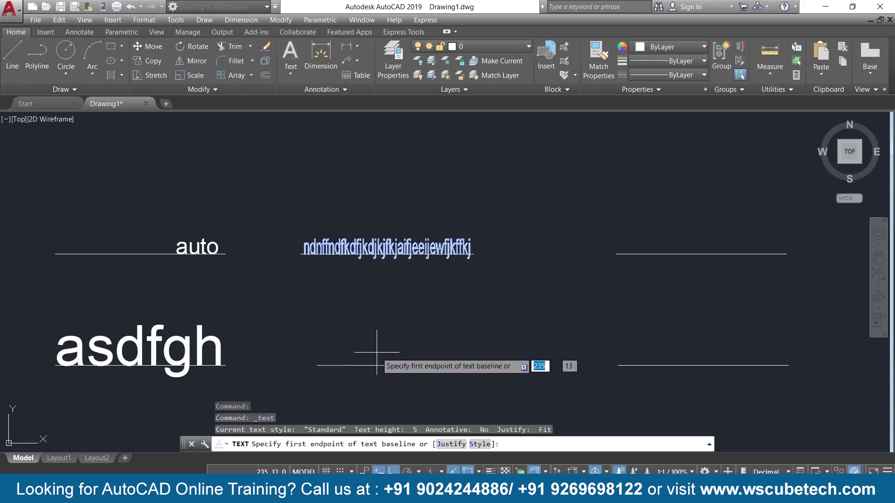
type("j")
key("Return")
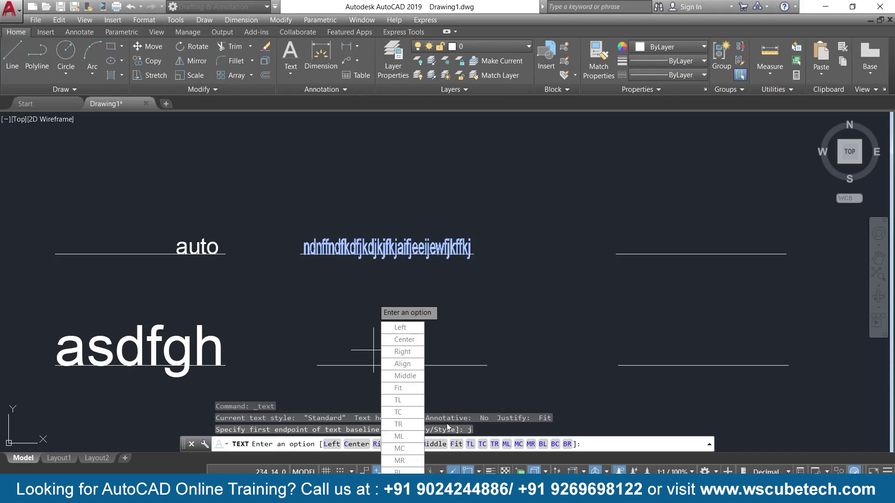
key("Escape")
Delete the three remaining horizontal lines that carry no text
left_click(440, 365)
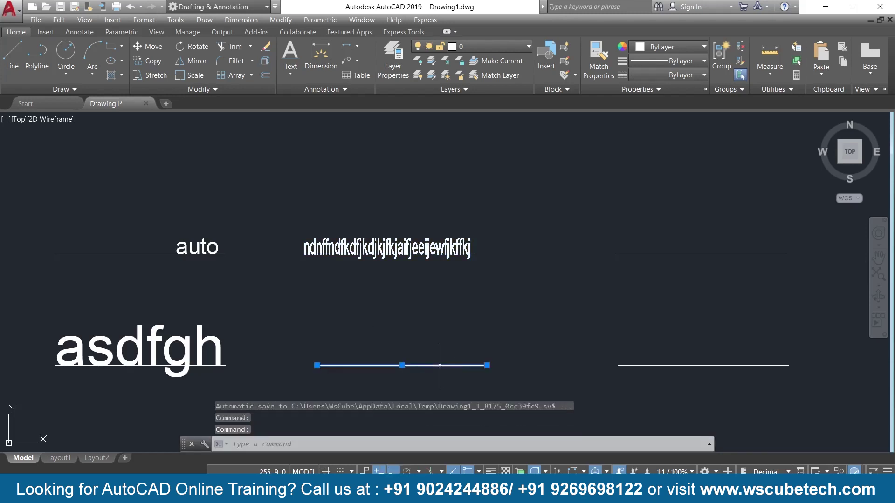
key("Delete")
left_click(674, 257)
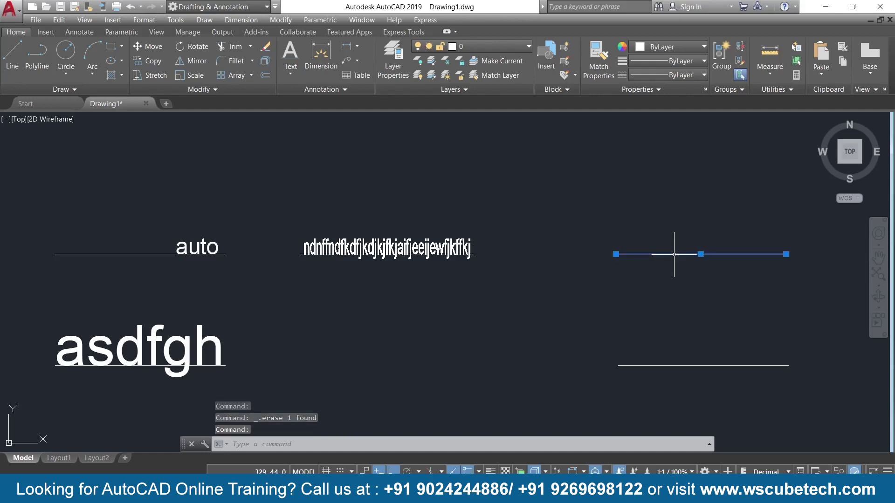
key("Delete")
left_click(642, 366)
key("Delete")
mouse_move(713, 294)
middle_mouse_down()
mouse_move(575, 296)
mouse_move(410, 282)
middle_mouse_up()
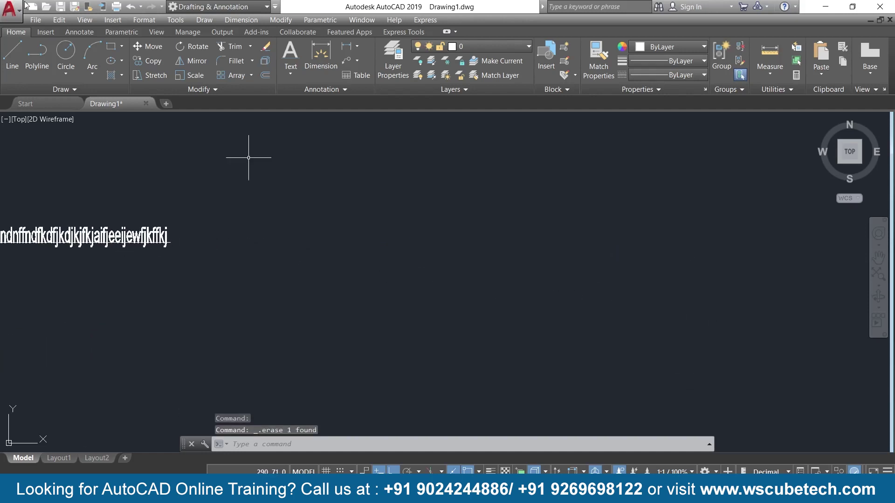
left_click(7, 52)
left_click(478, 159)
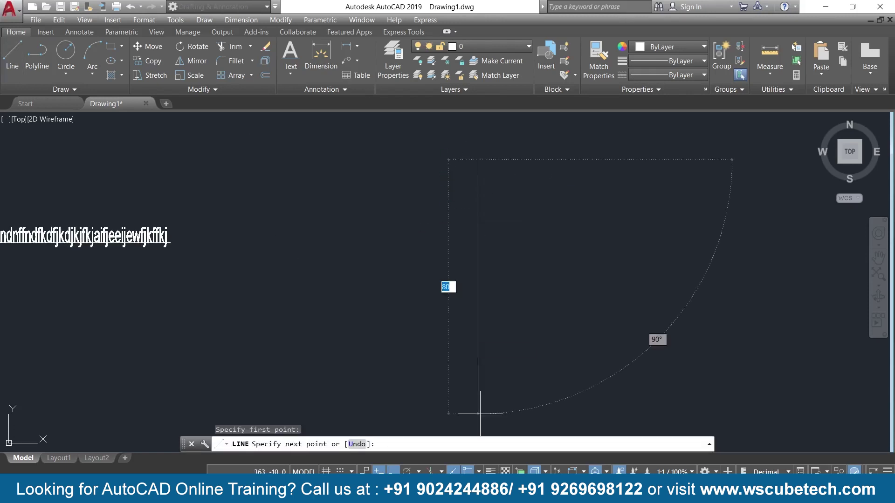
key("Escape")
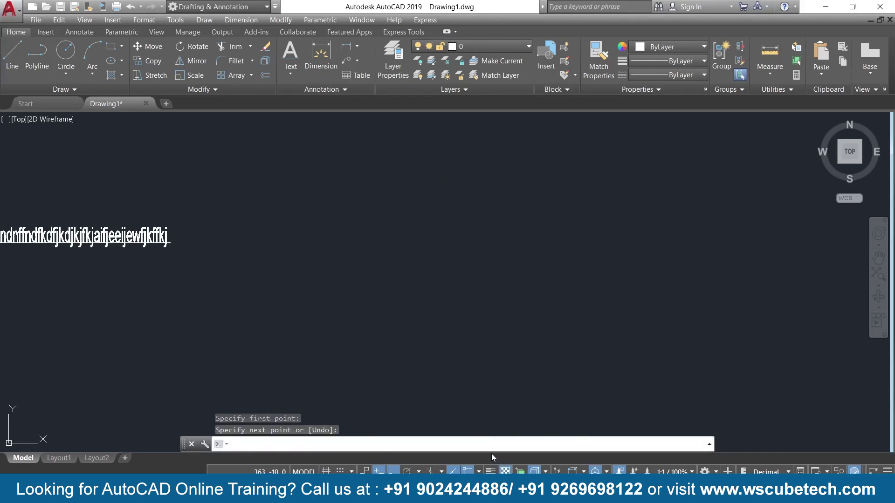
Draw a long vertical line and a horizontal line crossing it near its middle, in the empty area right of the fitted text
left_click(11, 52)
left_click(466, 158)
left_click(461, 389)
key("Return")
key("Return")
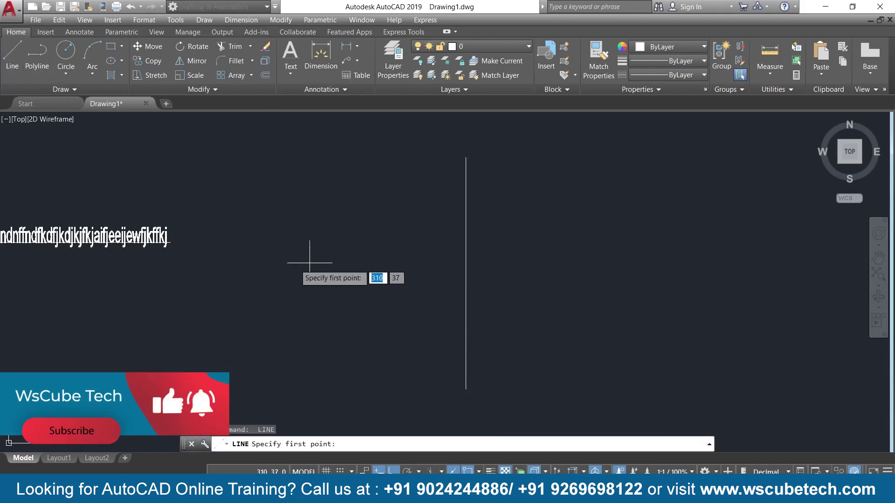
left_click(275, 269)
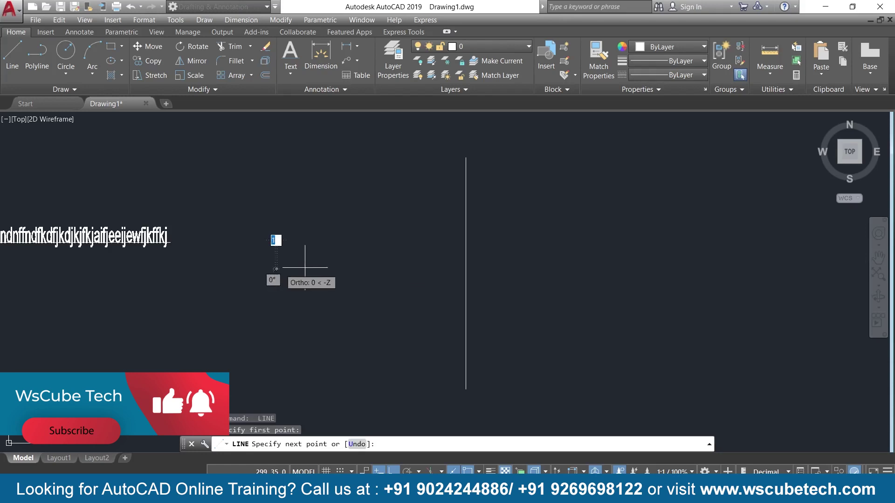
left_click(697, 287)
key("Return")
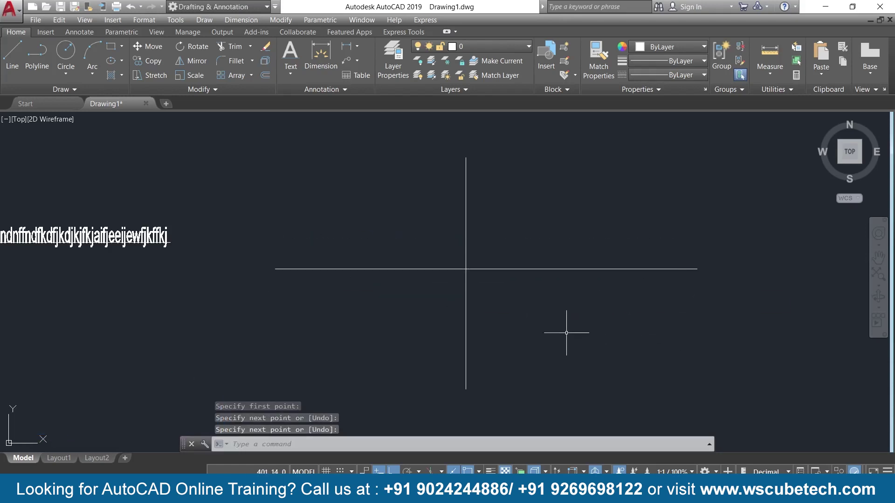
Place the single-line text "autocad" with TL justification at the intersection of the crossing lines, with height 5 and rotation 0
left_click(291, 73)
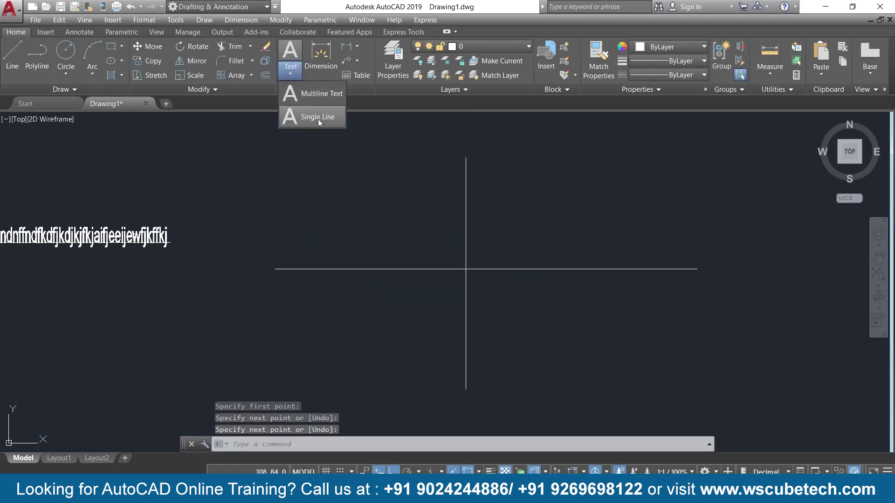
left_click(318, 117)
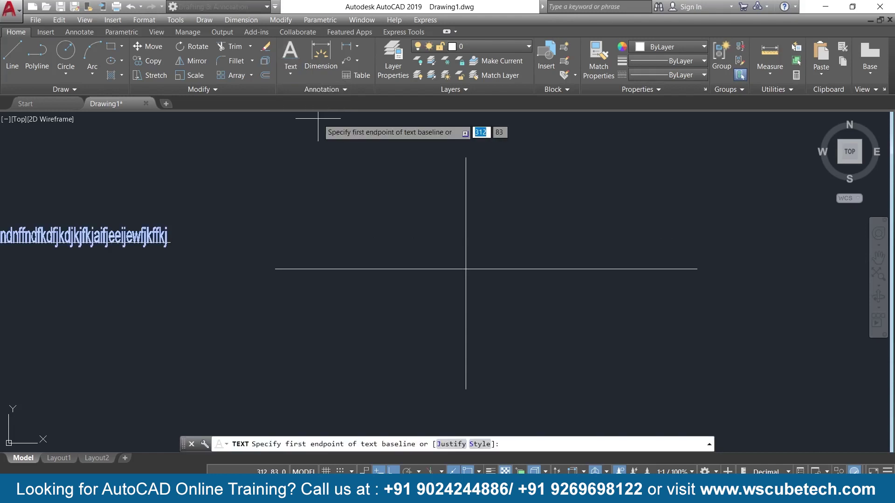
left_click(446, 447)
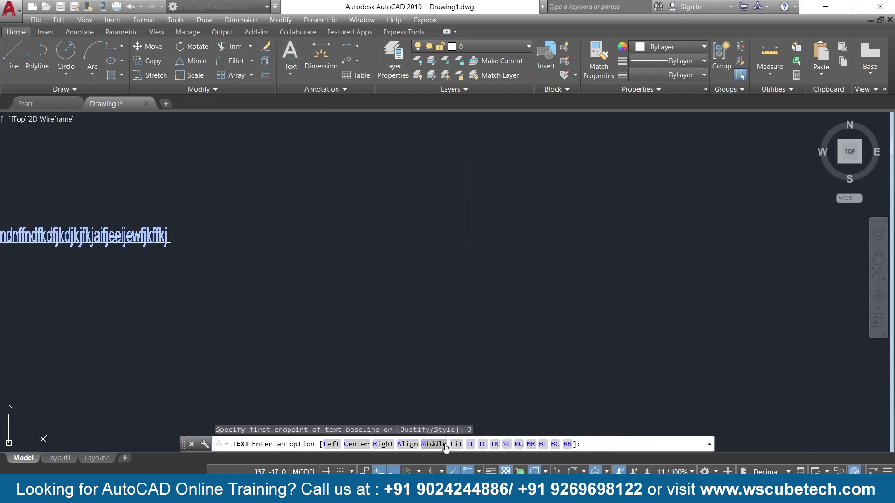
left_click(471, 445)
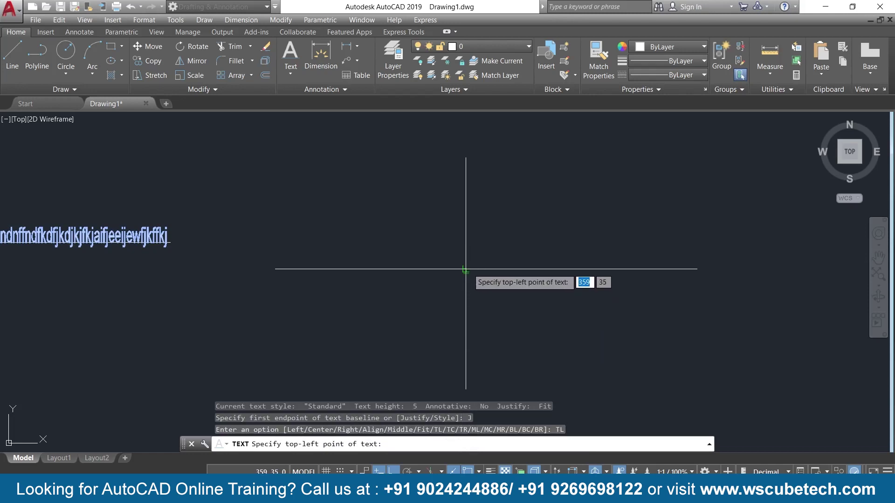
left_click(466, 269)
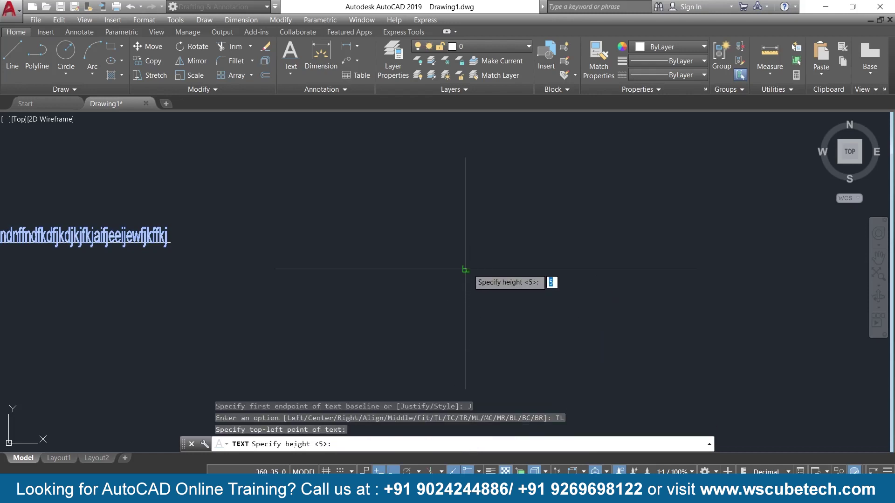
left_click(485, 323)
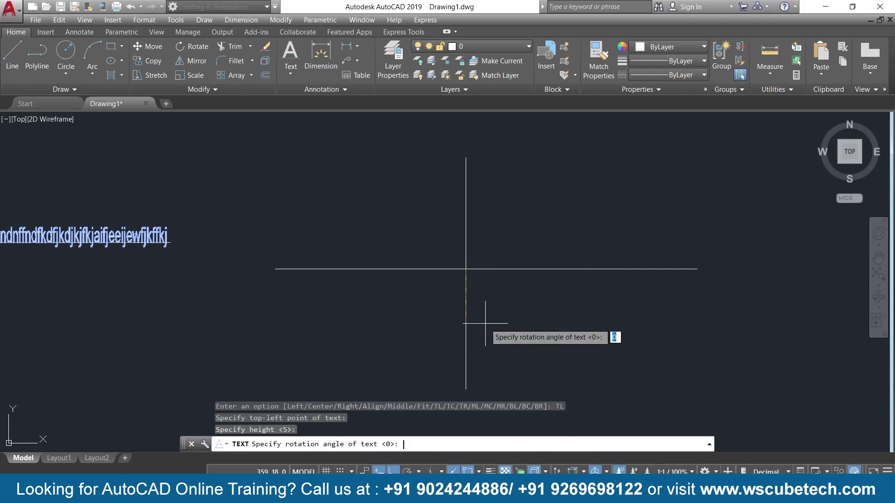
key("Return")
type("autocad")
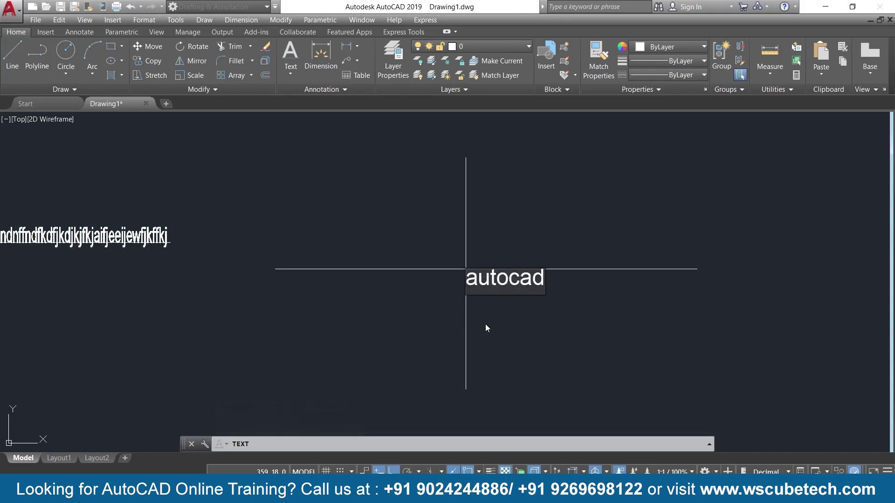
left_click(513, 332)
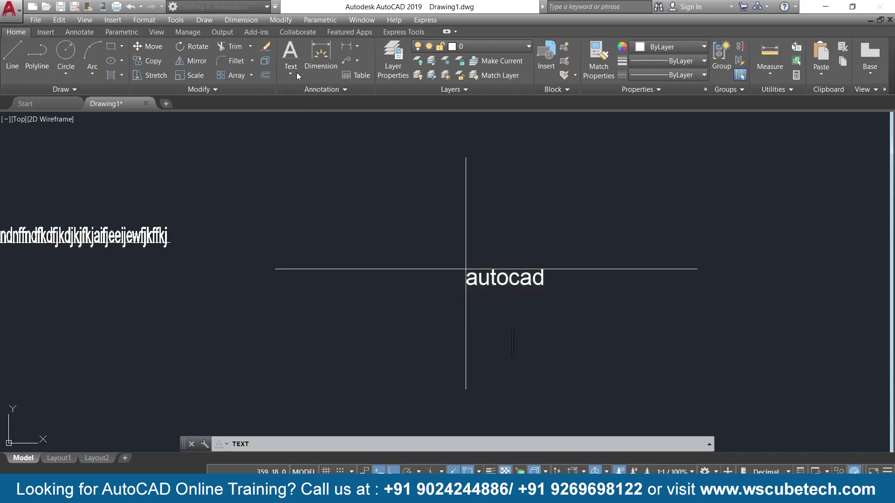
type("dt")
key("Return")
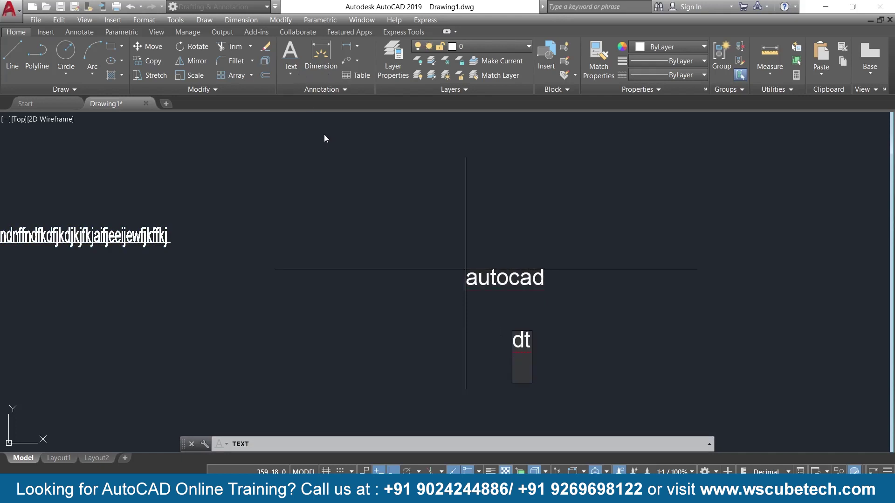
key("Return")
left_click(553, 325)
left_click(501, 374)
key("Delete")
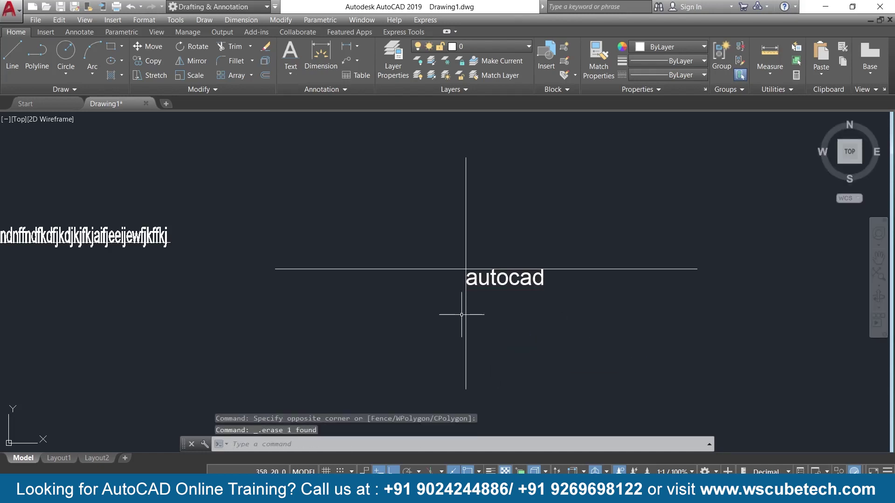
Place another single-line text "autocad" with TC justification at the same line intersection, with height 5 and rotation 0
left_click(298, 71)
left_click(318, 117)
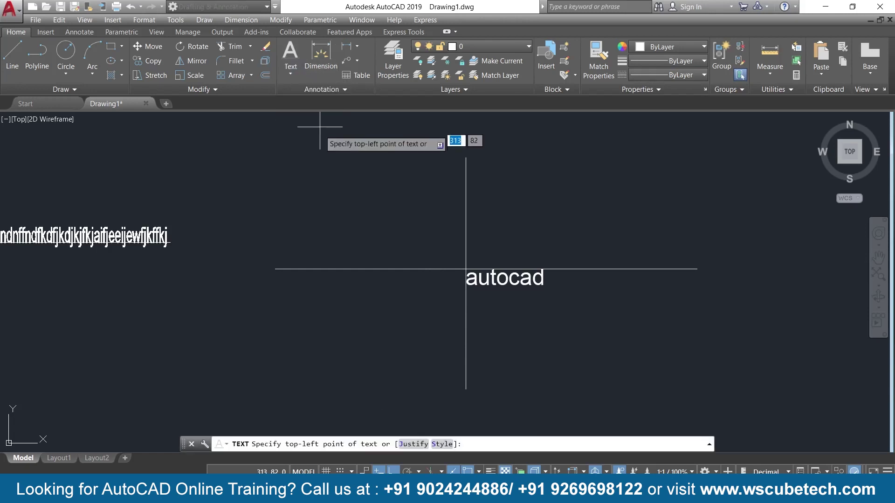
left_click(414, 446)
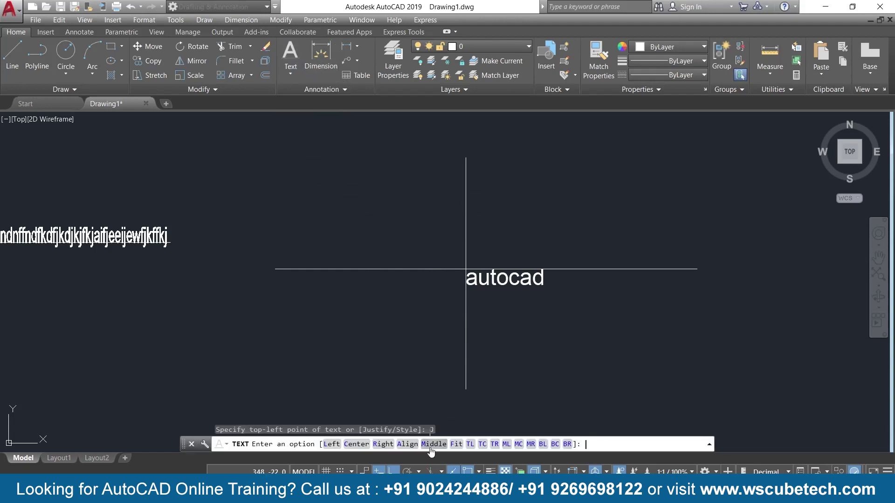
left_click(483, 445)
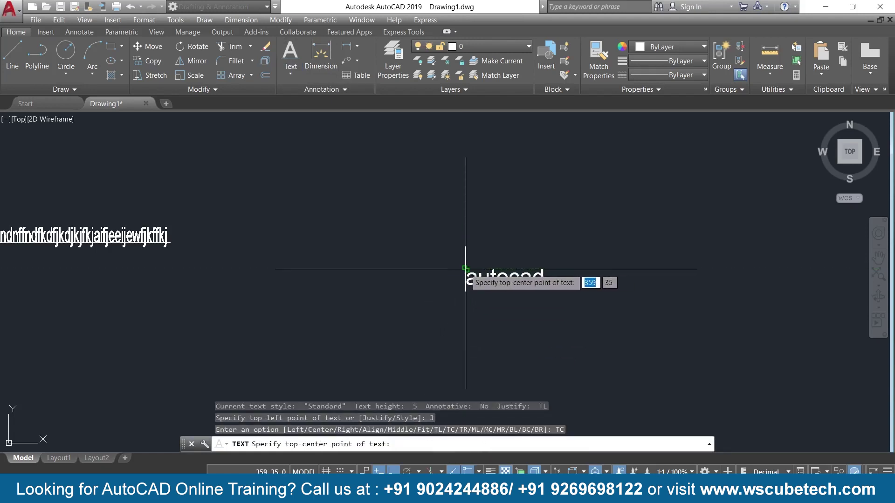
left_click(466, 269)
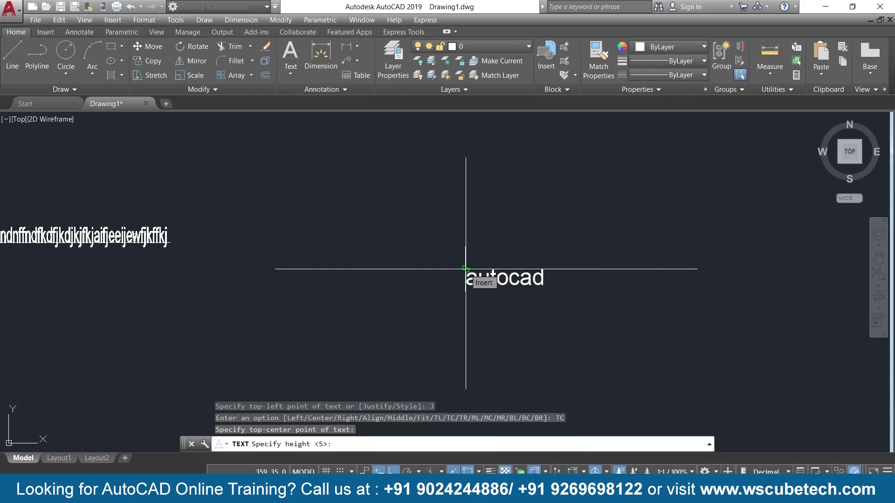
key("Return")
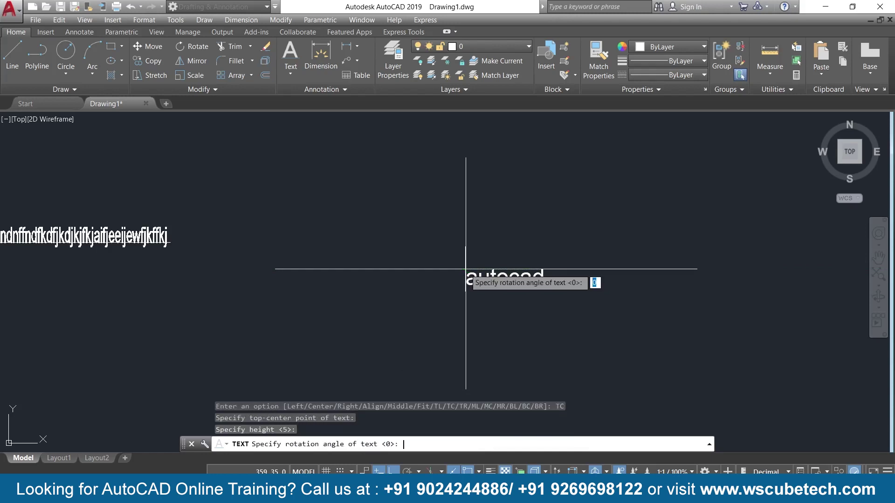
key("Return")
type("autocad")
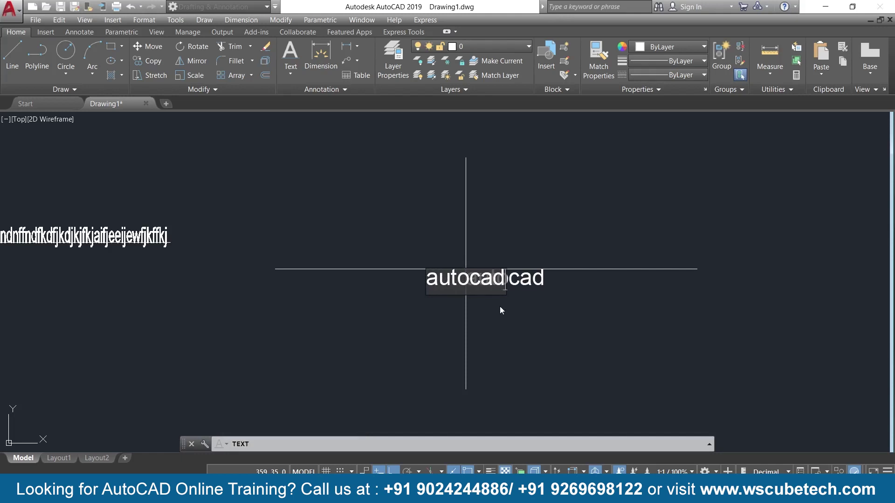
key("Return")
key("Return")
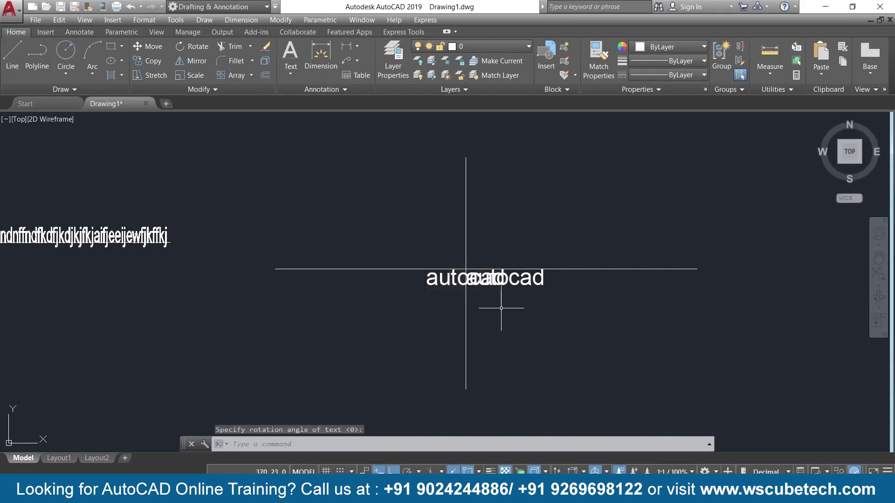
Delete both overlapping "autocad" texts at the crossing lines
left_click(571, 281)
left_click(483, 284)
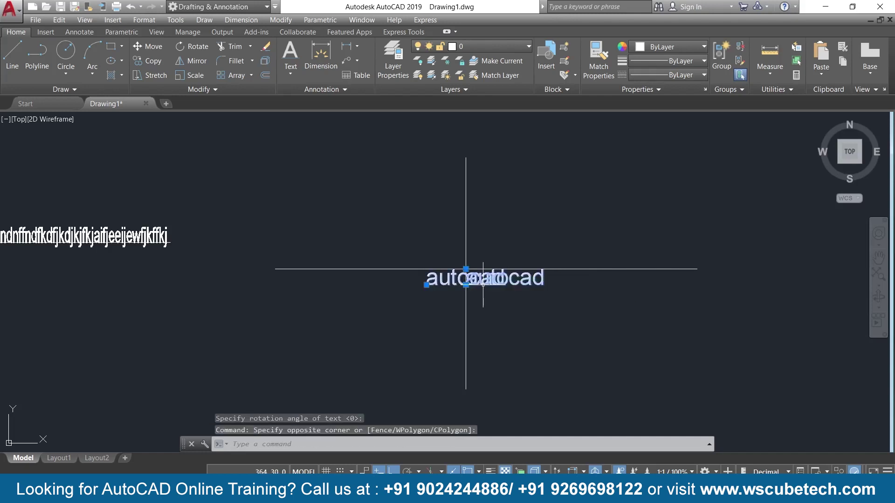
key("Delete")
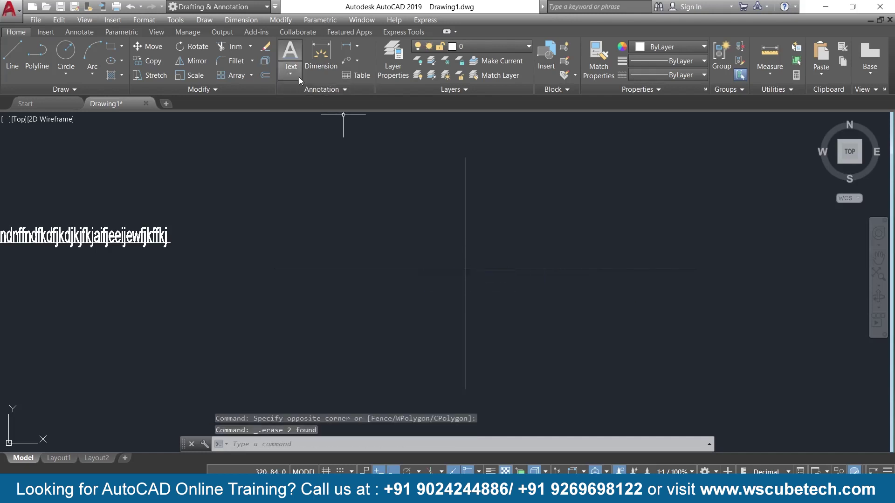
Try ML-justified single-line text "djasdjaskdkasdjaksdakdkdj" at the line intersection with height 5 and rotation 0, and discard it
type("dt")
key("Return")
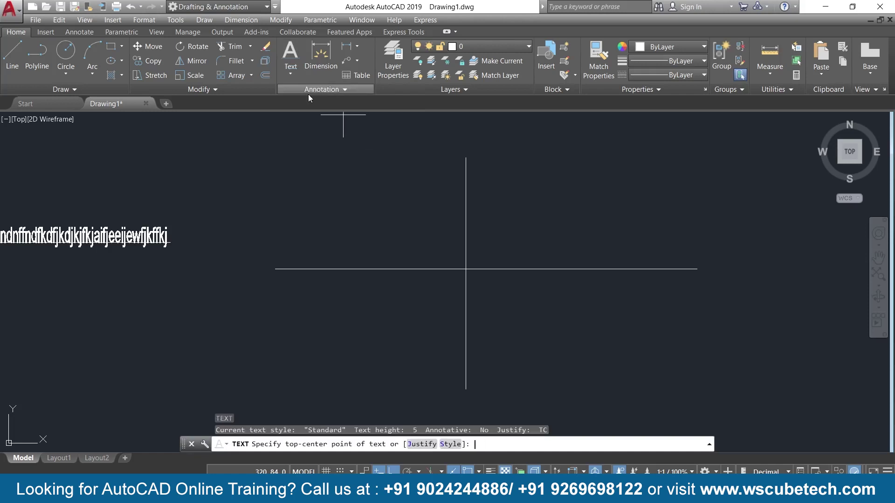
left_click(414, 444)
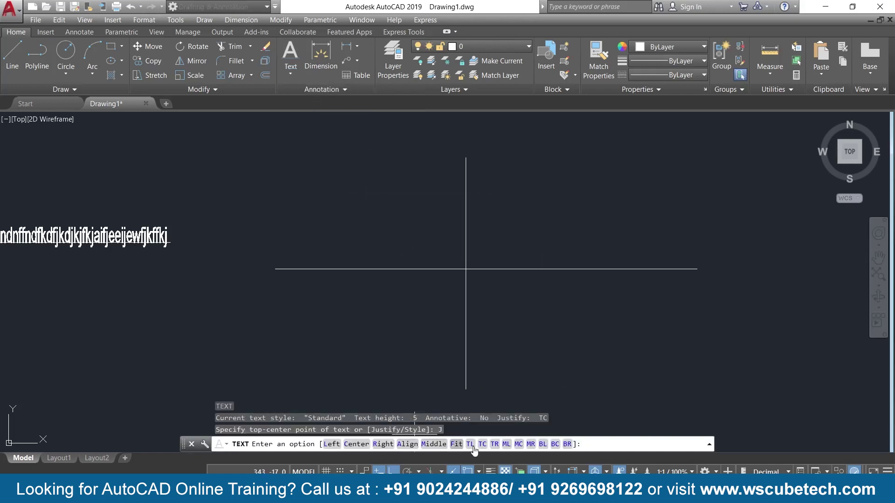
left_click(507, 444)
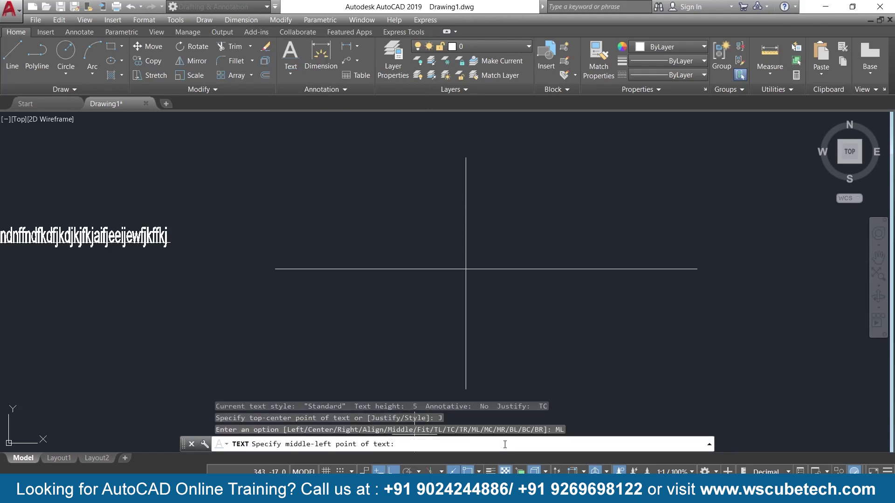
left_click(466, 269)
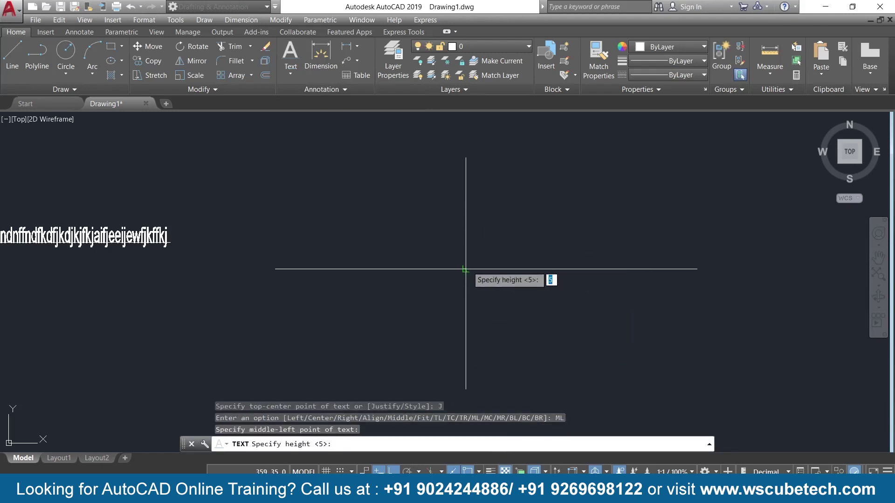
key("Return")
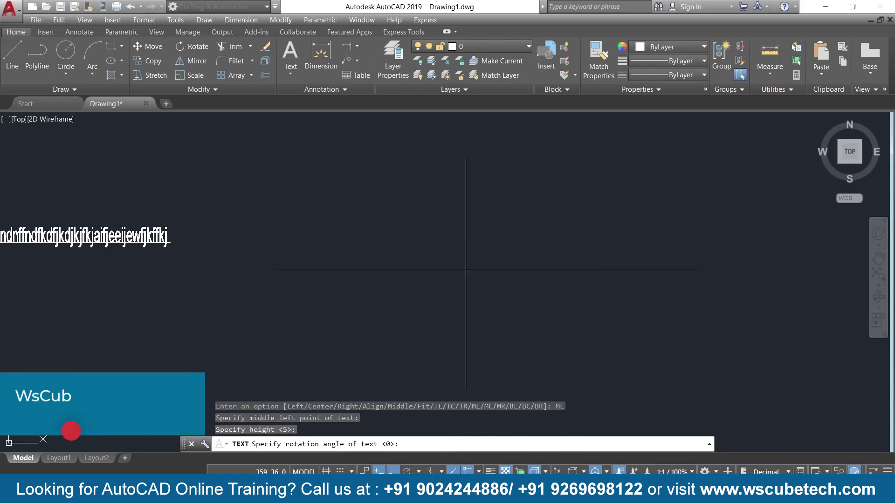
key("Return")
type("djasdjaskdkasdjaksdakdkdj")
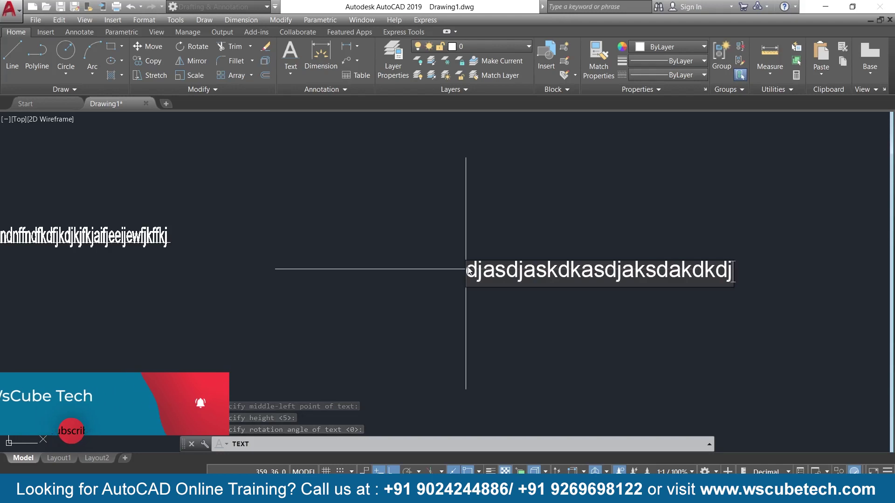
key("Escape")
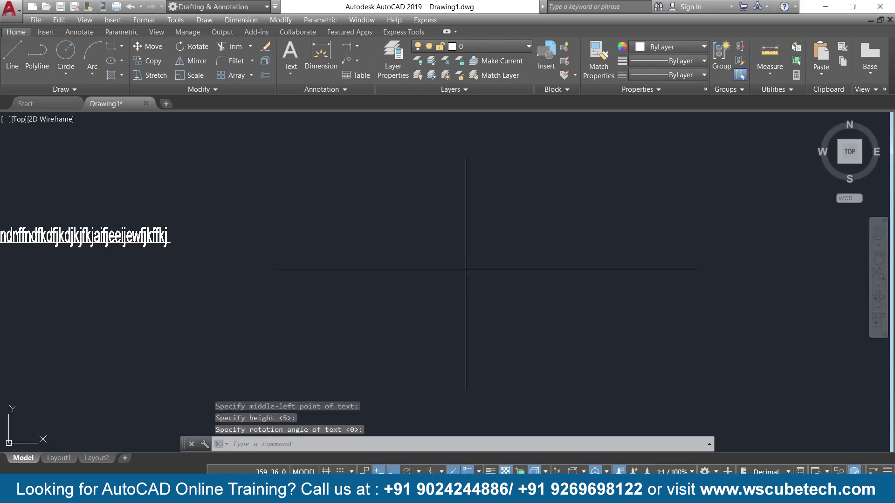
left_click(290, 71)
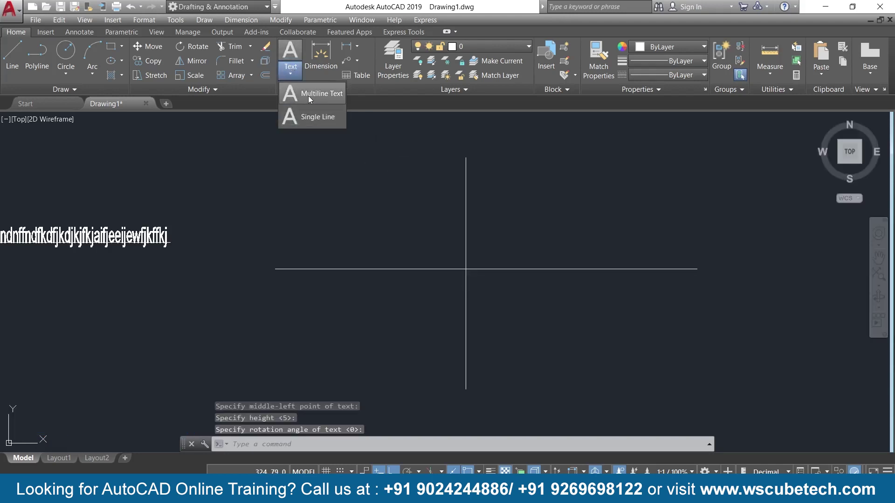
left_click(309, 96)
key("Escape")
Start a BC-justified single-line text at the intersection of the crossing lines, with height 5 and rotation 0
left_click(294, 80)
left_click(305, 119)
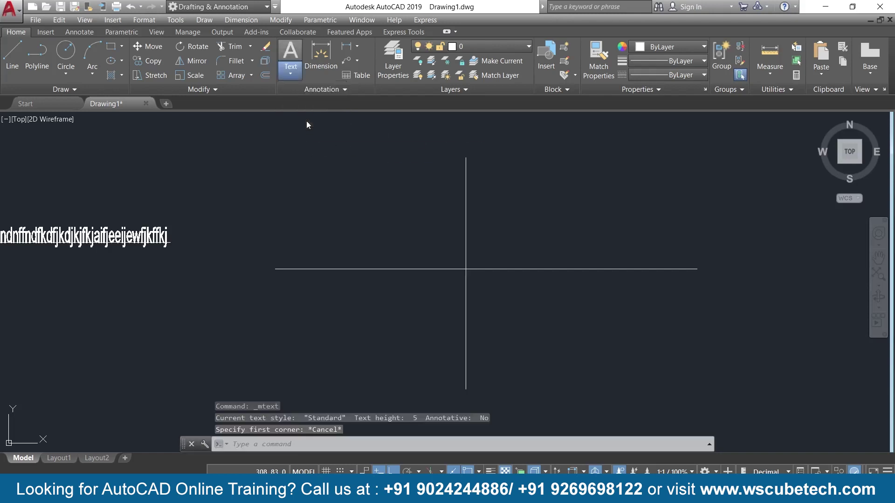
left_click(427, 443)
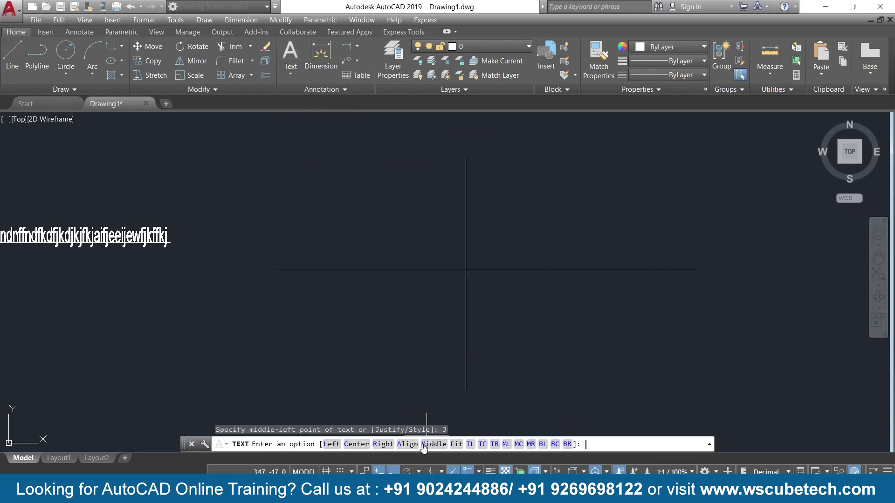
left_click(555, 444)
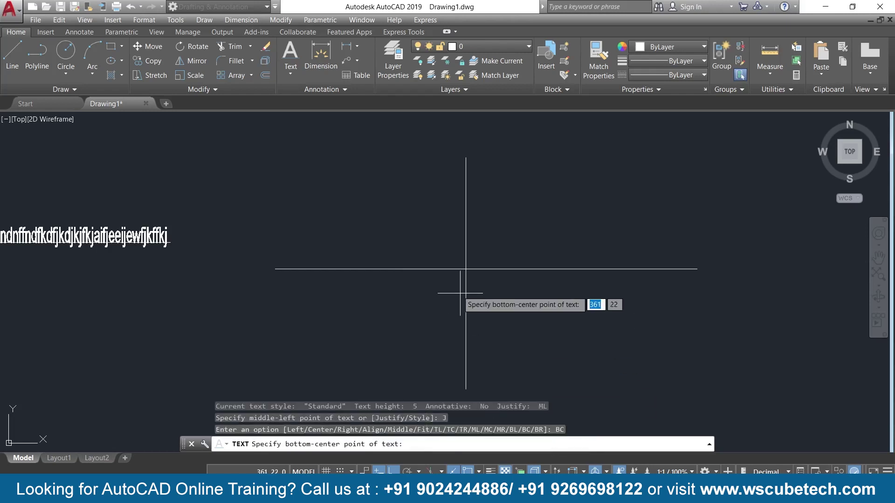
left_click(468, 269)
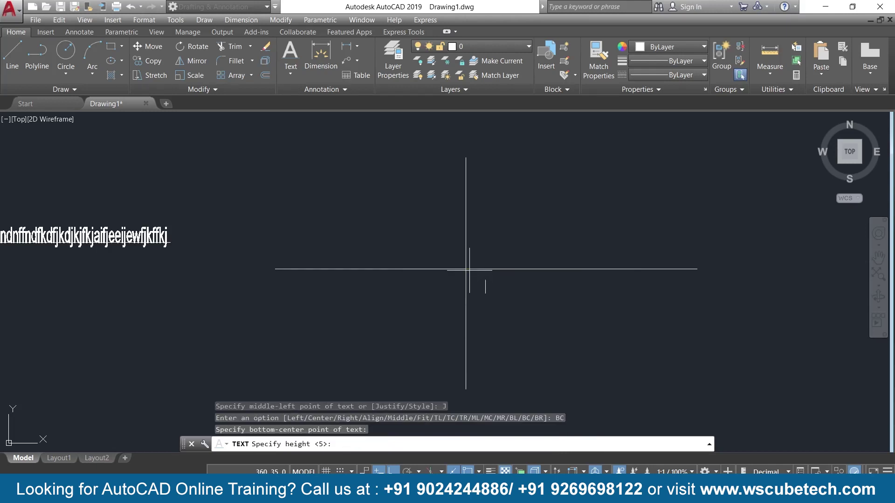
type("fd")
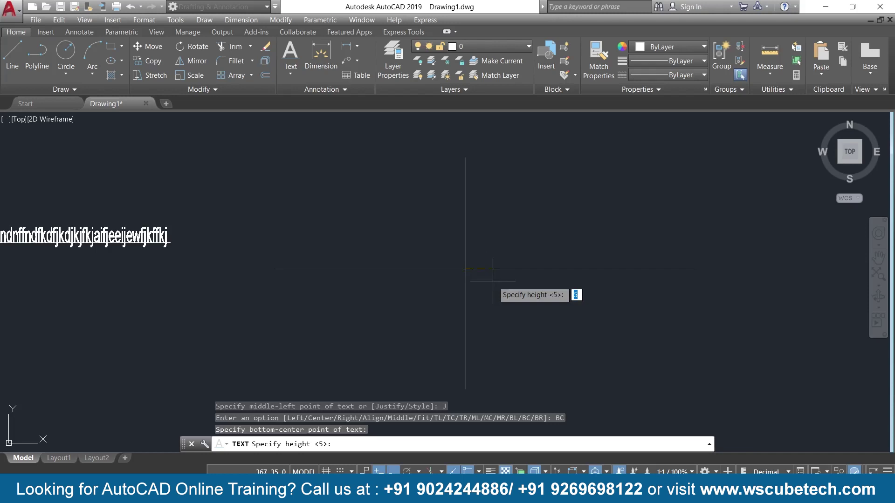
key("Return")
key("Return")
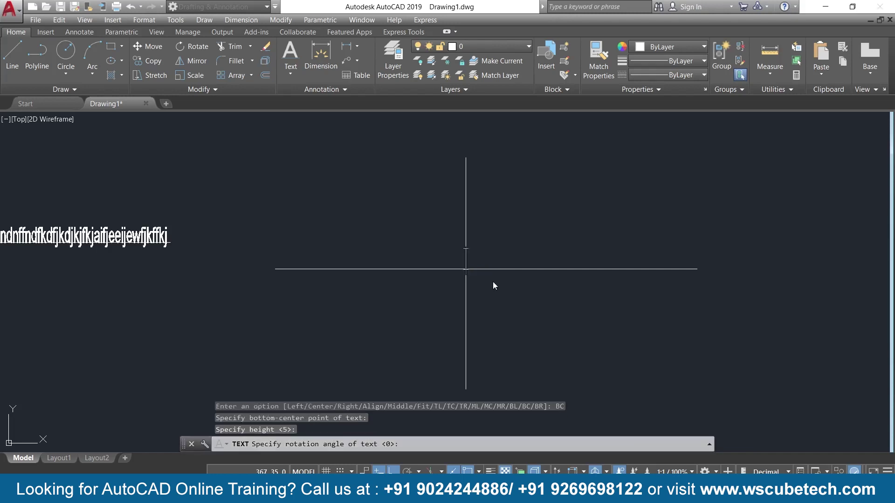
Enter "ddasdakjsdajdajdadjdjdsffjadjsajk" as the BC text and shorten it to "ddasdakjsd"
type("ddasdakjsdajdajdadjdjds")
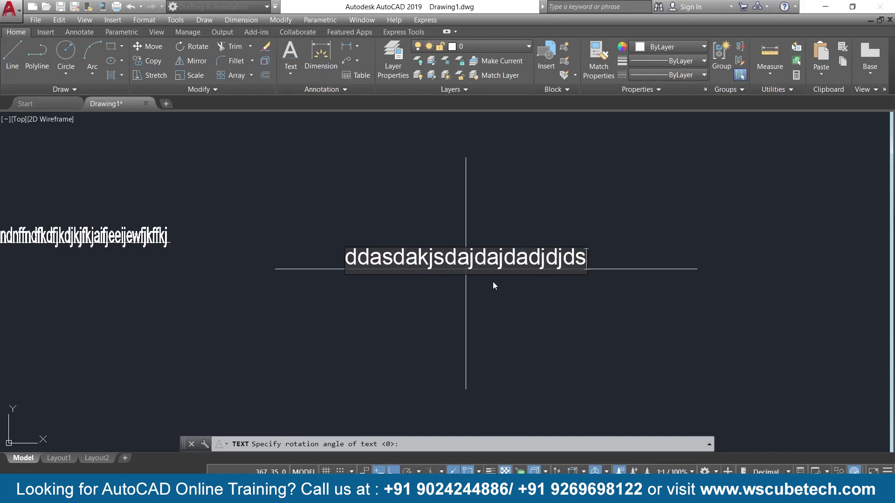
type("ffjadjsajk")
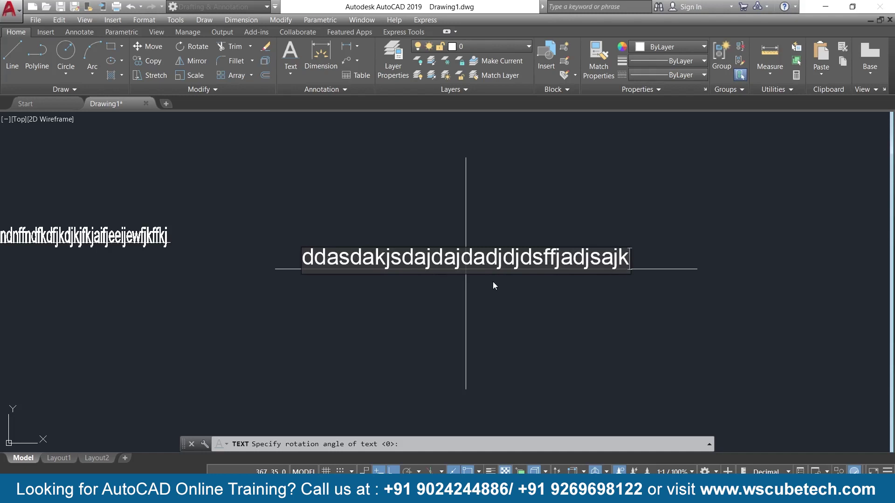
key("BackSpace")
key("BackSpace")
key("BackSpace")
key("BackSpace")
key("BackSpace")
key("BackSpace")
key("BackSpace")
key("BackSpace")
key("BackSpace")
key("BackSpace")
key("BackSpace")
key("BackSpace")
key("BackSpace")
key("BackSpace")
key("BackSpace")
key("BackSpace")
key("BackSpace")
key("BackSpace")
key("BackSpace")
key("BackSpace")
key("BackSpace")
key("BackSpace")
key("BackSpace")
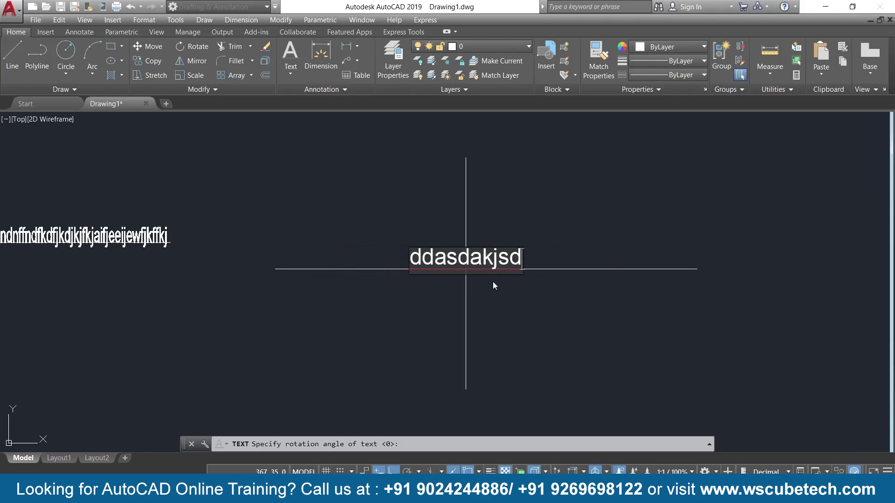
Finish the BC-justified text "ddasdakjsd" and delete it from the crossing lines
left_click(520, 318)
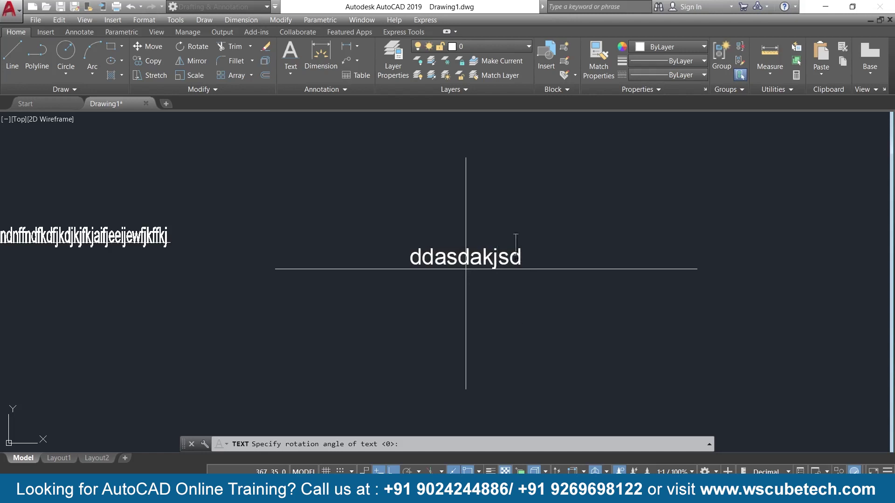
key("Escape")
left_click(516, 248)
key("Delete")
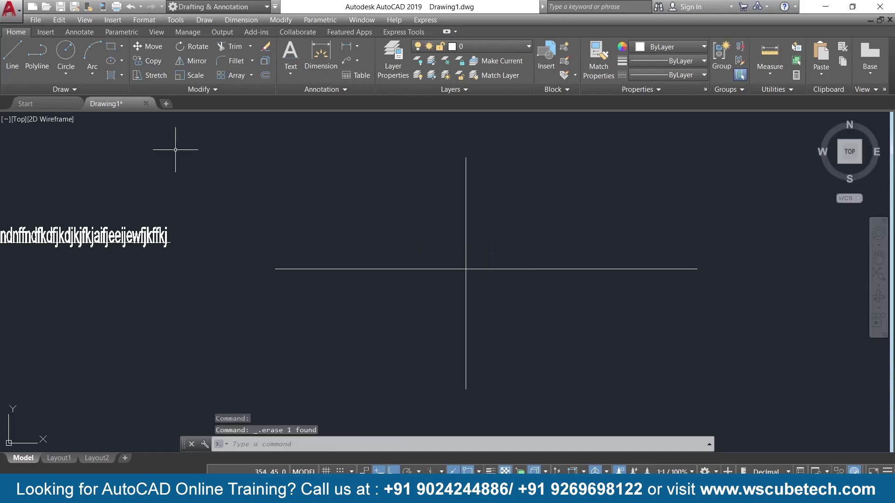
Place the single-line text "autocad" with Left justification at the line intersection, with height 5 and rotation 60
left_click(290, 70)
left_click(293, 113)
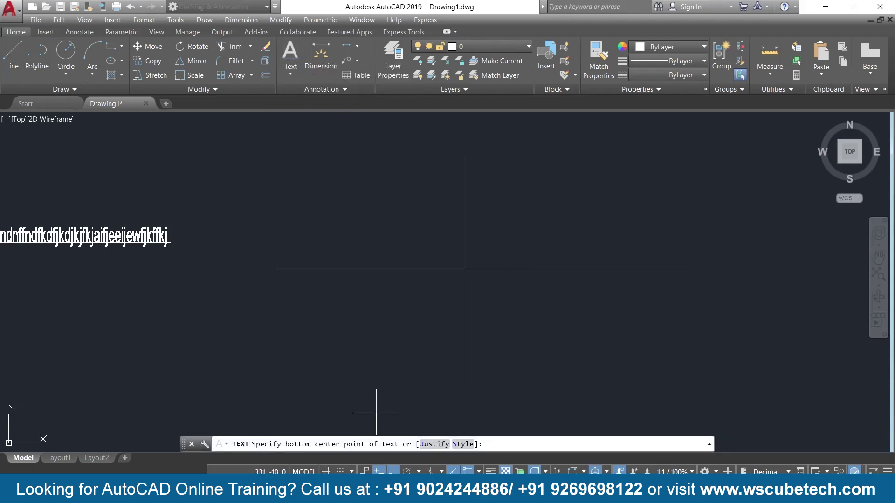
left_click(435, 444)
left_click(332, 444)
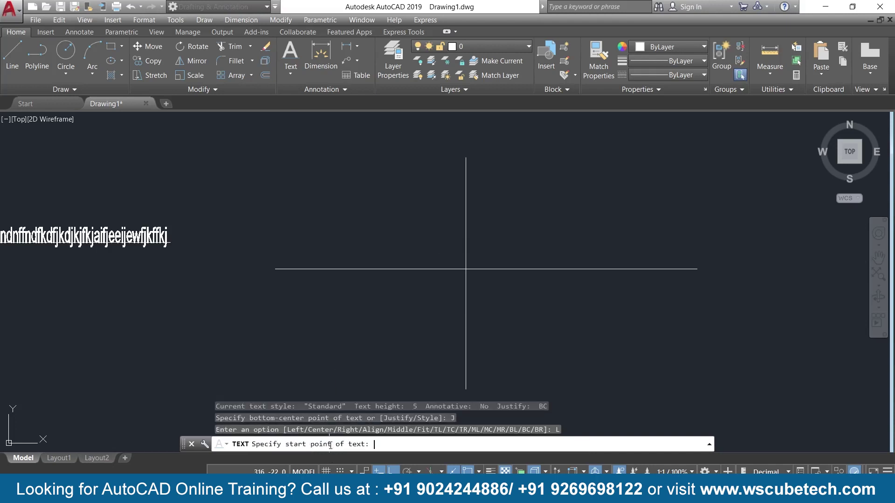
left_click(465, 269)
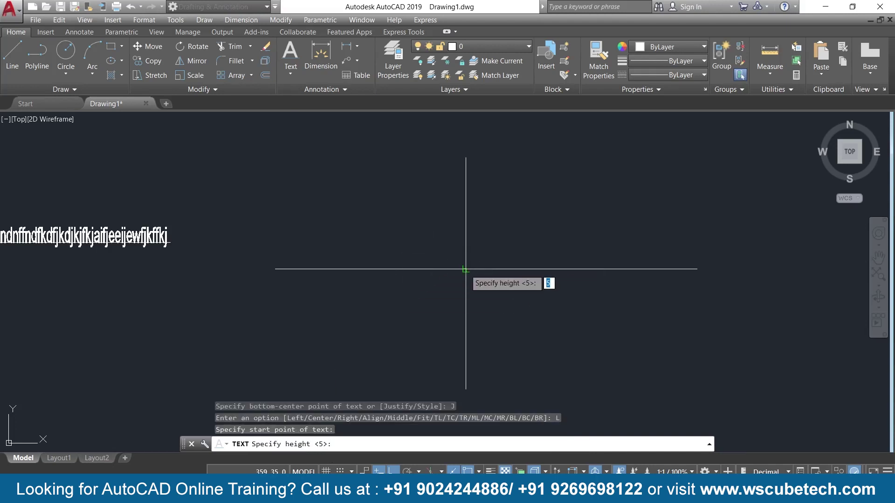
key("Return")
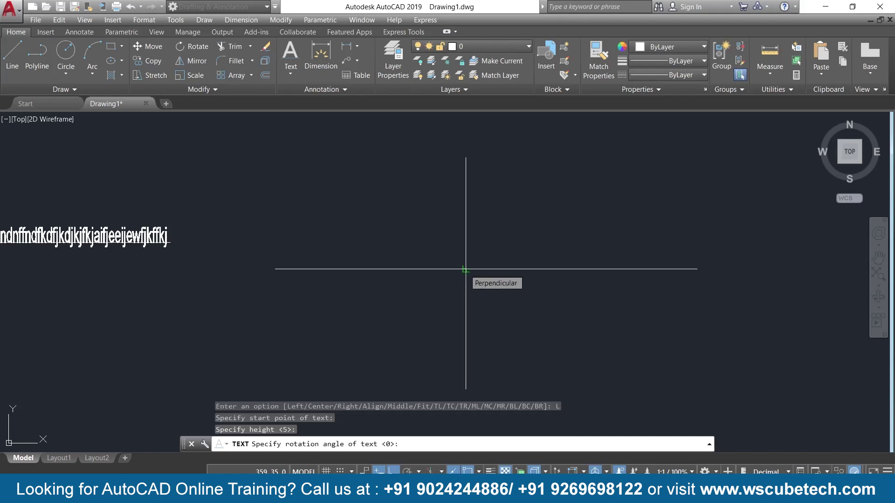
type("60")
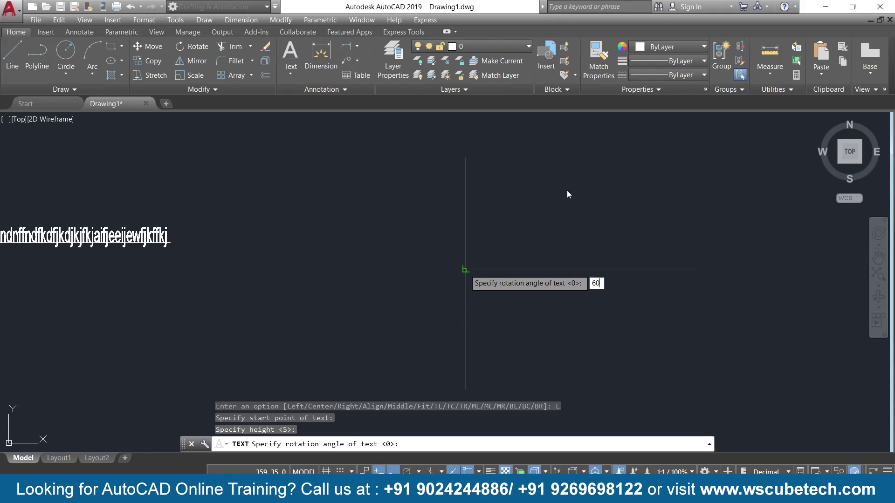
type("60")
key("Return")
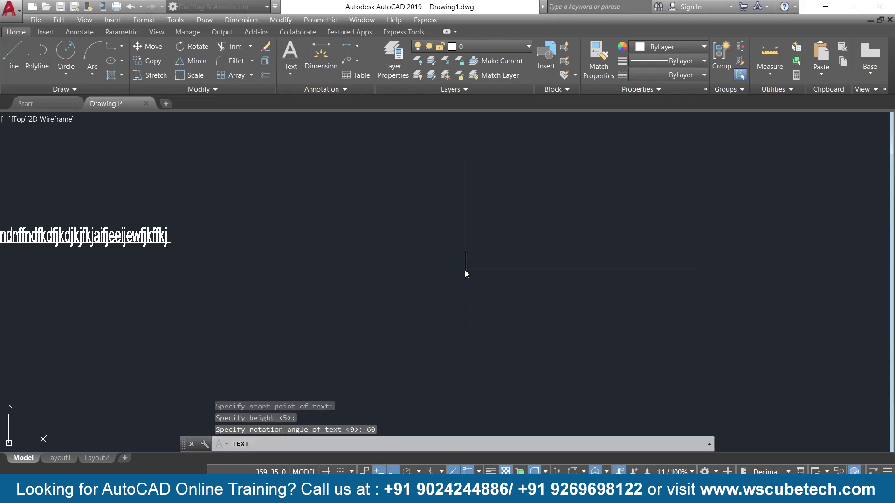
type("autocad")
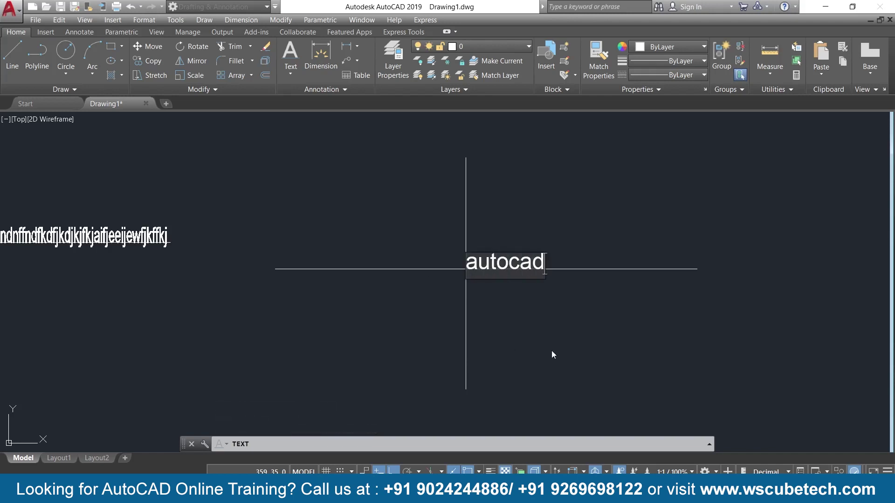
left_click(578, 349)
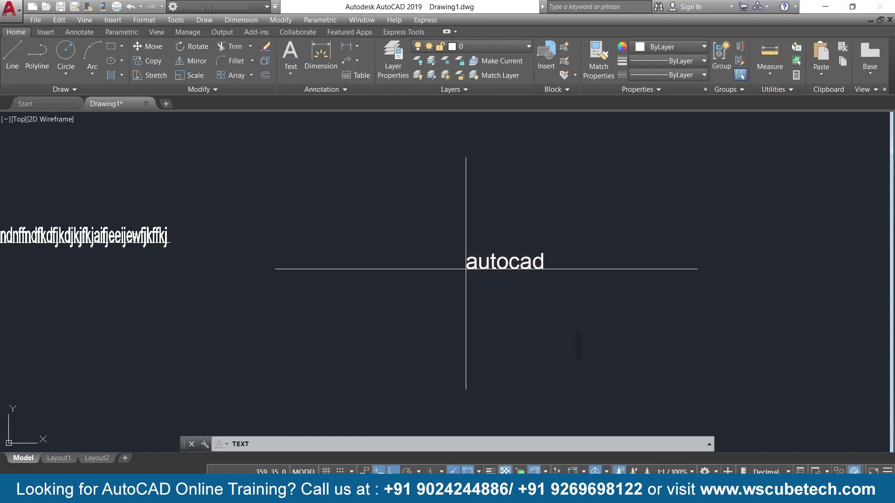
key("Return")
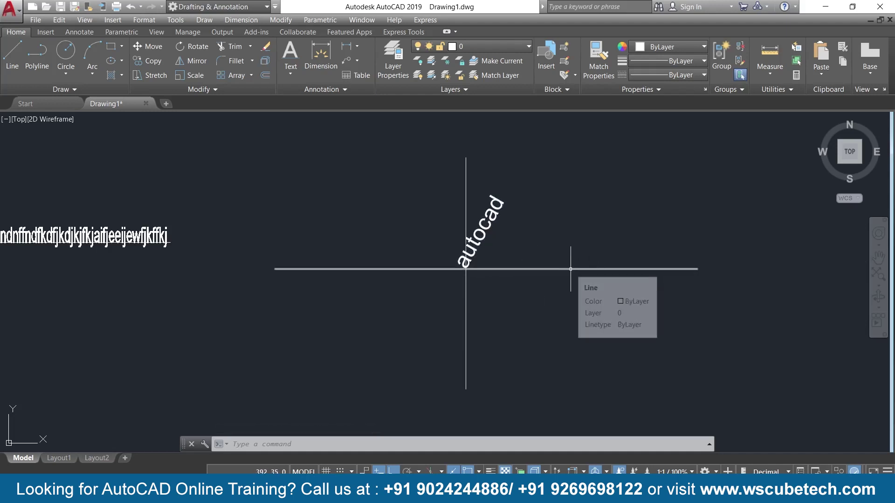
middle_click_drag(564, 350, 411, 345)
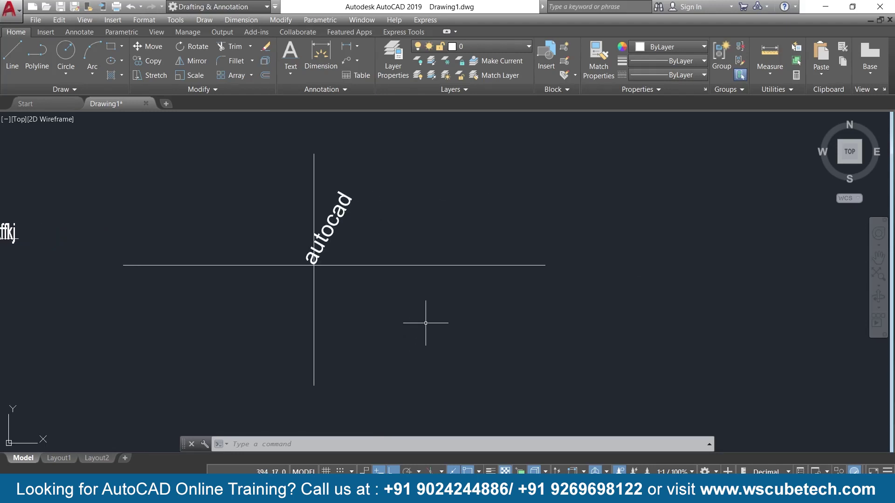
scroll(425, 323, "down", 2)
mouse_move(110, 289)
middle_mouse_down()
mouse_move(342, 335)
mouse_move(429, 314)
middle_mouse_up()
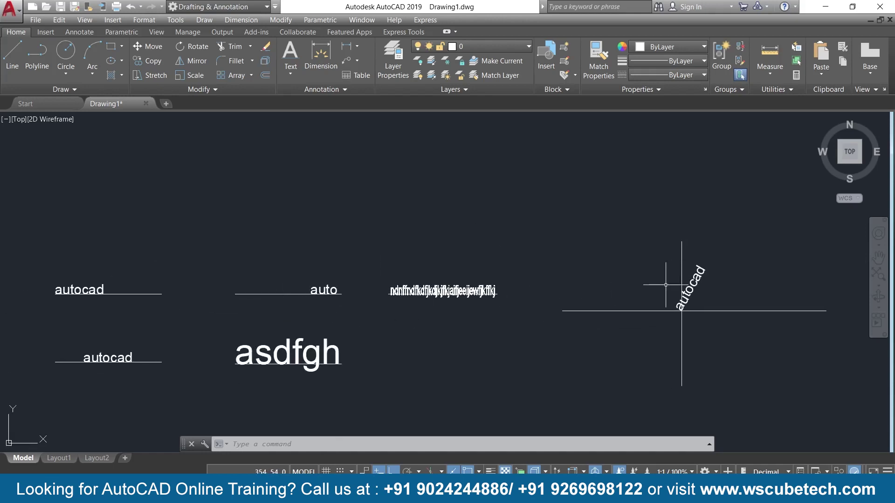
middle_click_drag(619, 292, 334, 264)
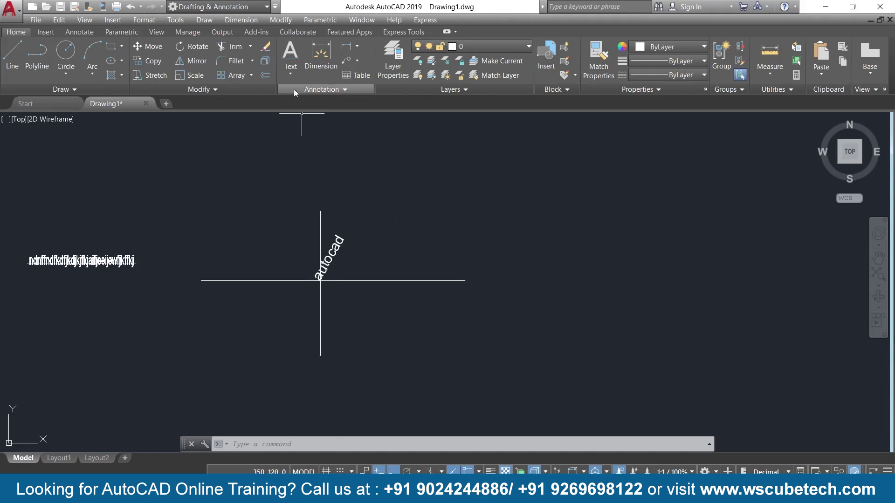
Try the Style option of the single-line text command and cancel it without entering a style name
left_click(292, 77)
left_click(309, 116)
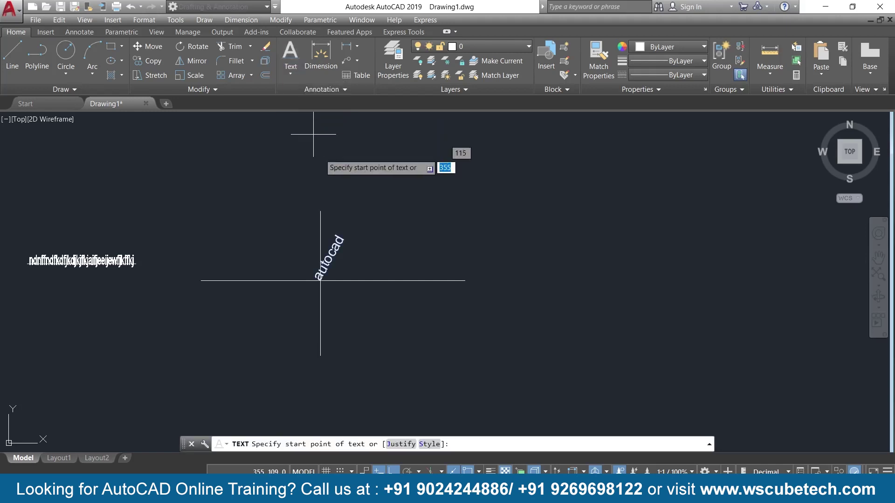
left_click(434, 444)
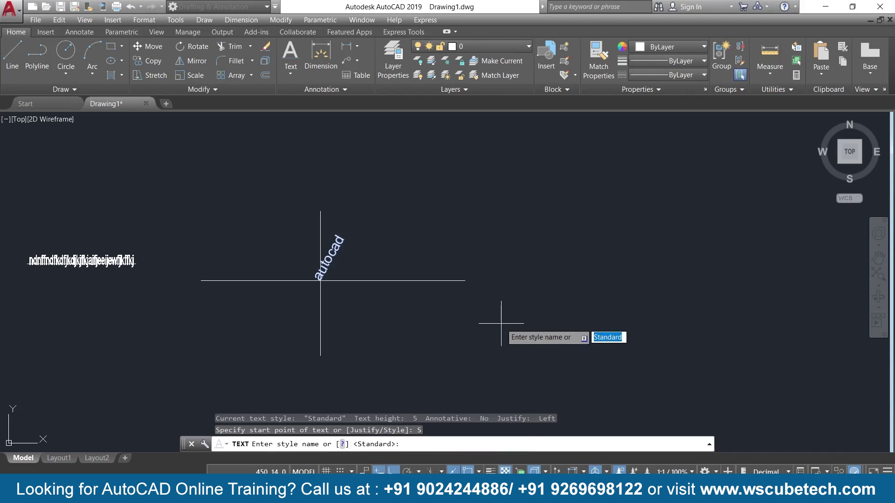
key("Escape")
key("Escape")
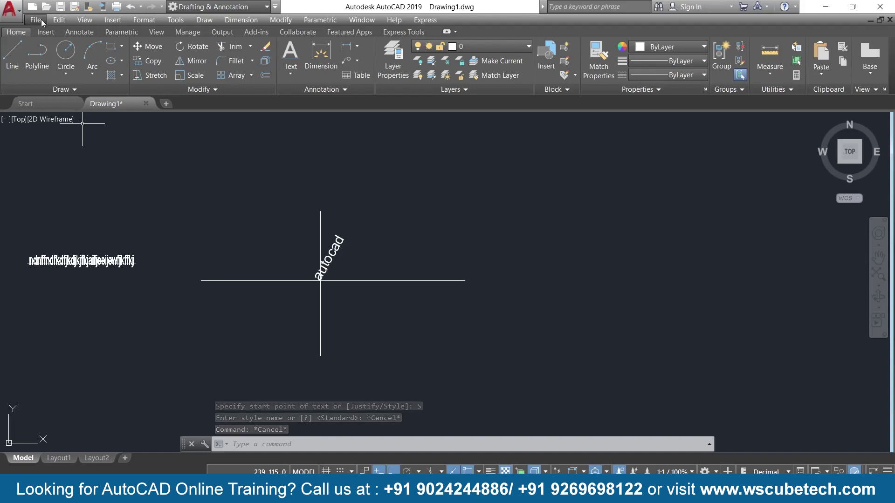
left_click(74, 35)
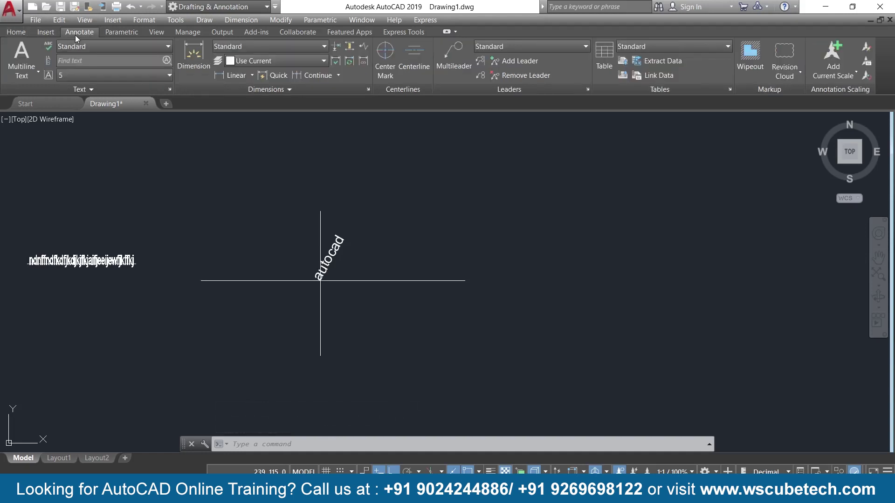
left_click(83, 90)
left_click(39, 72)
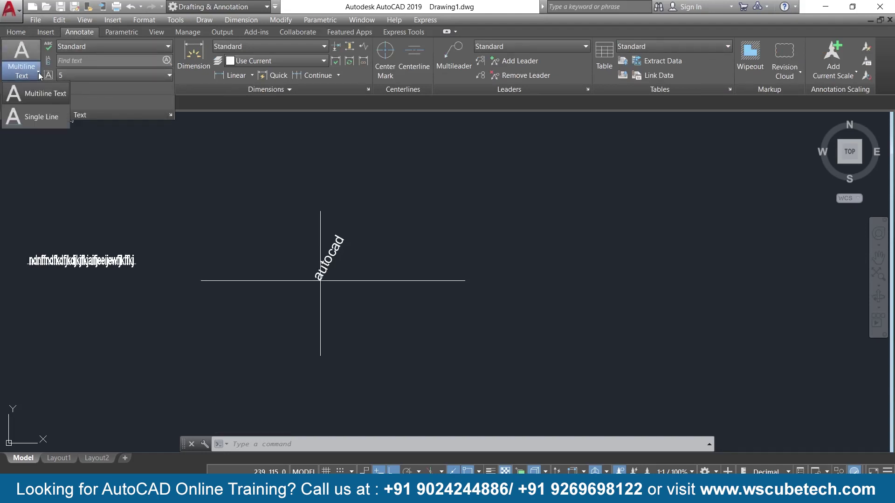
left_click(175, 188)
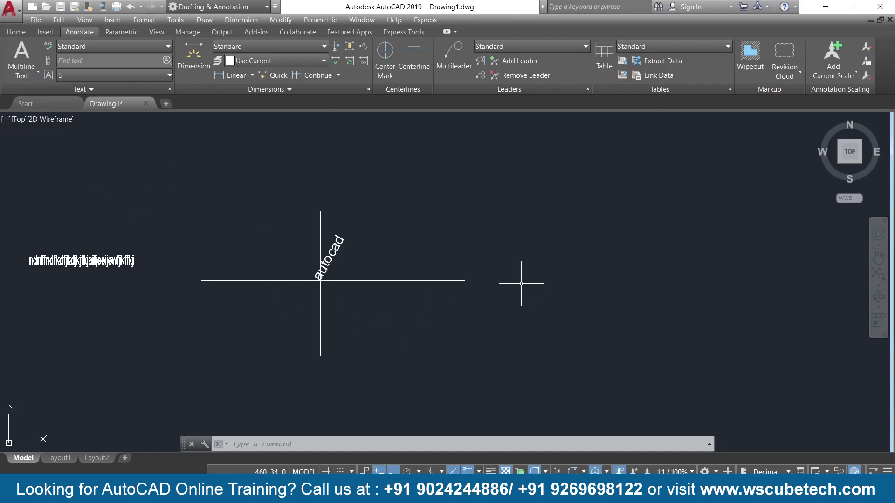
Restart single-line text from the annotation tools, bring up its style name prompt and cancel it
middle_click_drag(521, 283, 427, 294)
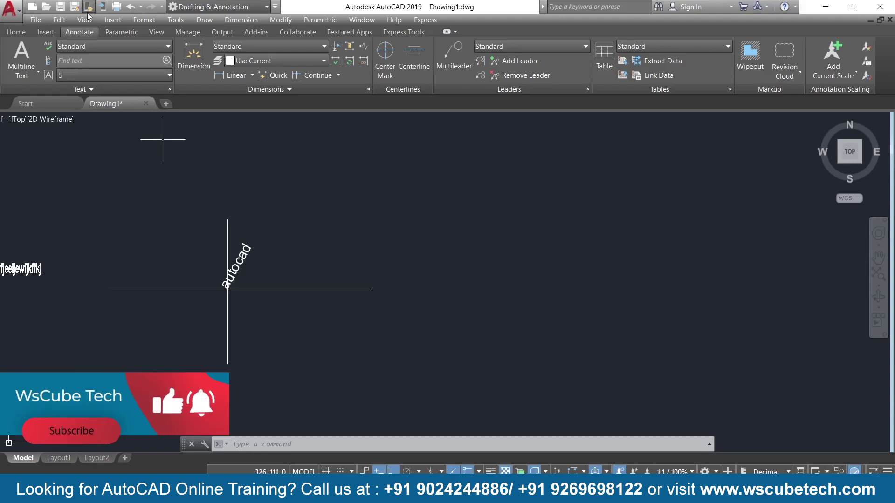
left_click(36, 75)
left_click(30, 107)
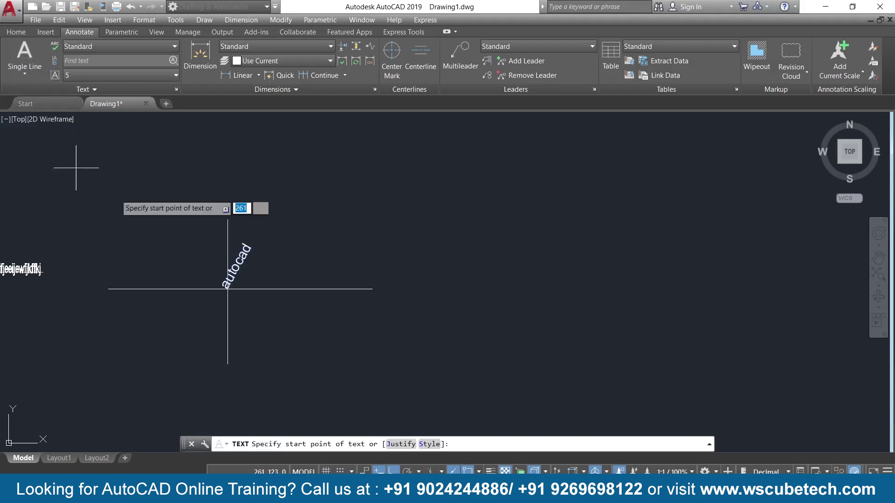
left_click(426, 444)
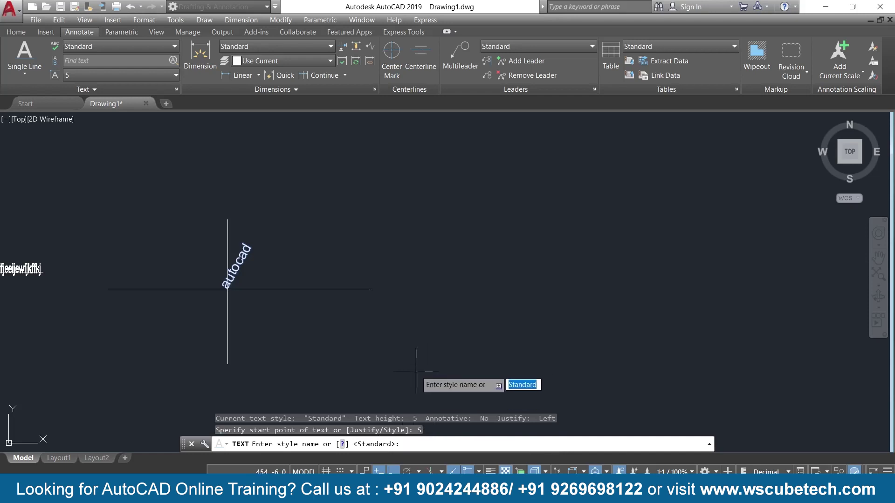
key("Escape")
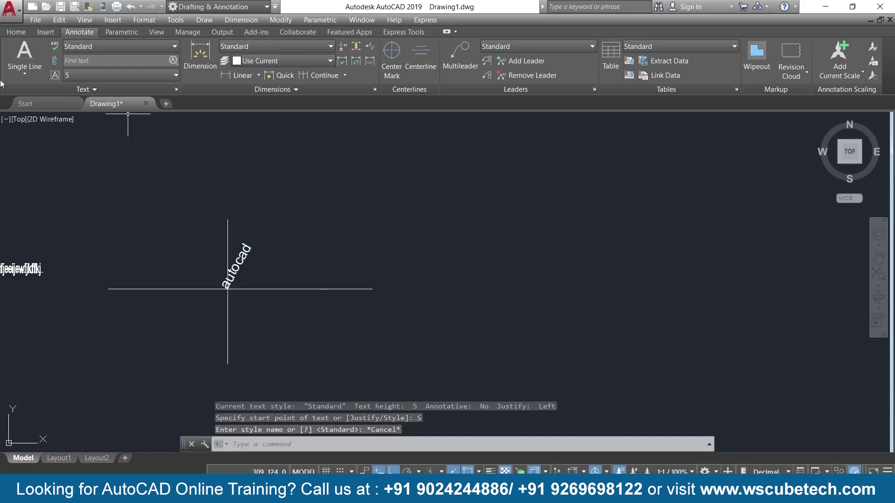
Place the single-line text "fsdjkfskjfk" in the empty area beside the crossing lines, with height 5 and rotation 60
left_click(24, 74)
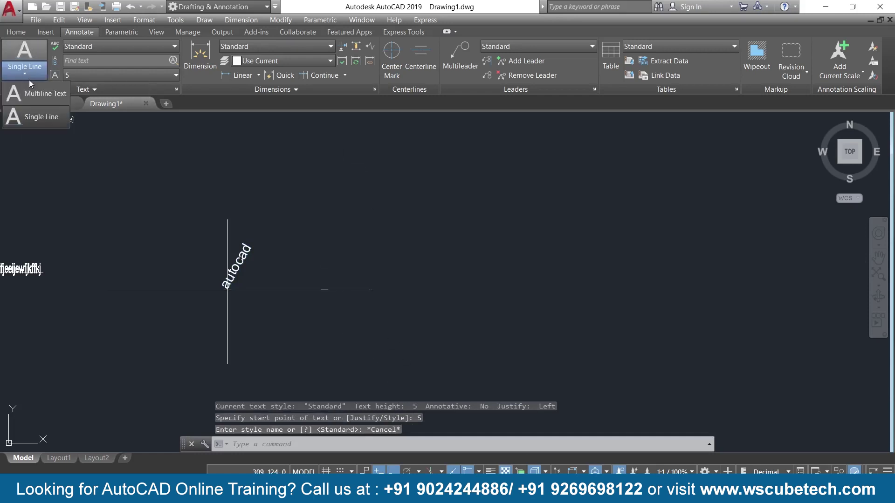
left_click(36, 120)
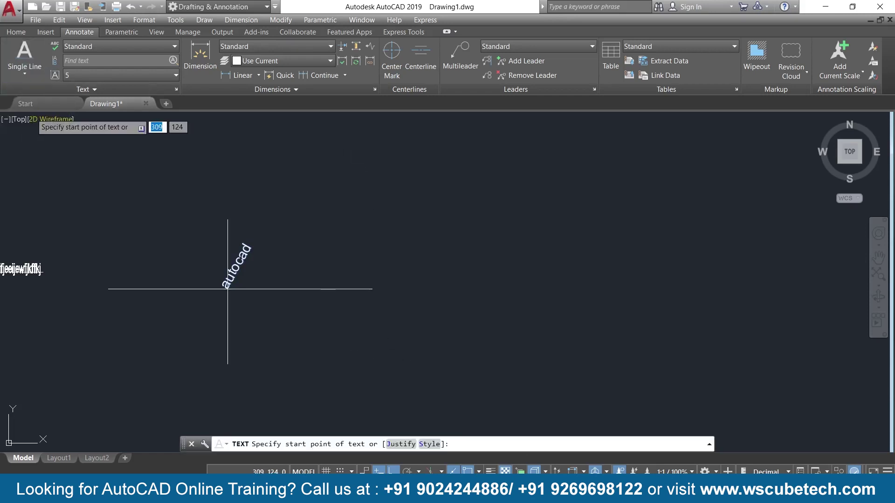
left_click(465, 220)
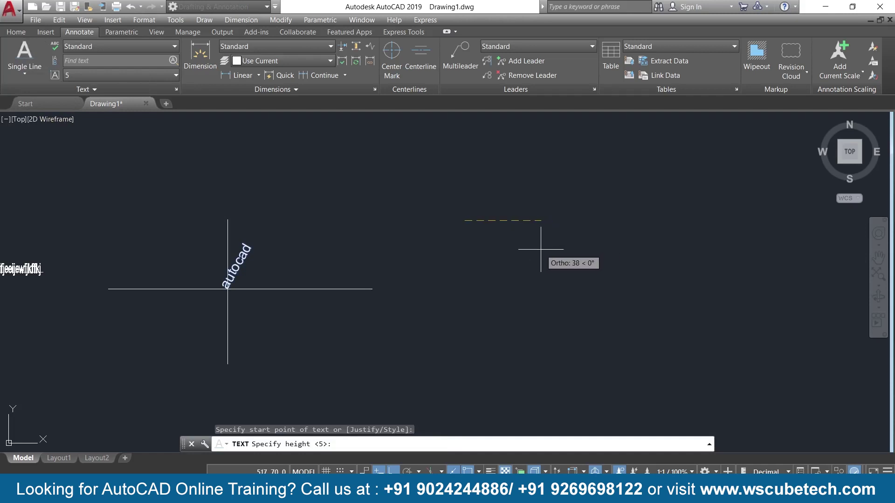
key("Return")
type("0")
key("Return")
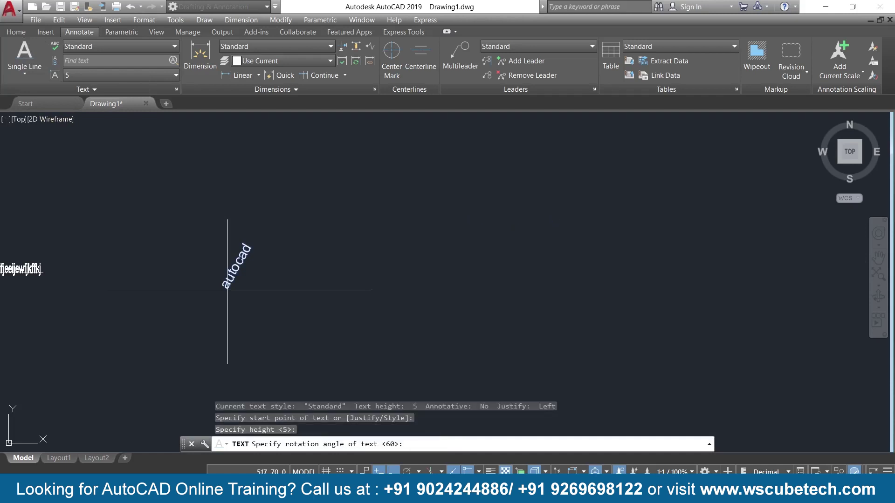
type("fsdjkfskjfk")
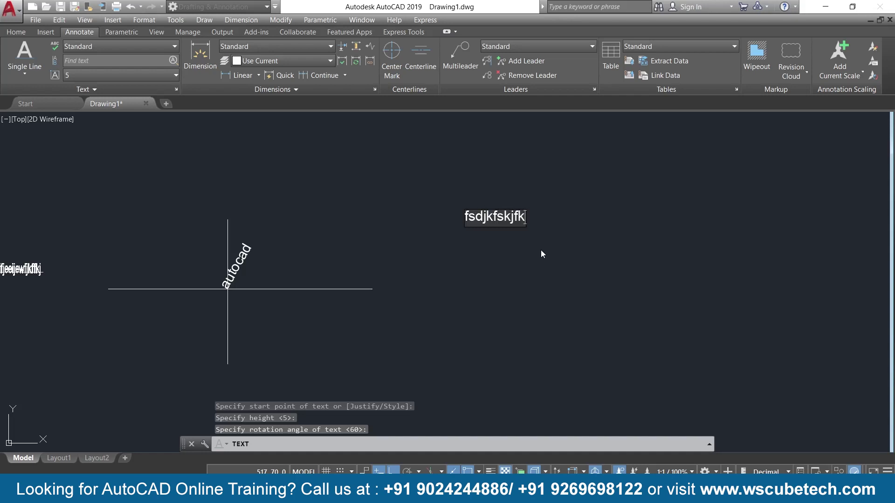
key("Return")
key("Return")
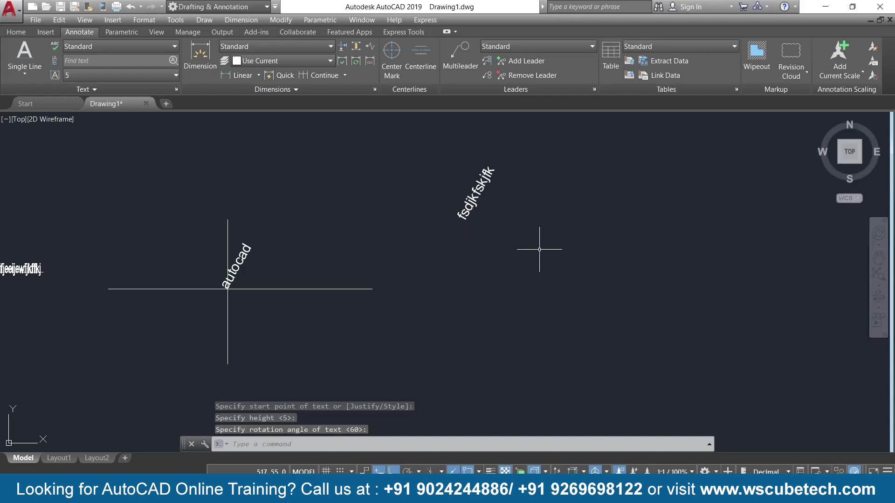
Replace the wording of the rotated text beside the crossing lines with "autocad" and finish text editing
left_click(477, 187)
double_click(478, 187)
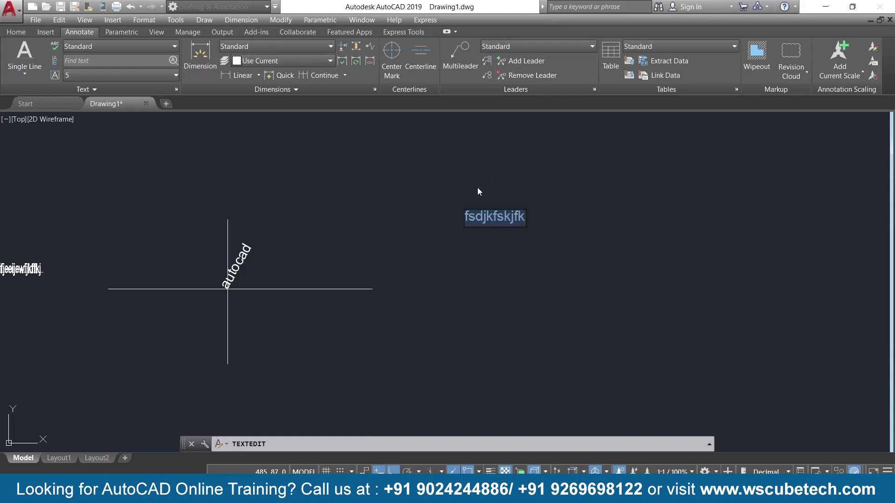
type("auto")
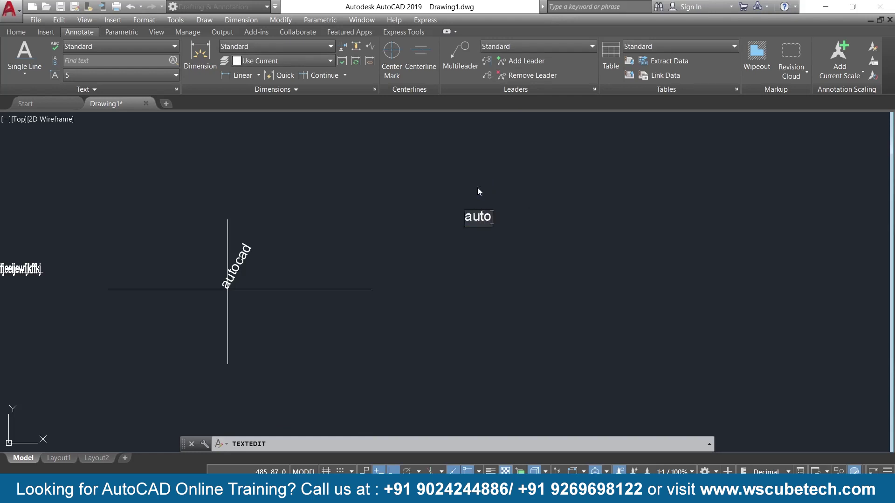
type("cad")
key("Return")
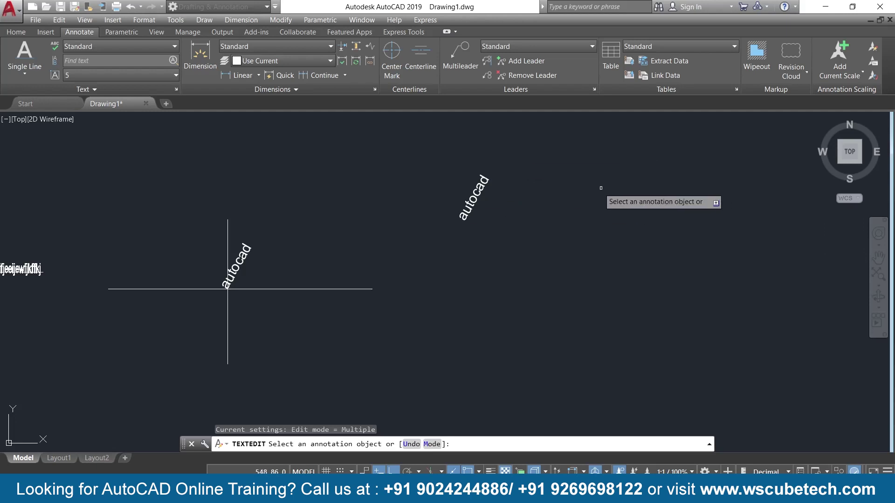
key("Escape")
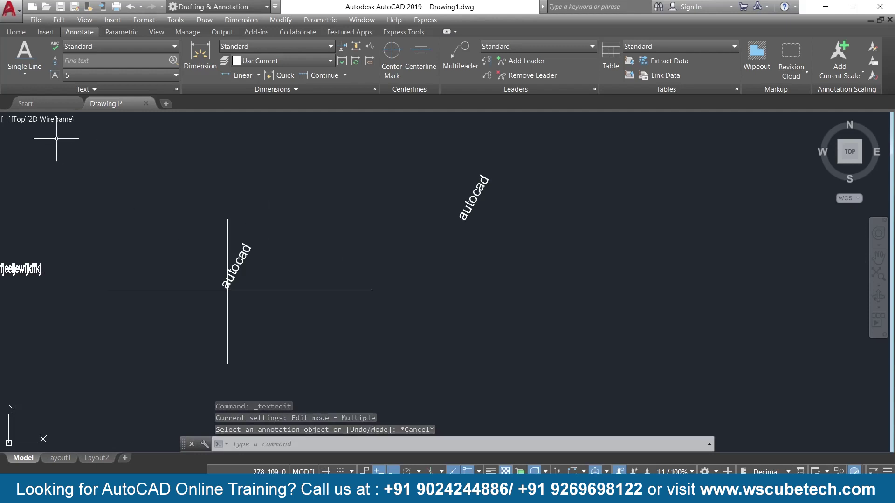
left_click(35, 70)
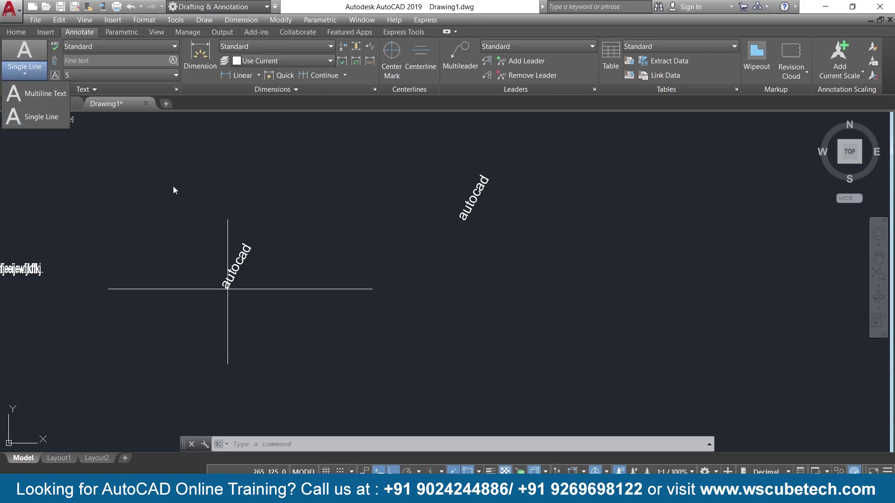
key("Escape")
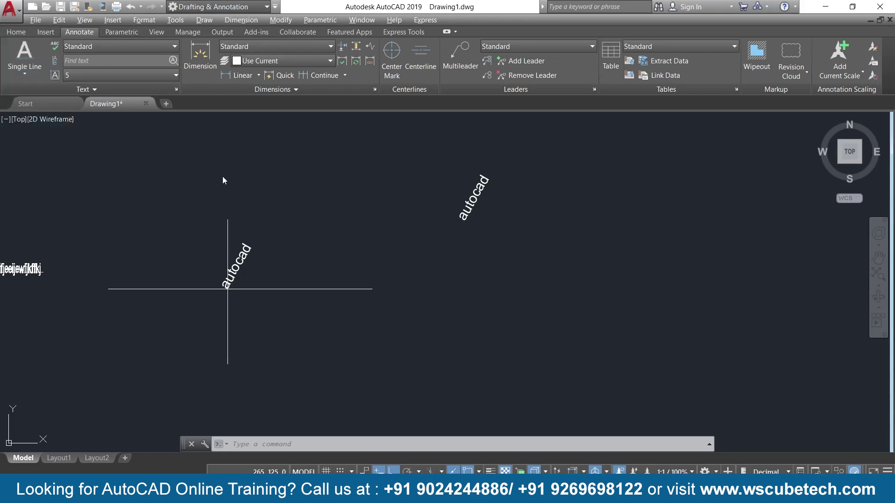
Switch from AutoCAD to the presentation slide on single-line text
key("alt+Tab")
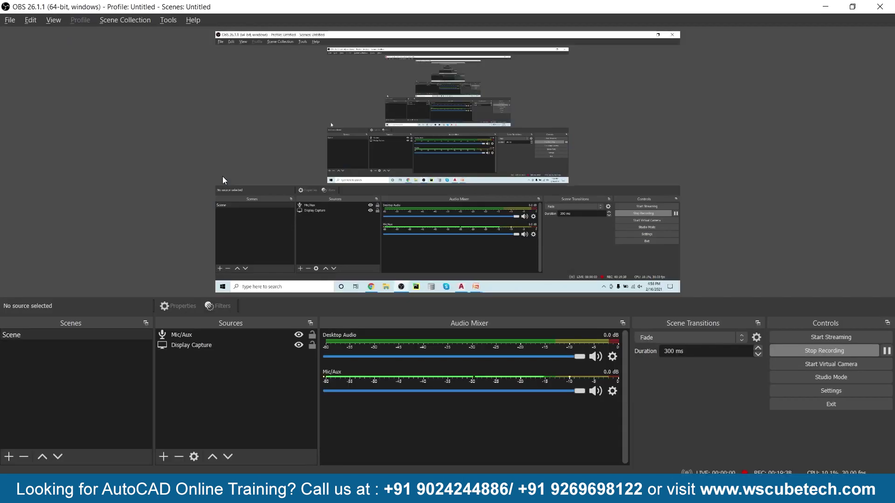
key("alt+Tab")
key("alt+Tab")
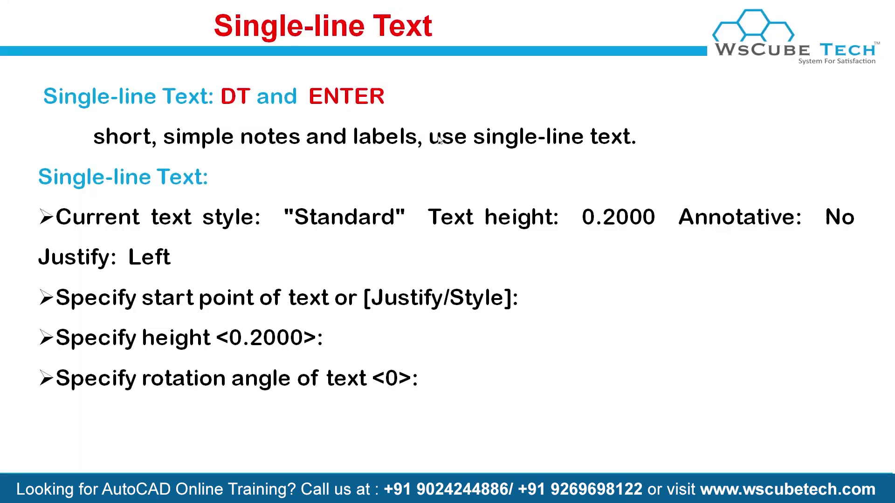